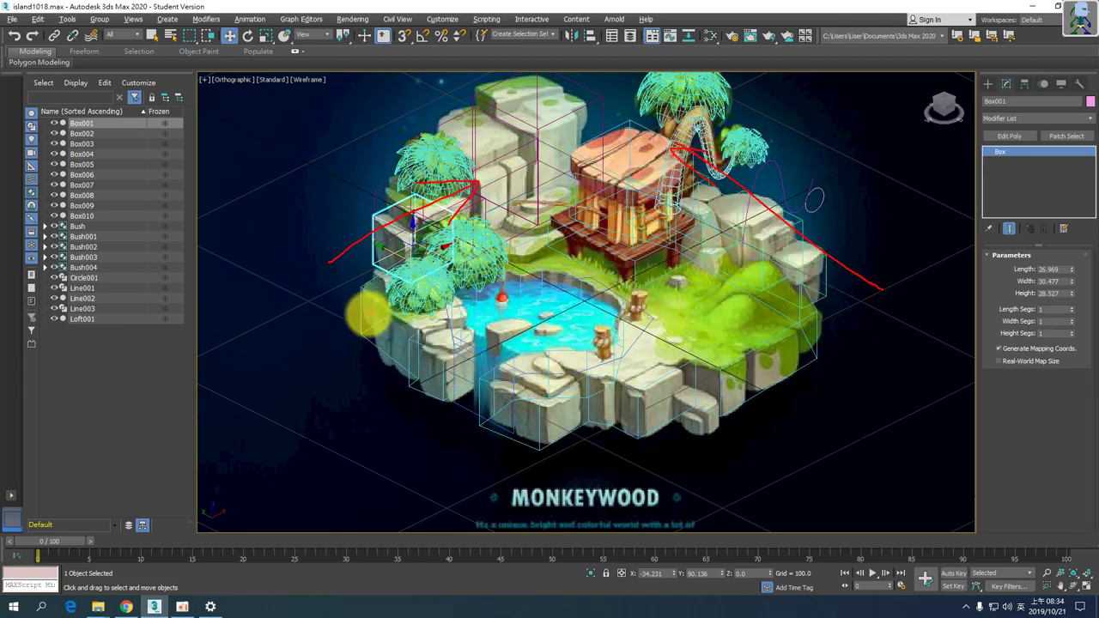
drag(405, 340, 485, 348)
mouse_move(536, 378)
mouse_down()
mouse_move(637, 450)
mouse_move(556, 359)
mouse_up()
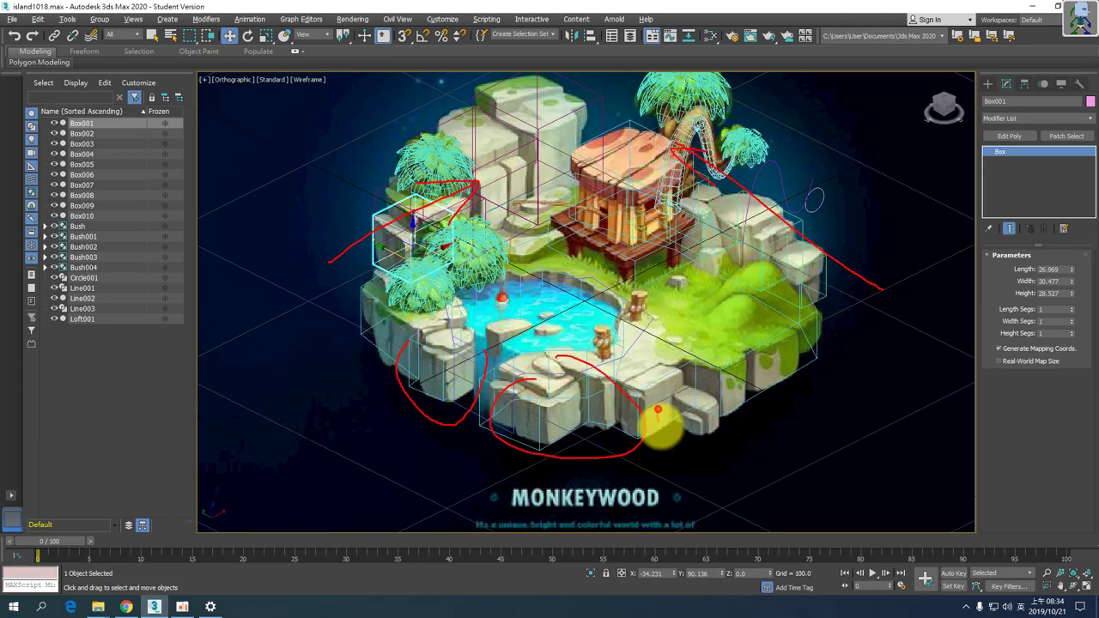
drag(659, 412, 721, 444)
drag(747, 363, 830, 359)
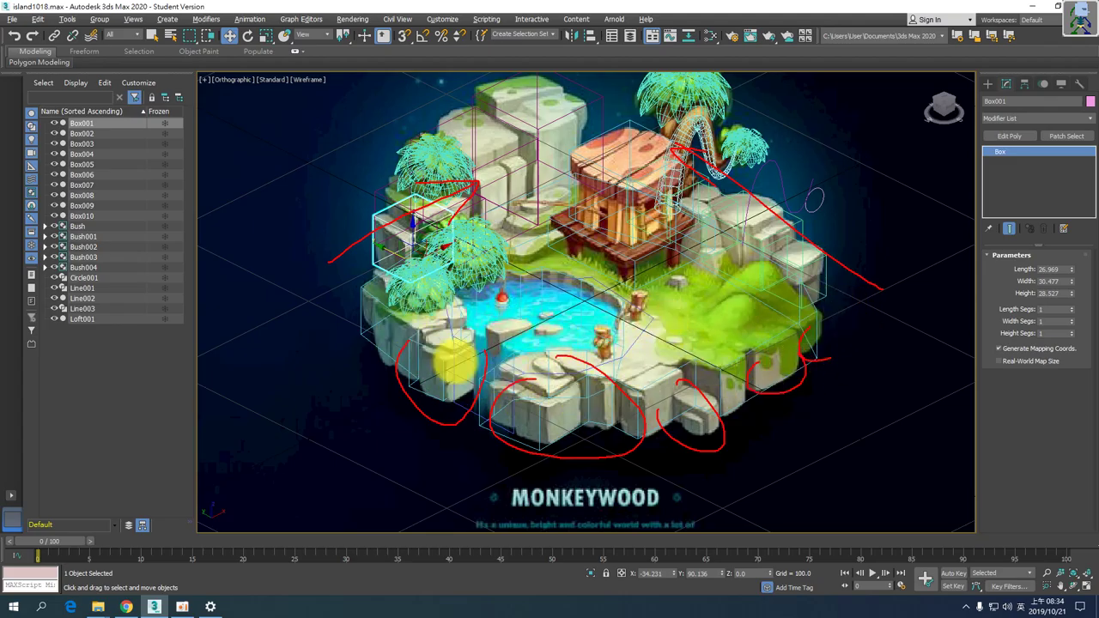
key(Escape)
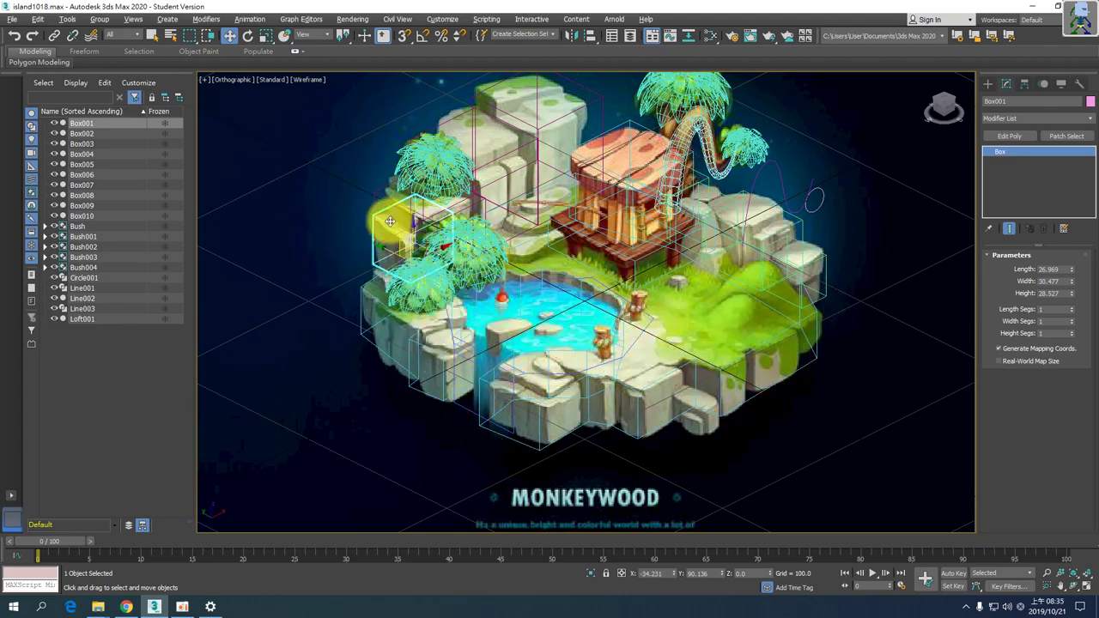
- Add an Edit Poly modifier to Box001 and switch to vertex editing with the scene in wireframe over the background image
click(1010, 136)
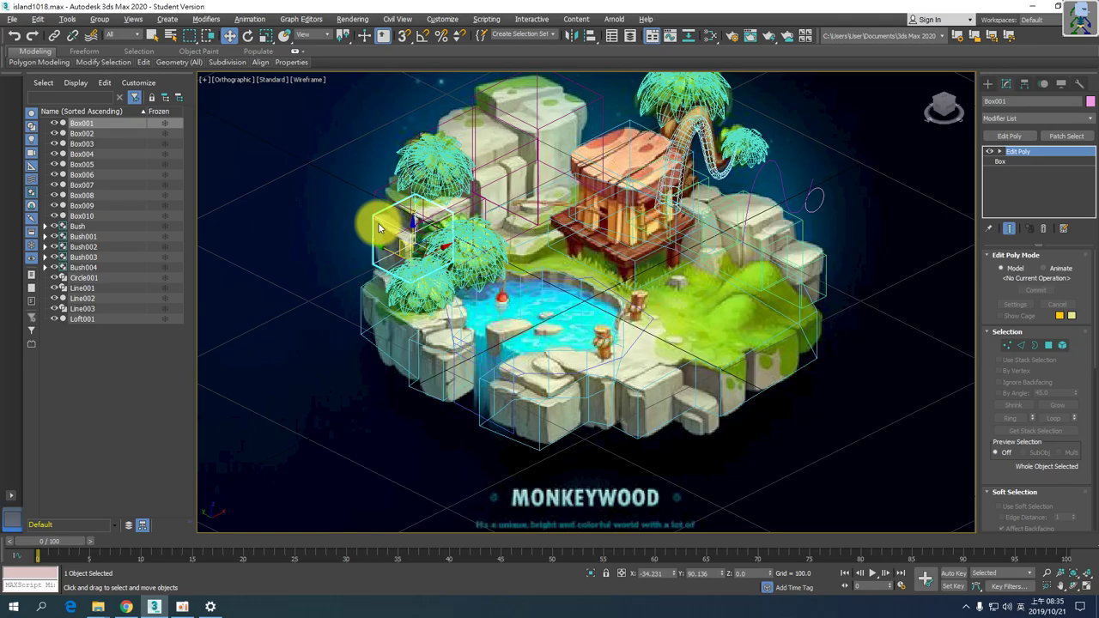
key(F3)
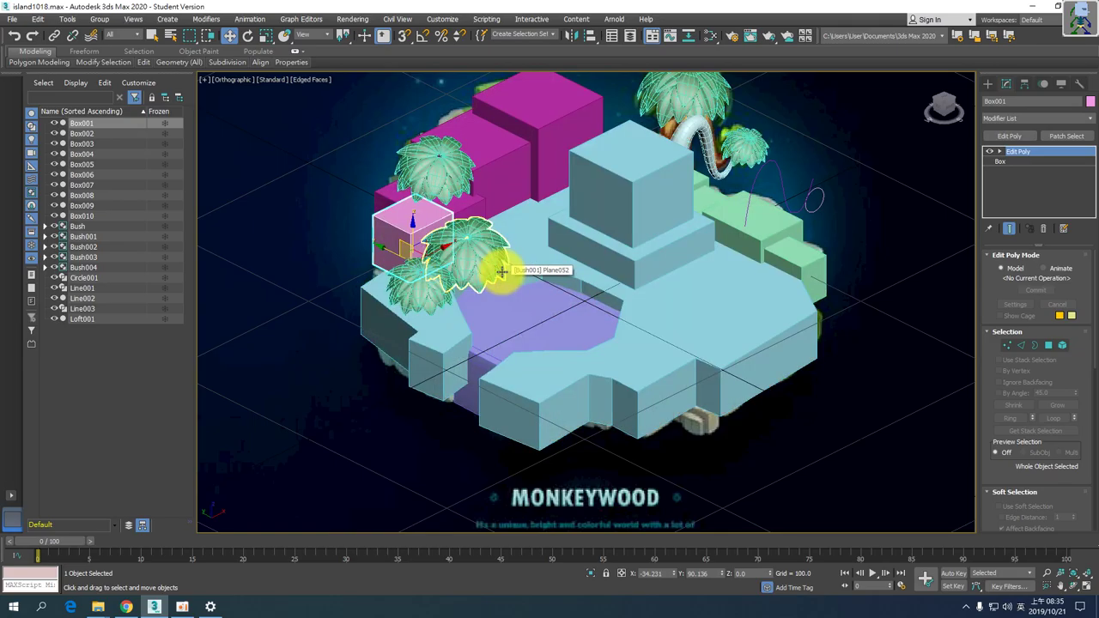
key(F3)
key(F3)
key(F3)
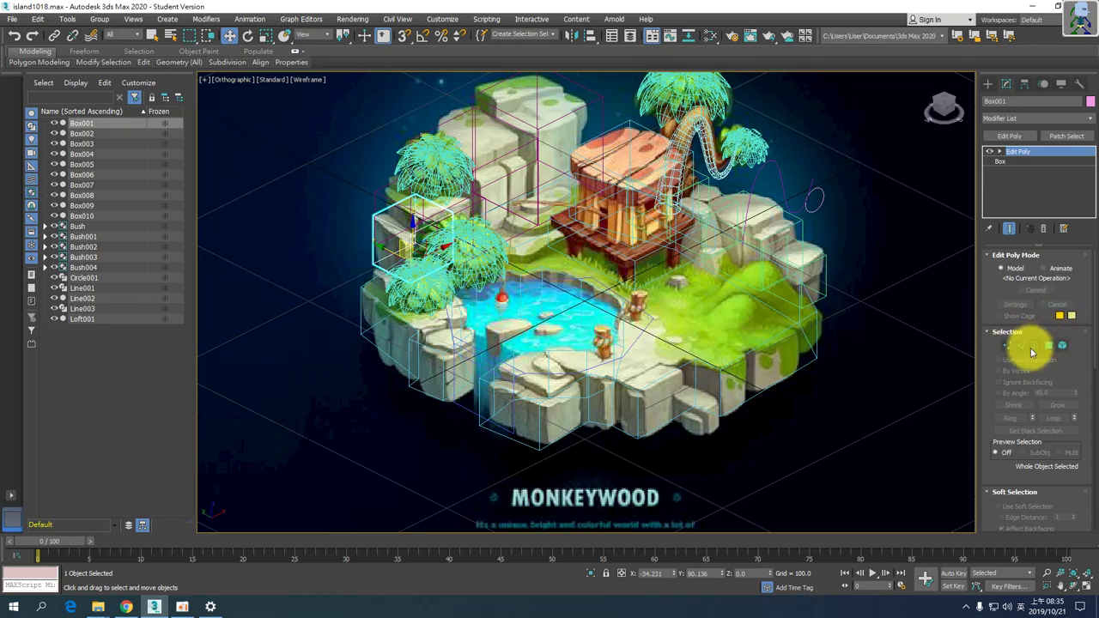
click(1001, 152)
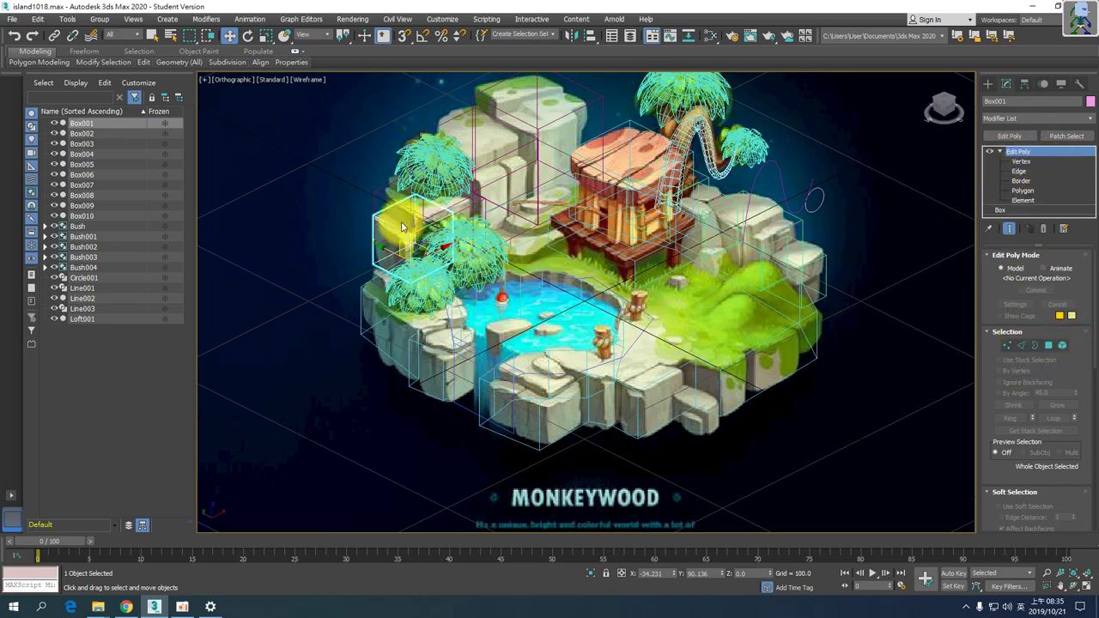
click(1007, 344)
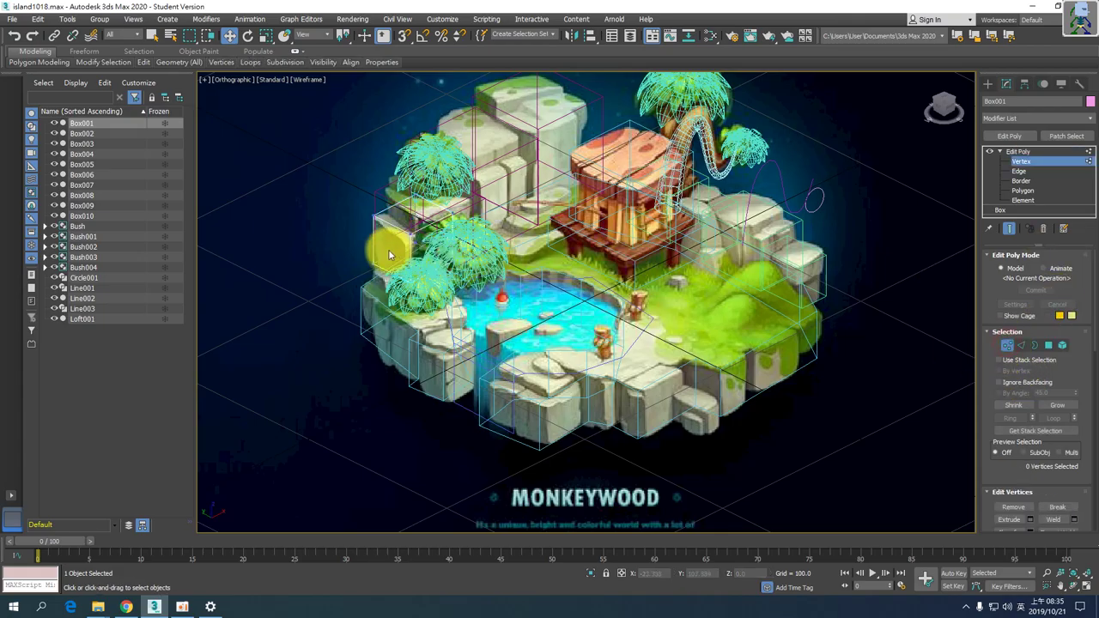
- Lower Box001's front top corner vertex and adjust its right top and left bottom corners to follow the rock in the background image
click(412, 211)
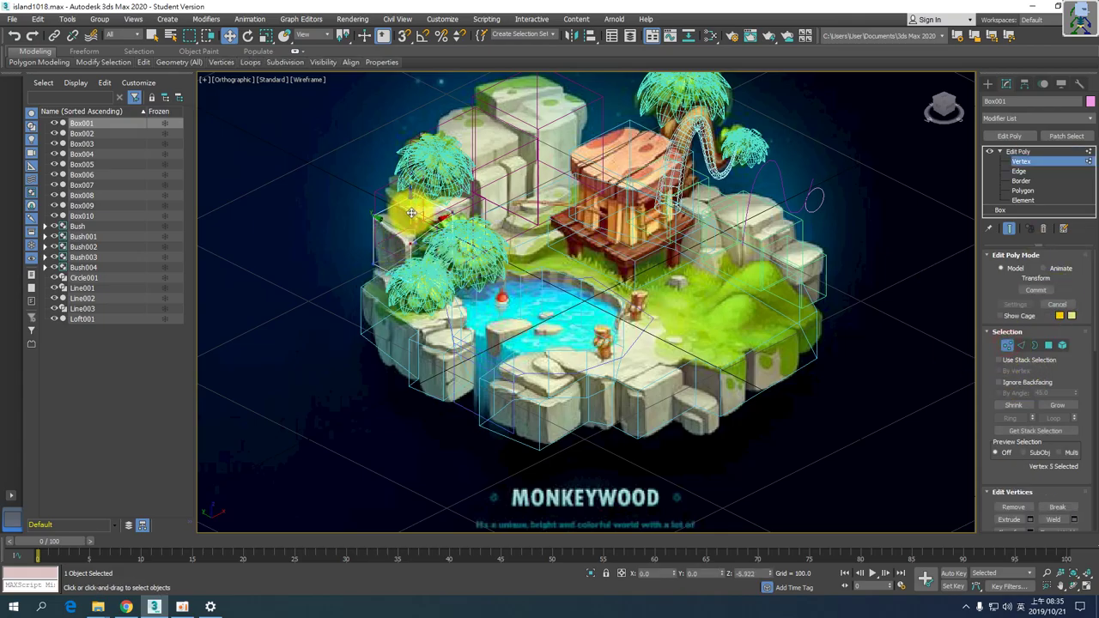
drag(412, 211, 455, 193)
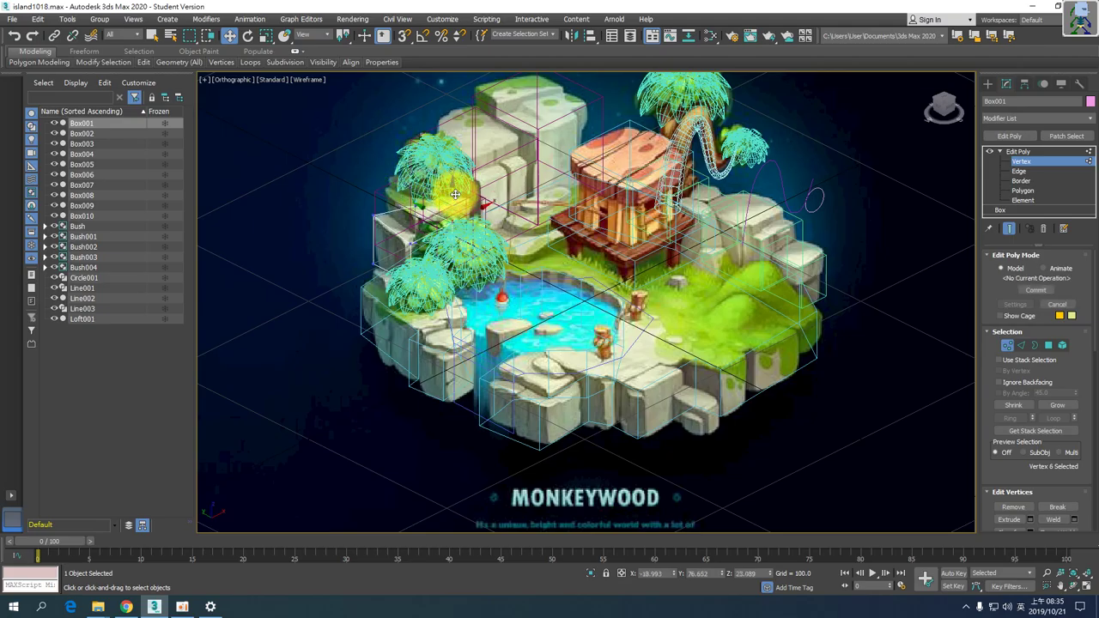
key(F3)
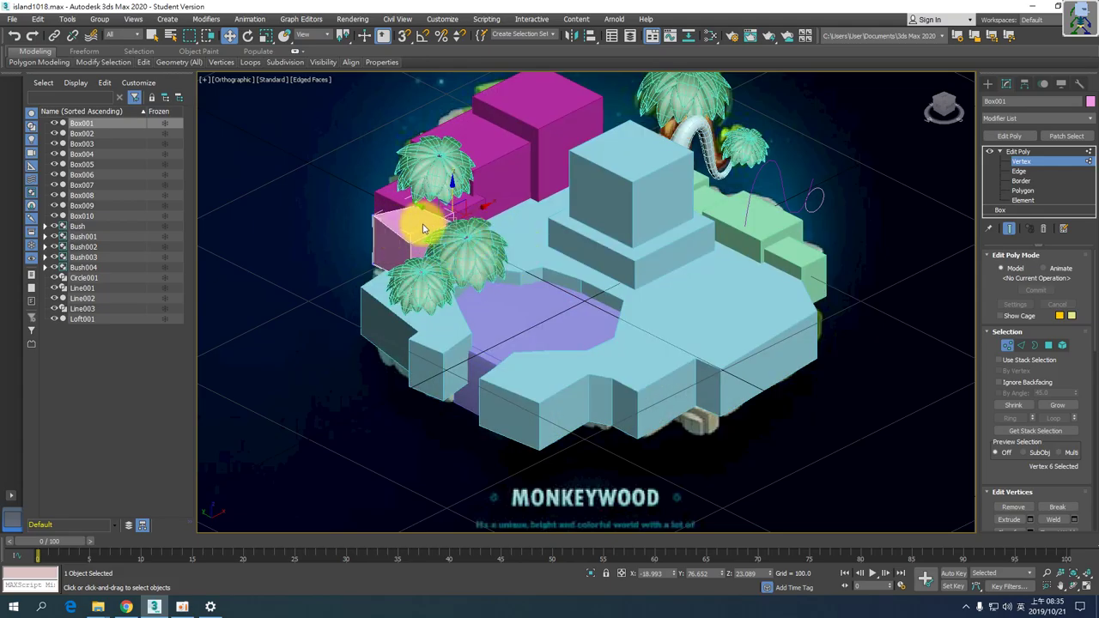
key(F3)
drag(397, 167, 378, 237)
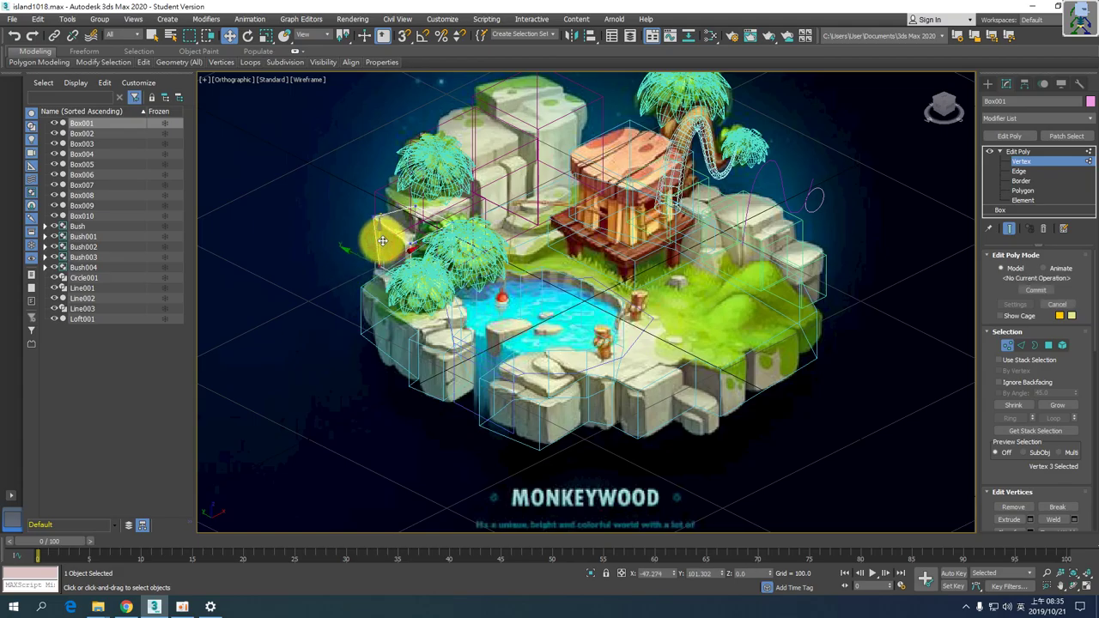
click(383, 252)
key(F3)
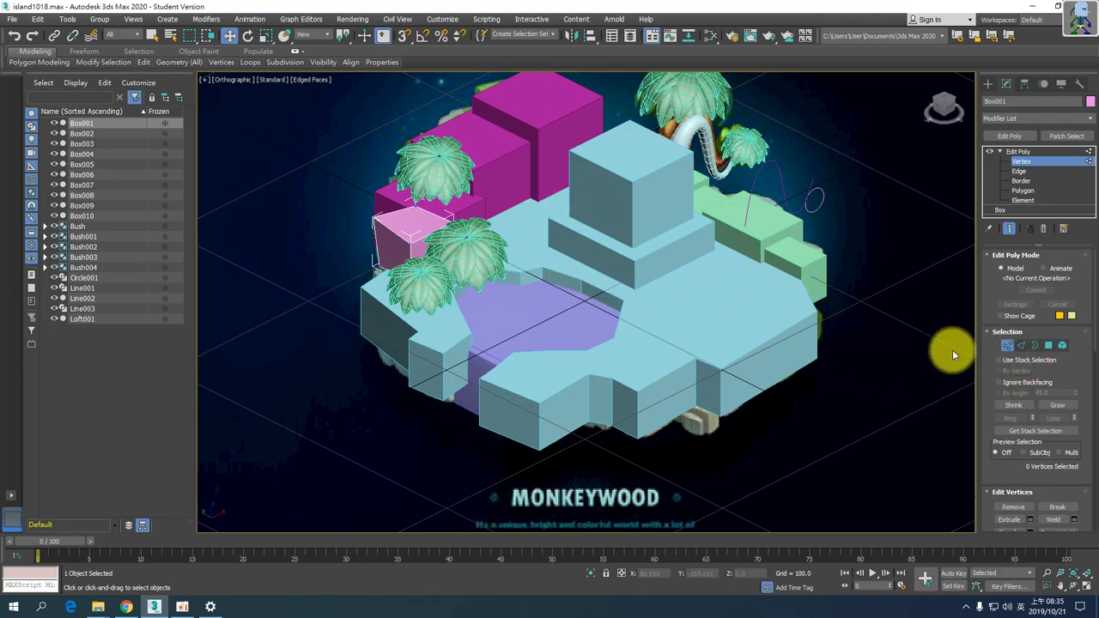
- Chamfer all twelve edges of Box001 by an amount of 1.879
click(1022, 346)
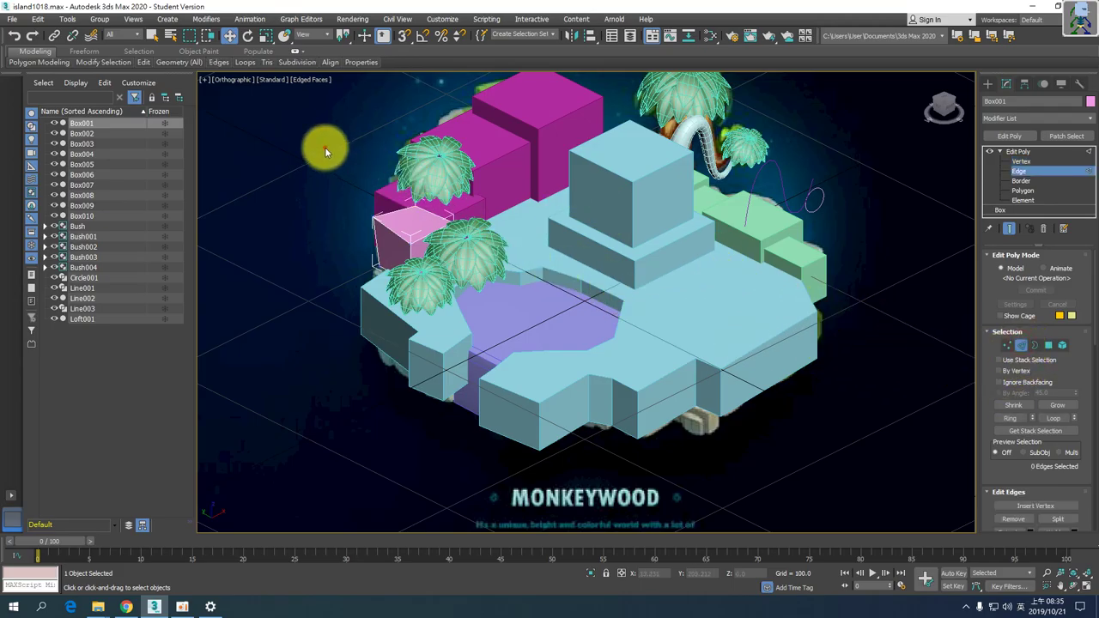
drag(316, 135, 613, 400)
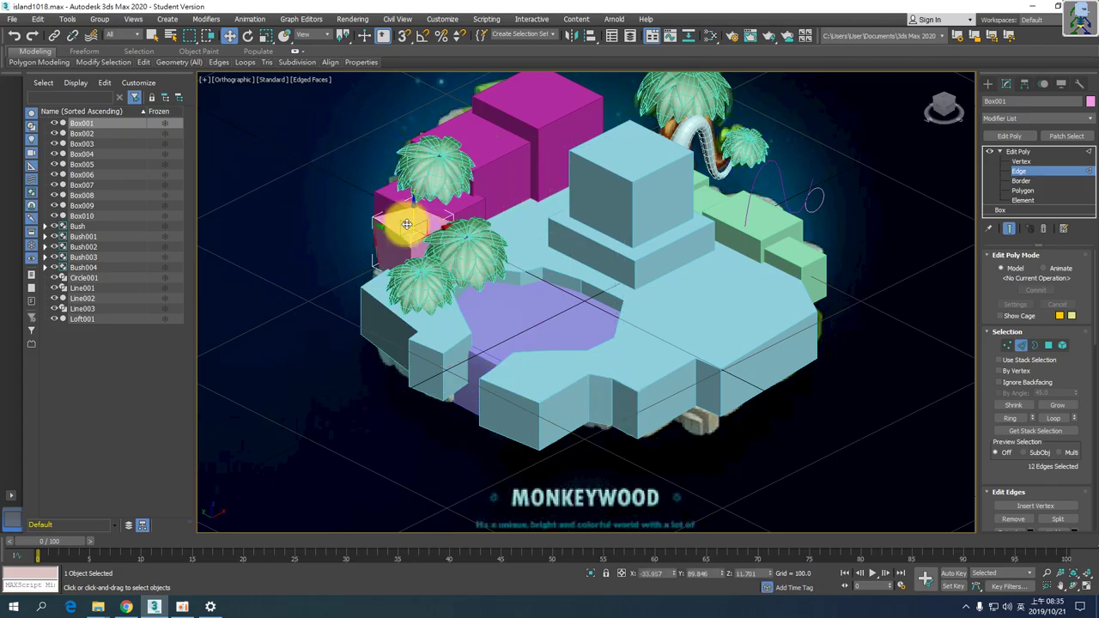
scroll(1013, 479, down, 3)
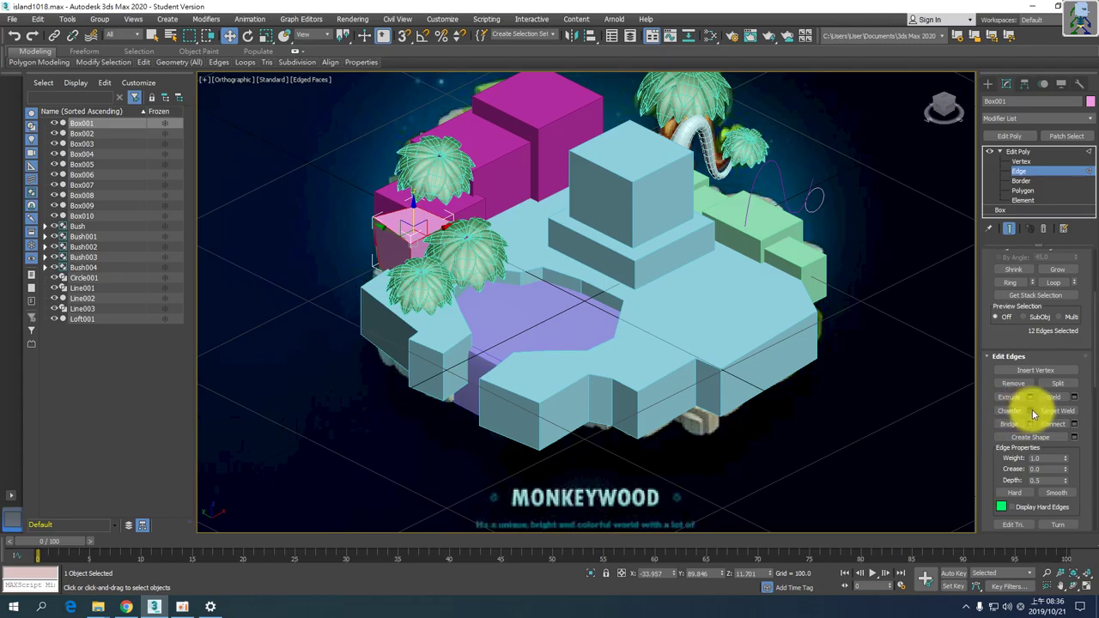
click(1030, 411)
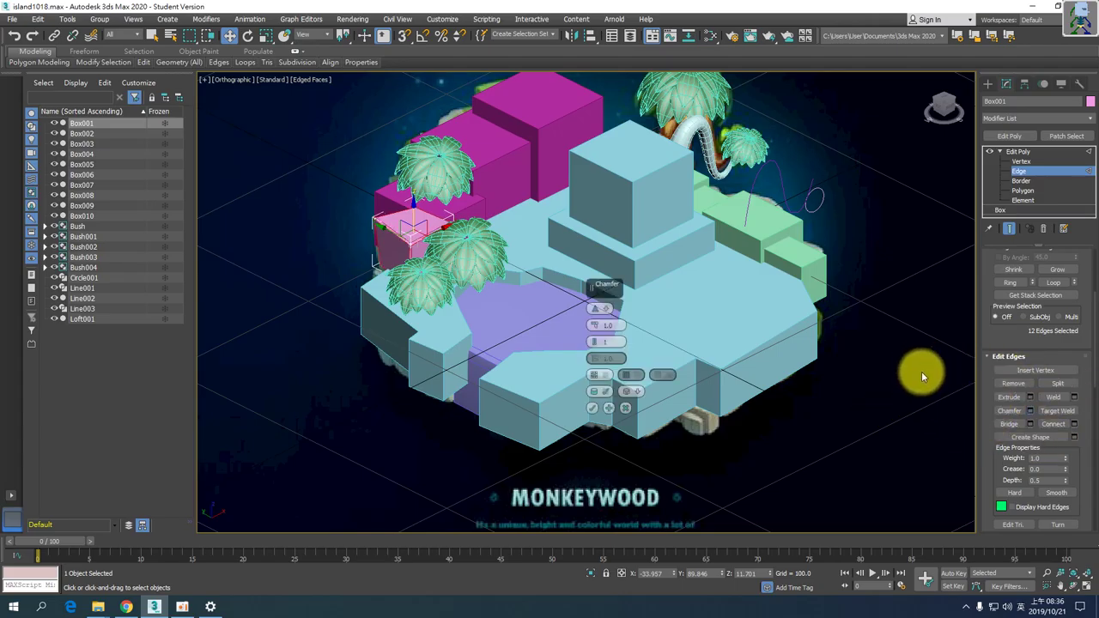
drag(604, 286, 555, 228)
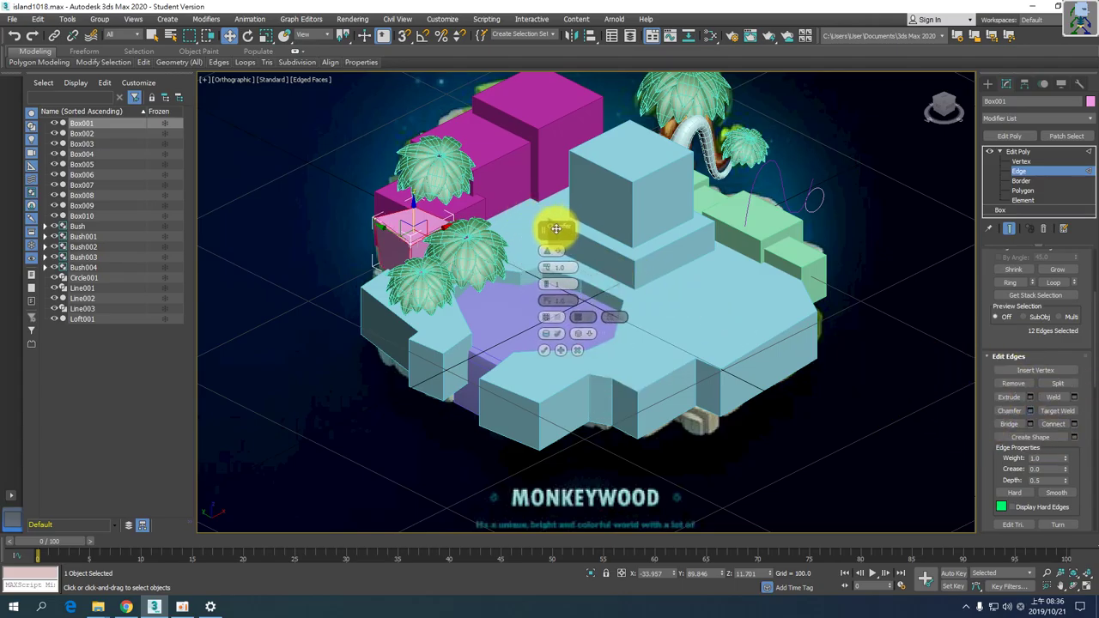
mouse_move(544, 265)
mouse_down()
mouse_move(543, 254)
mouse_move(547, 265)
mouse_up()
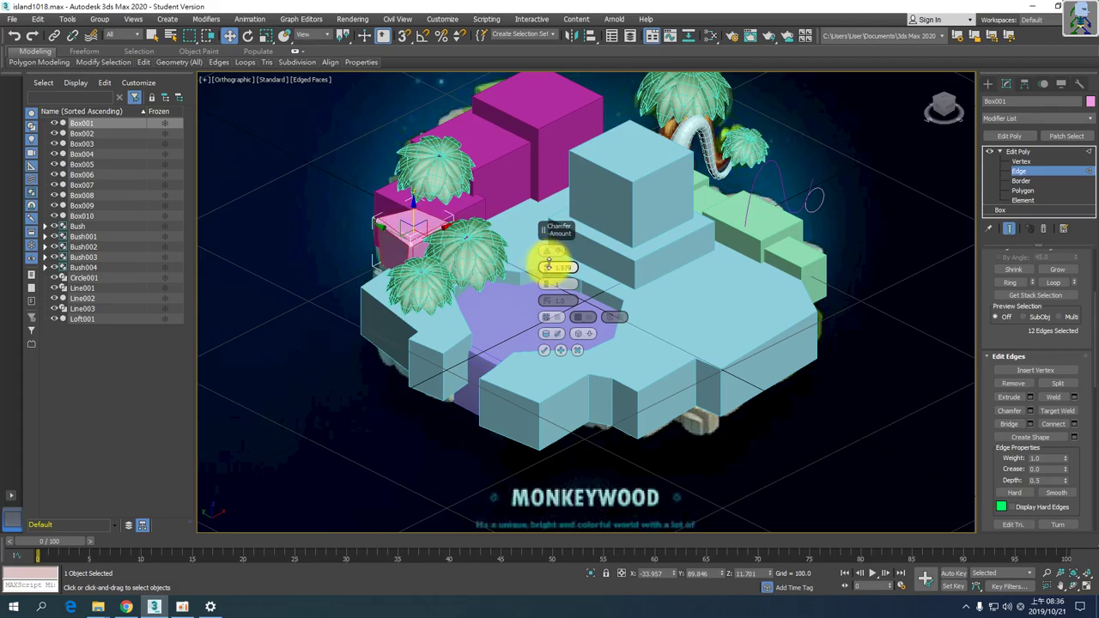
mouse_move(548, 265)
mouse_down()
mouse_move(545, 249)
mouse_move(547, 262)
mouse_up()
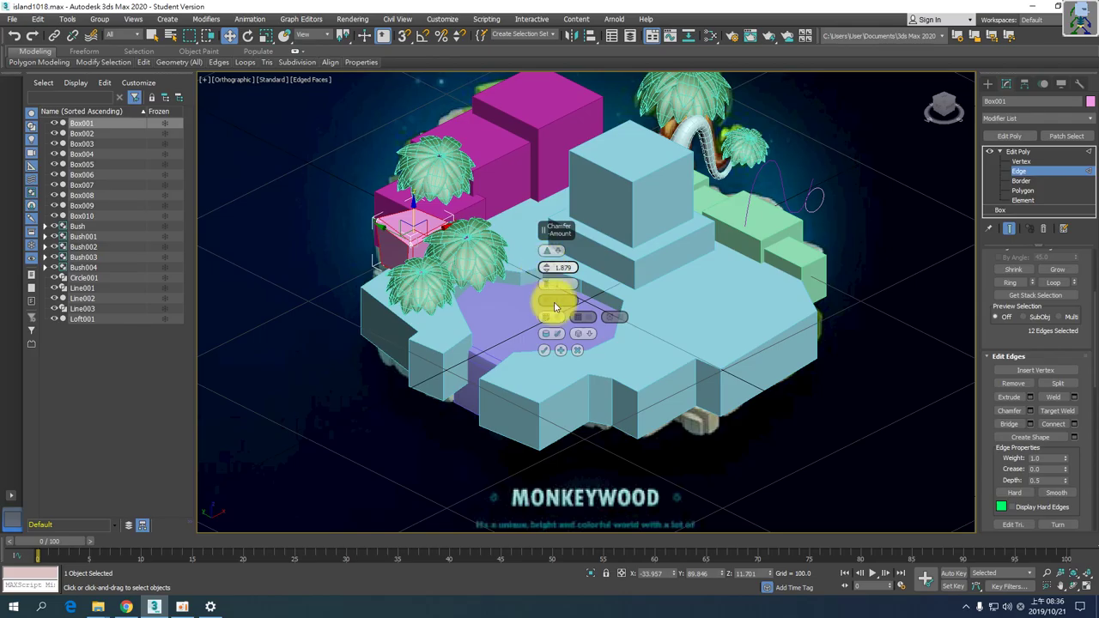
click(545, 352)
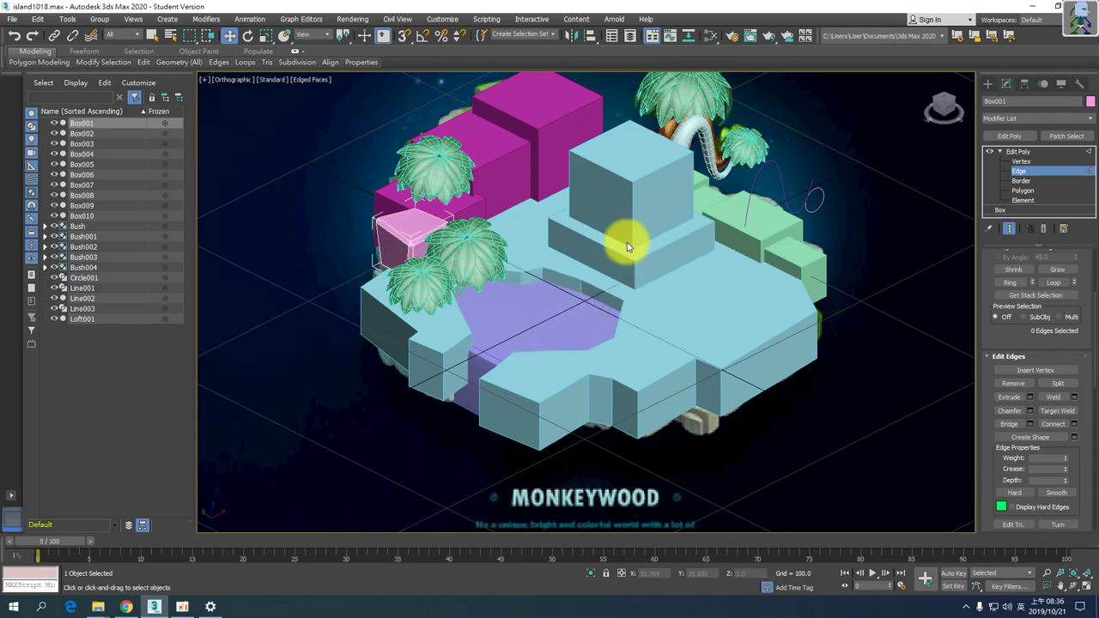
- Move individual chamfered vertices at the front, left and right top corners of Box001 vertically to make the rock irregular
click(1021, 162)
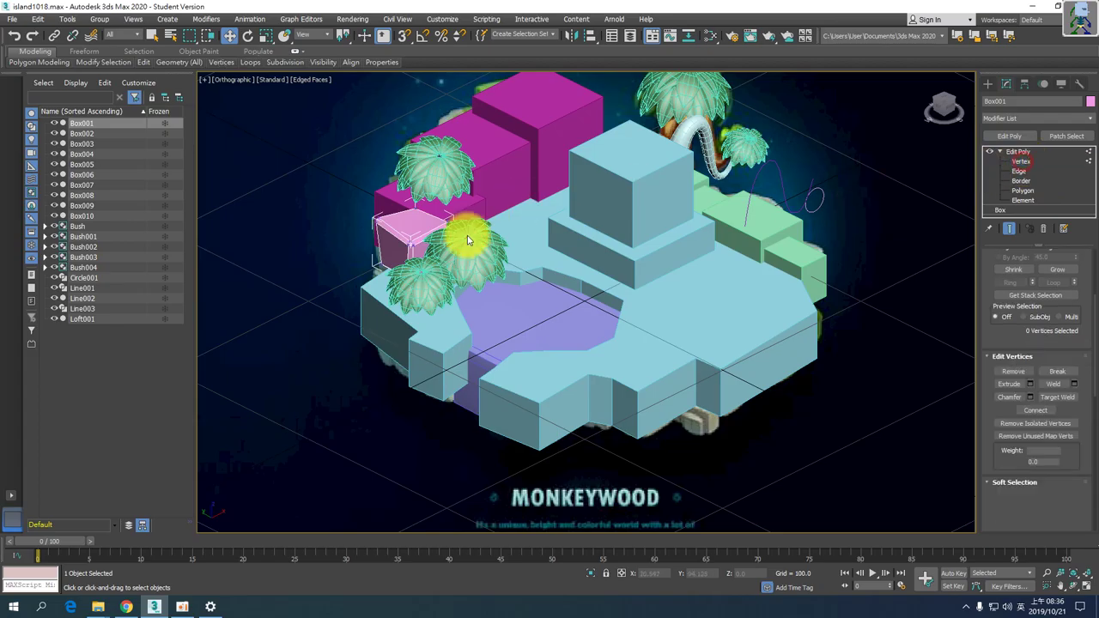
click(413, 228)
key(F3)
key(F3)
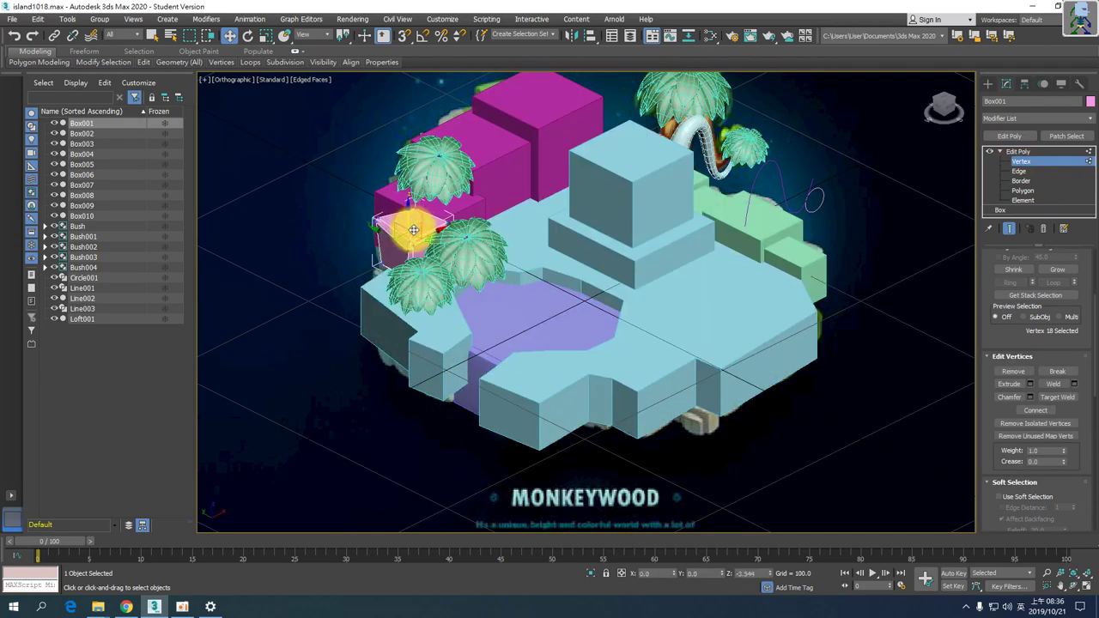
drag(413, 229, 373, 206)
click(410, 228)
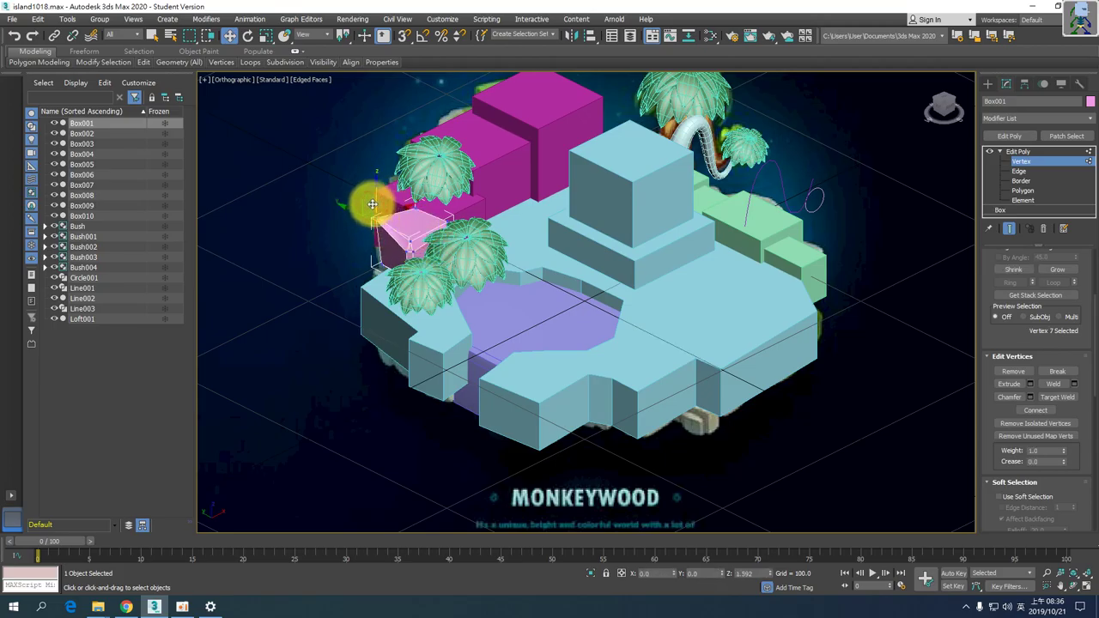
click(448, 218)
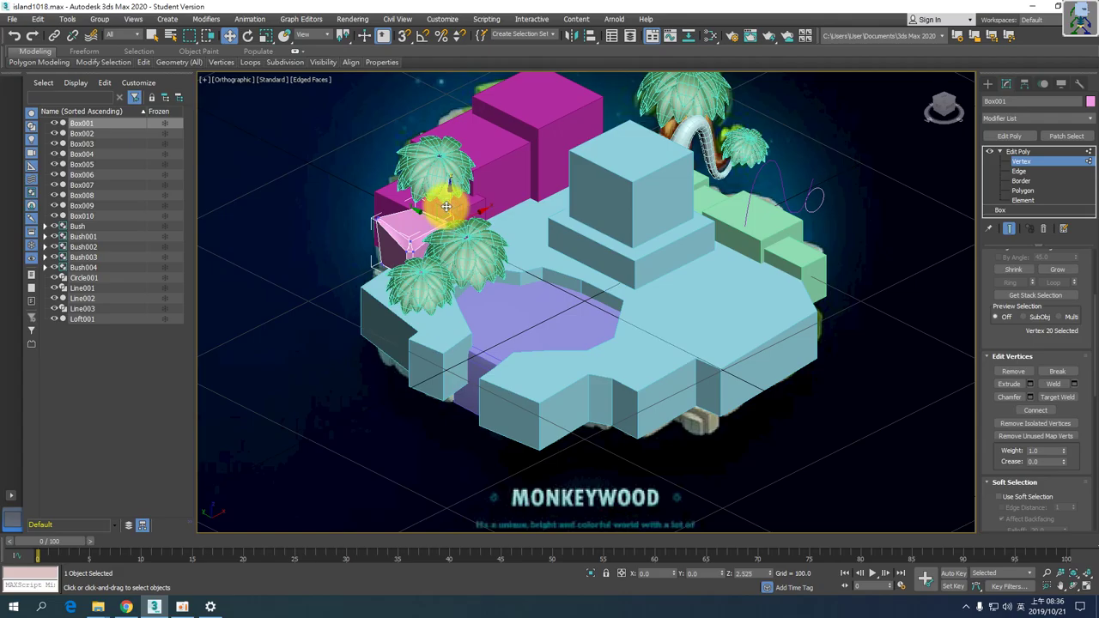
- Adjust the three chamfered vertices at Box001's upper left corner and its lower left vertex against the background rock
drag(355, 197, 373, 245)
key(F3)
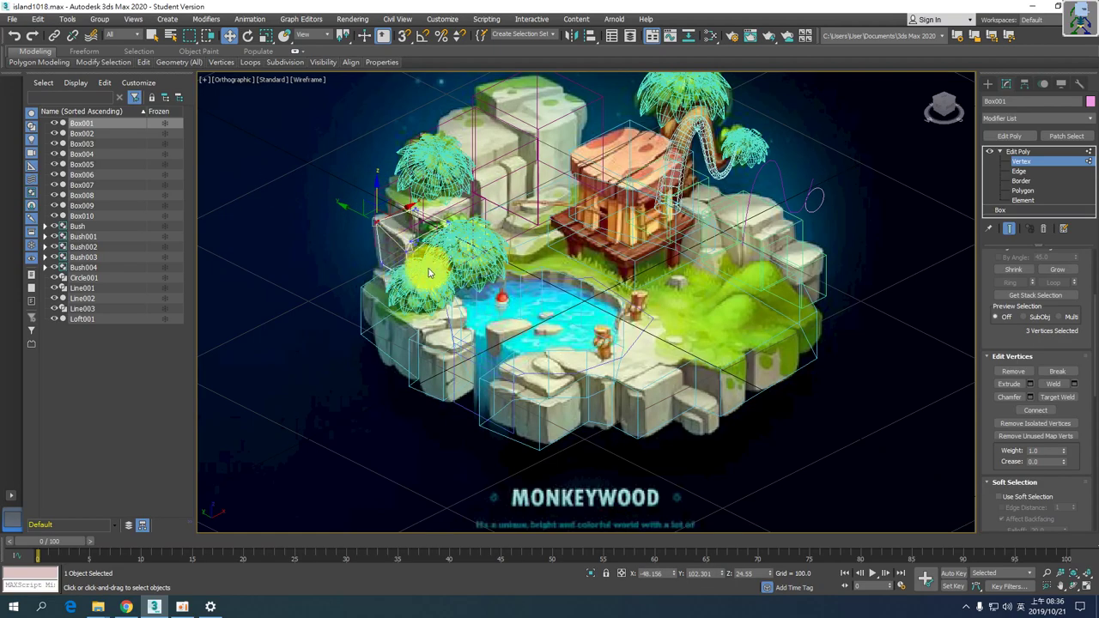
key(F3)
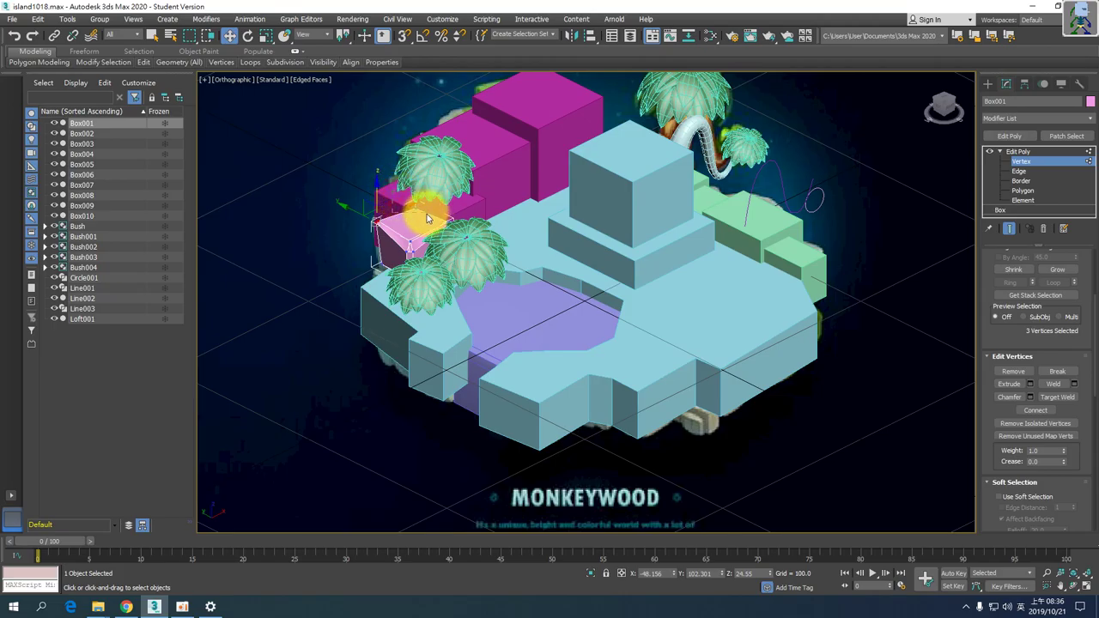
click(413, 191)
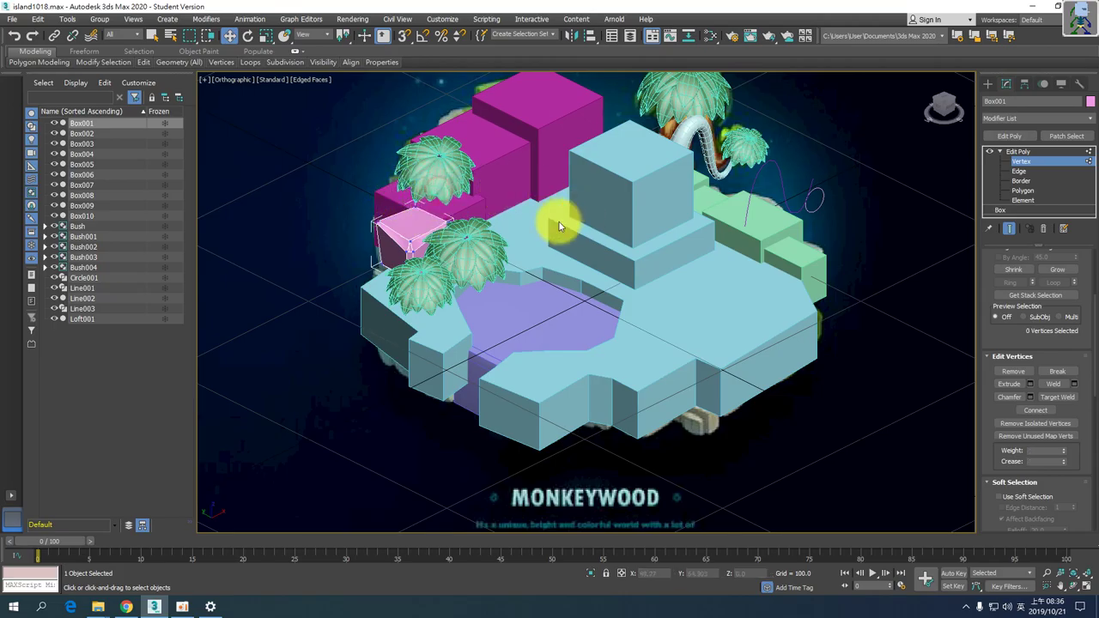
click(377, 262)
key(F3)
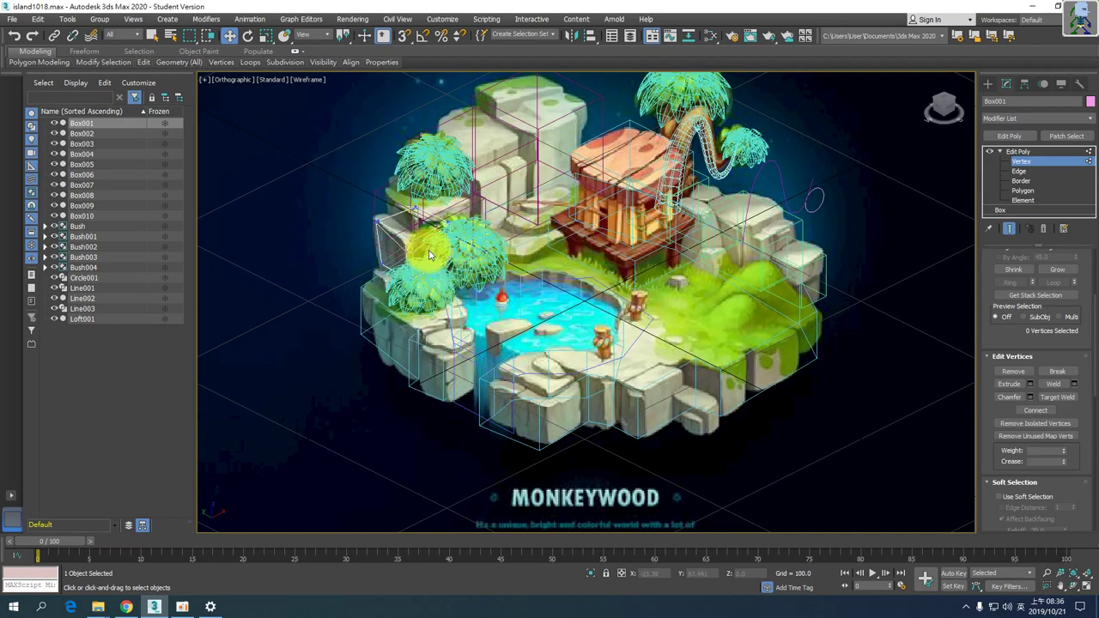
key(F3)
- Examine the reshaped rock from other angles in the second orthographic view and the perspective view
key(alt+w)
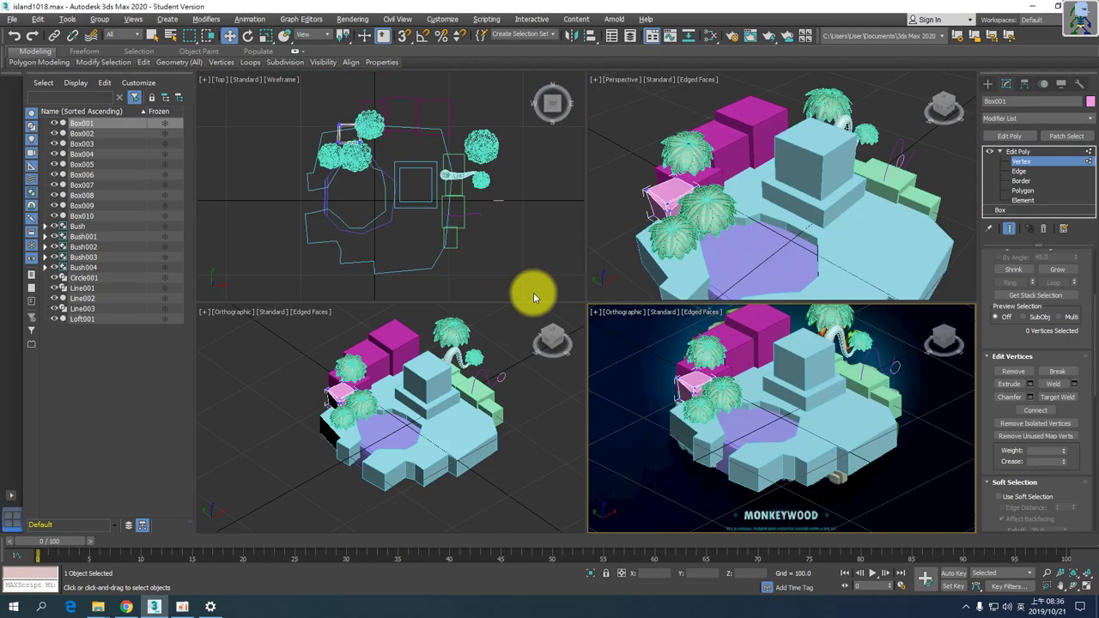
key(alt+w)
alt+middle_drag(625, 205, 466, 274)
key(alt+w)
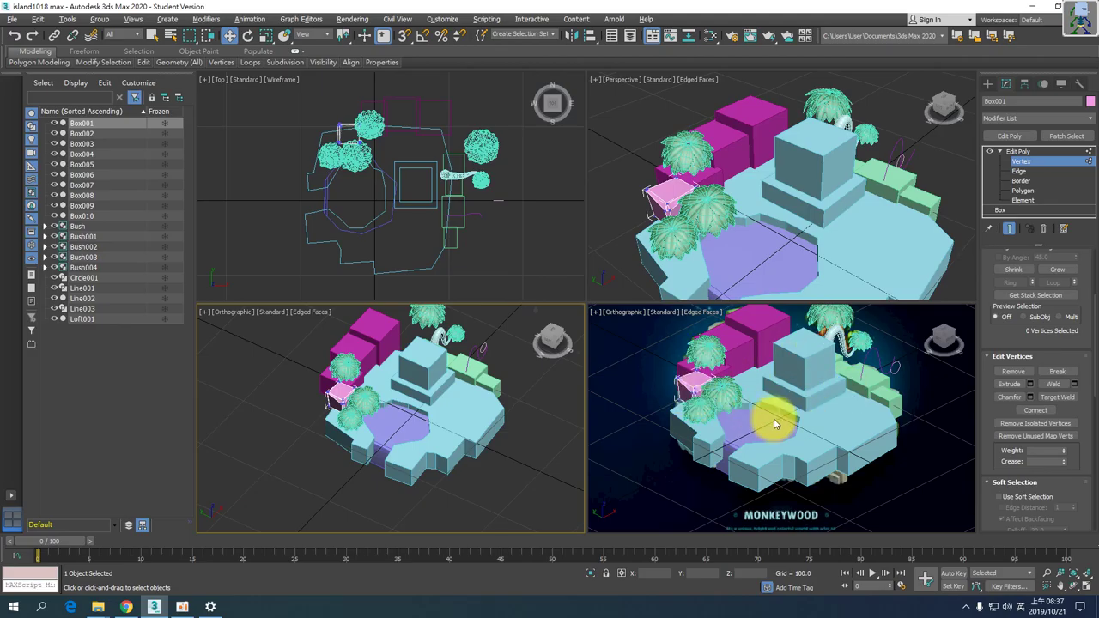
click(747, 223)
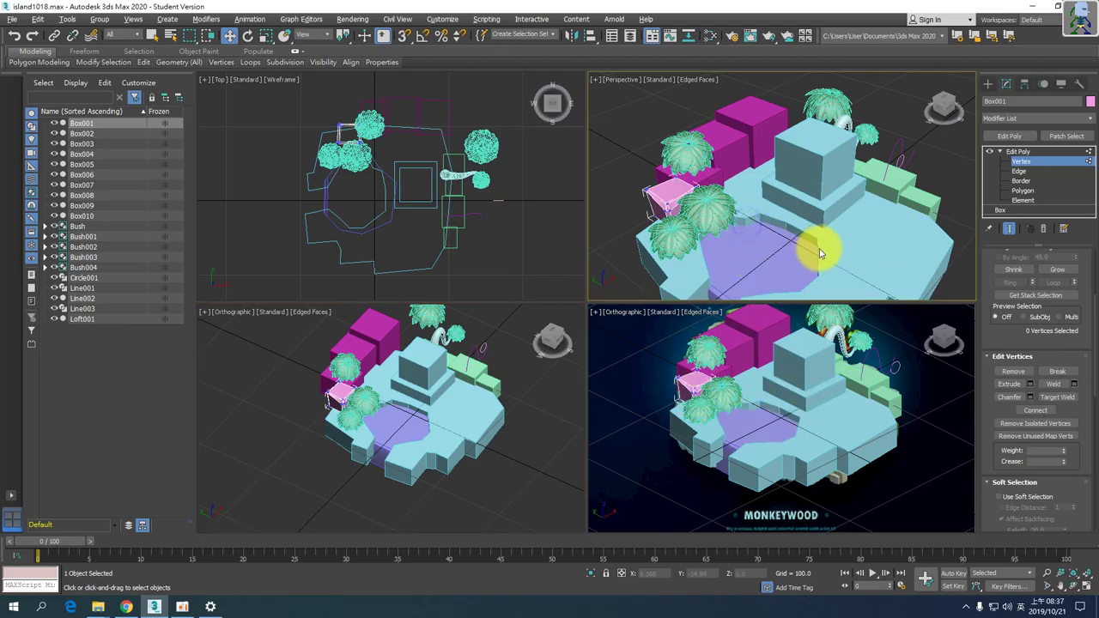
key(alt+w)
alt+middle_drag(542, 355, 412, 395)
key(alt+w)
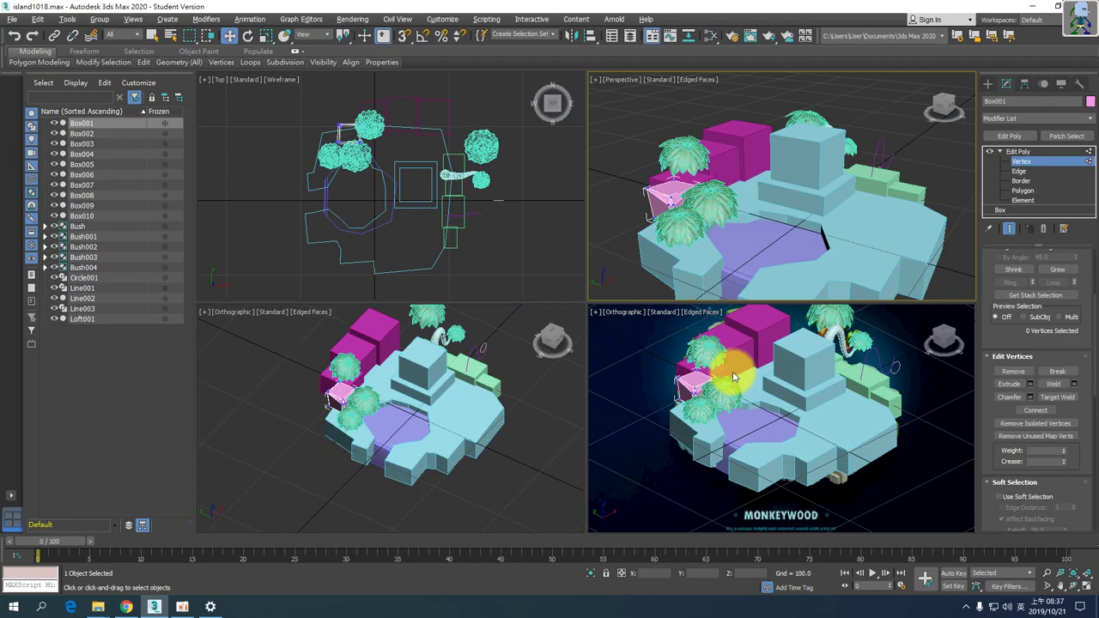
- Leave vertex editing on Box001 and maximize the orthographic viewport that shows the background image
click(1018, 151)
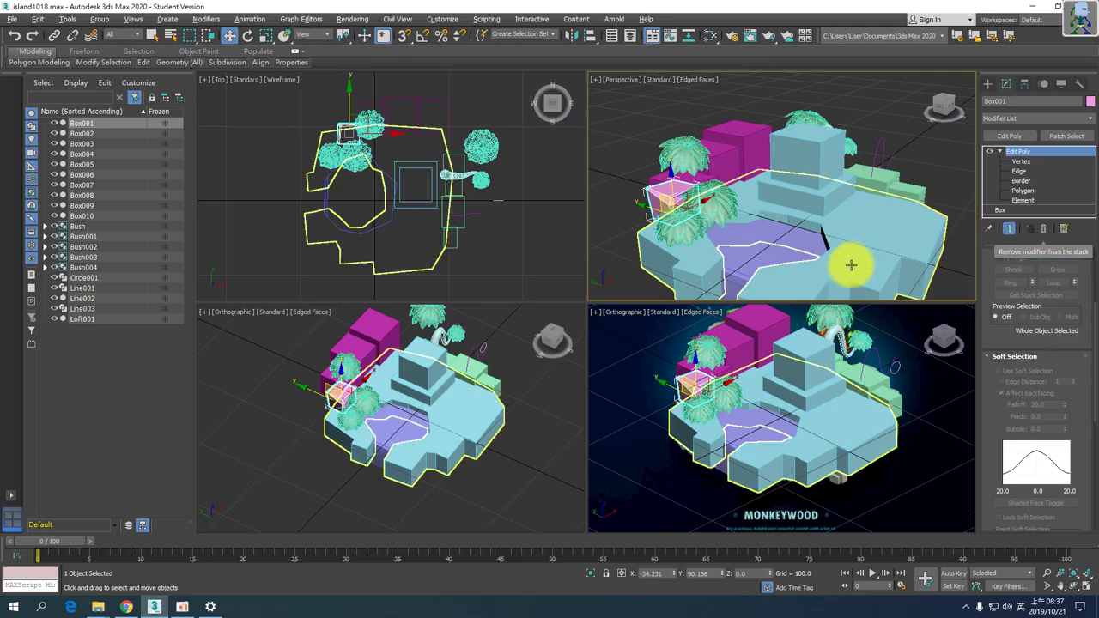
middle_click(872, 372)
key(alt+w)
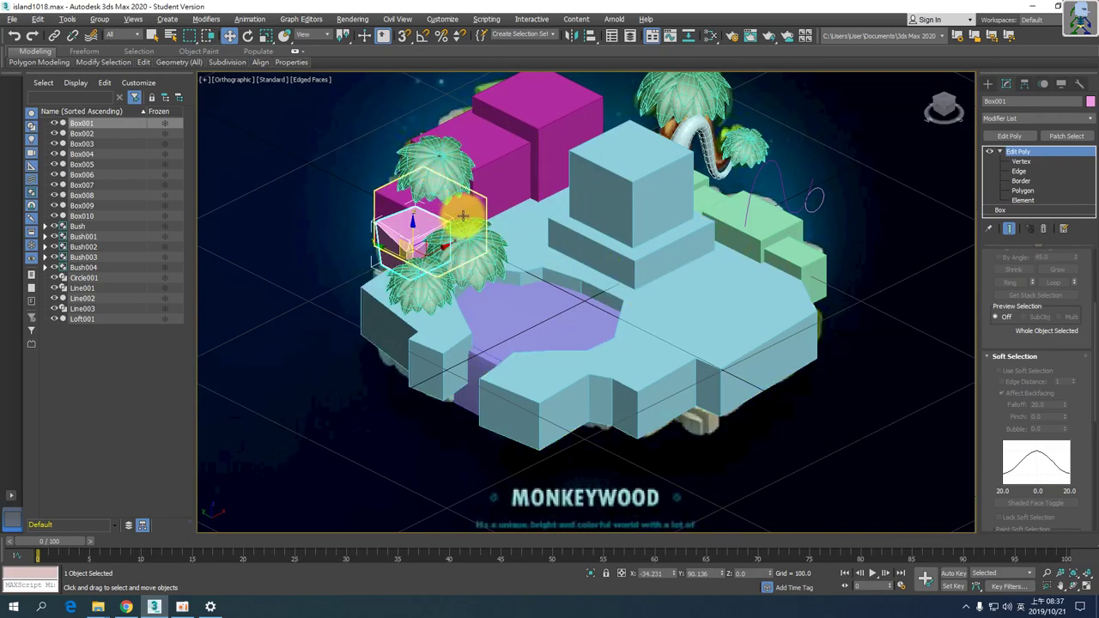
- Select Box002 behind the reshaped rock, show the view in wireframe and add an Edit Poly modifier to it
click(465, 211)
key(F3)
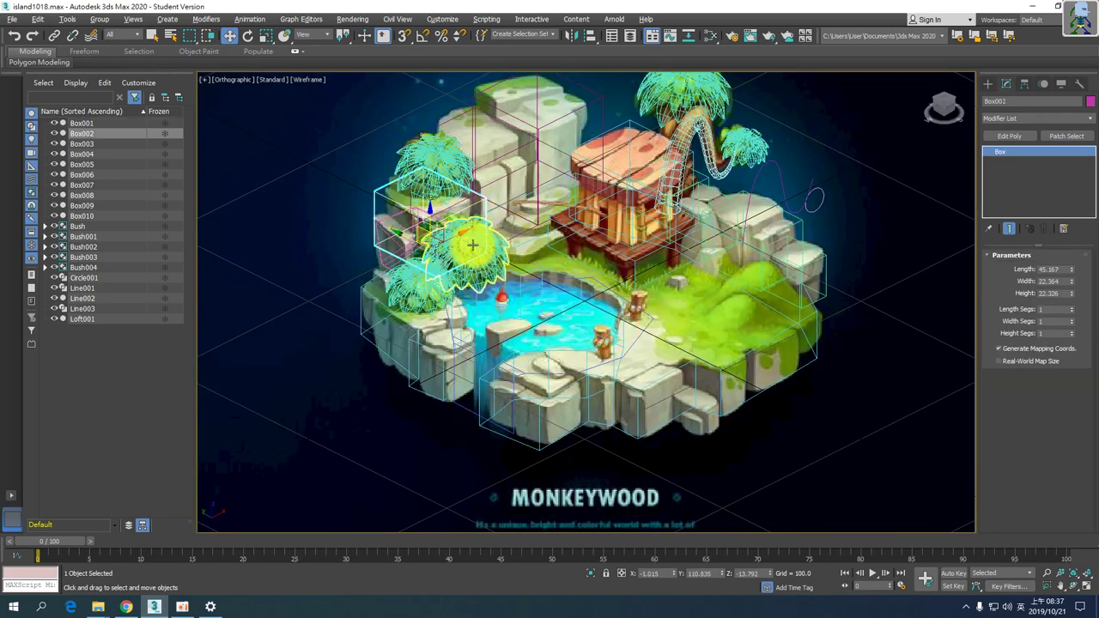
click(1009, 137)
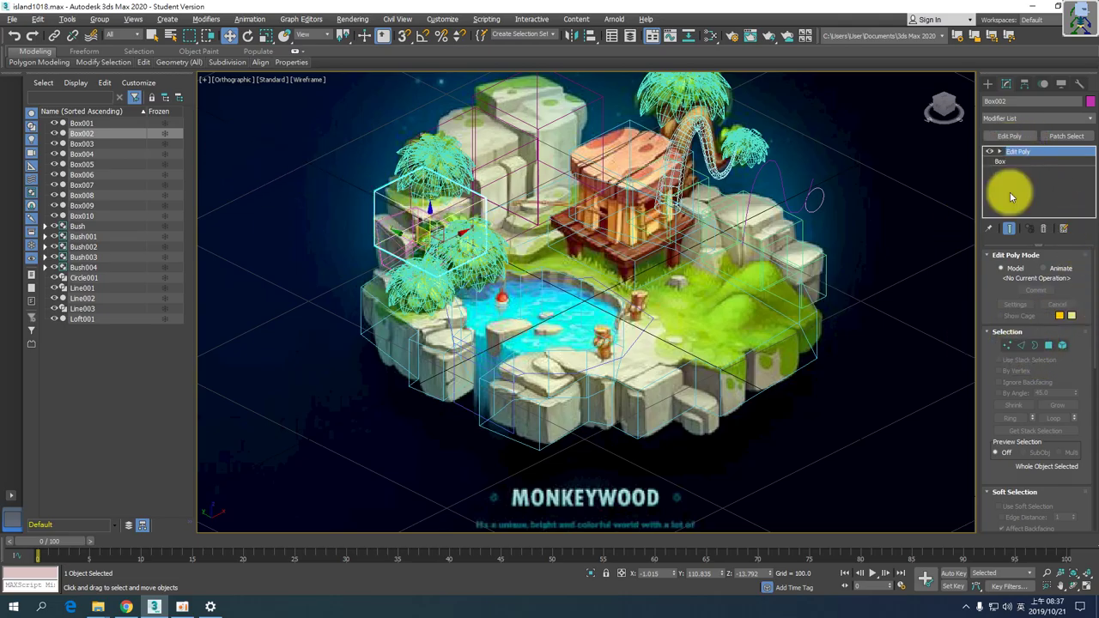
- Move Box002's far-left vertical edge inward along X to about -12.24 to follow the background rock
click(1024, 347)
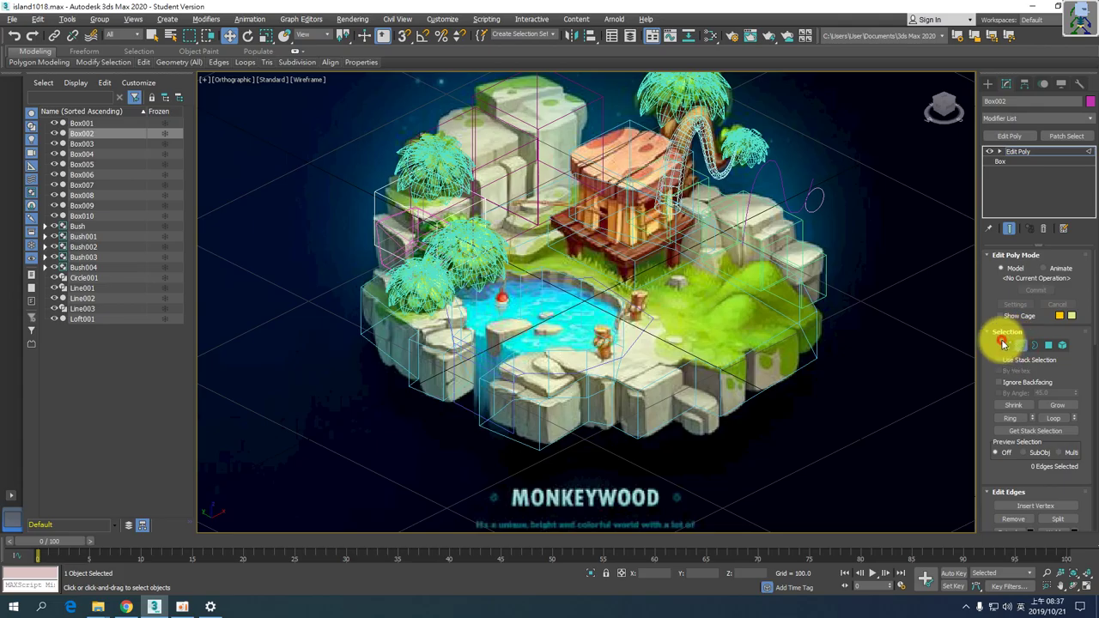
click(1005, 344)
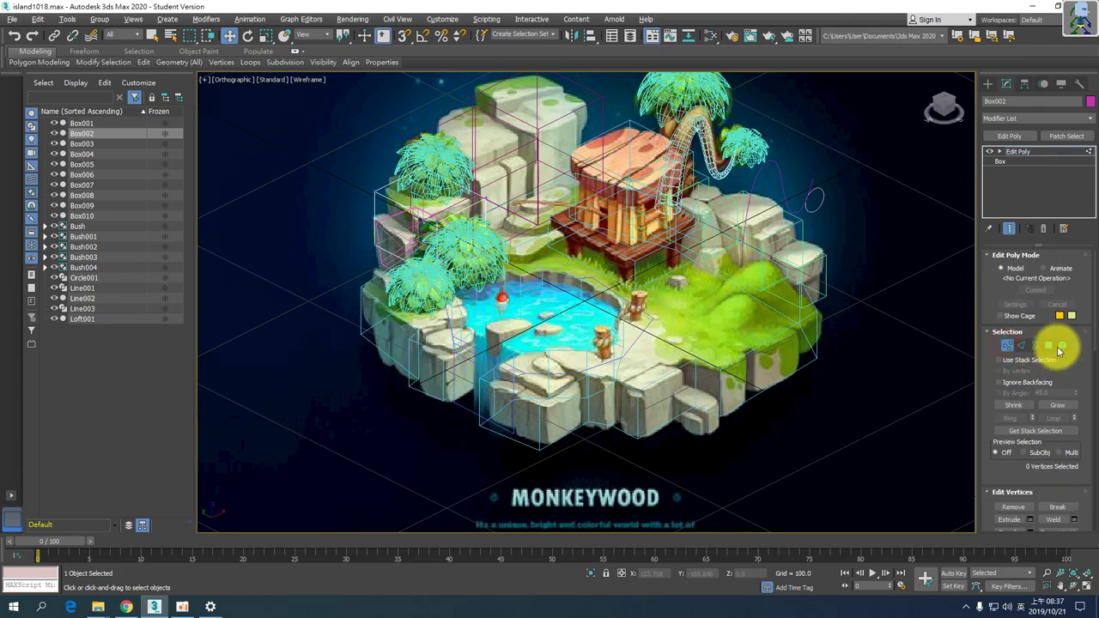
click(1021, 345)
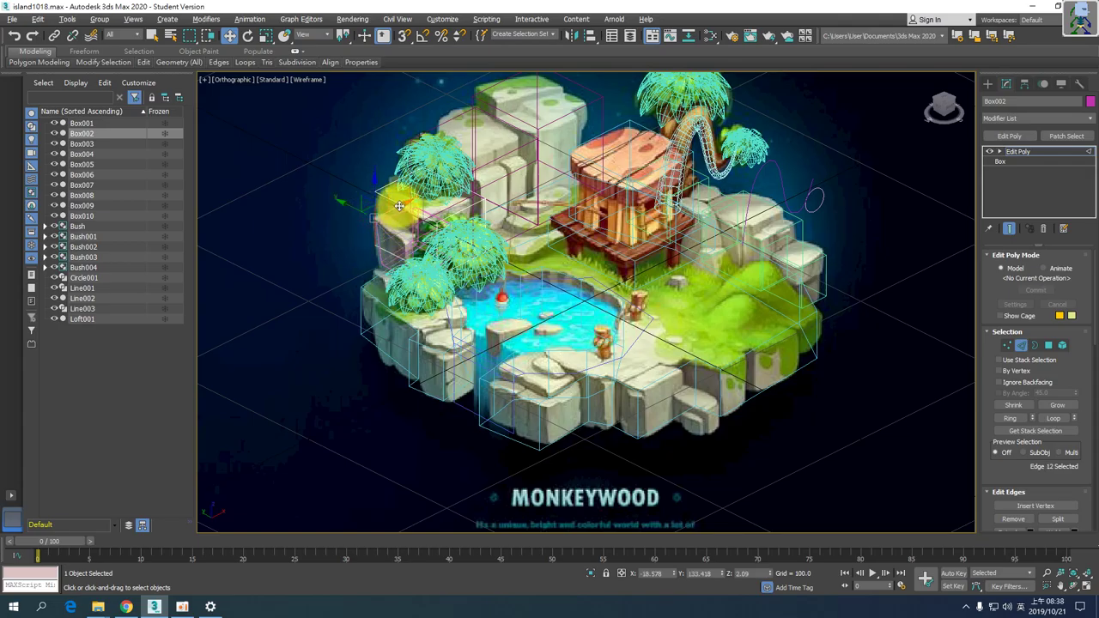
drag(399, 206, 434, 225)
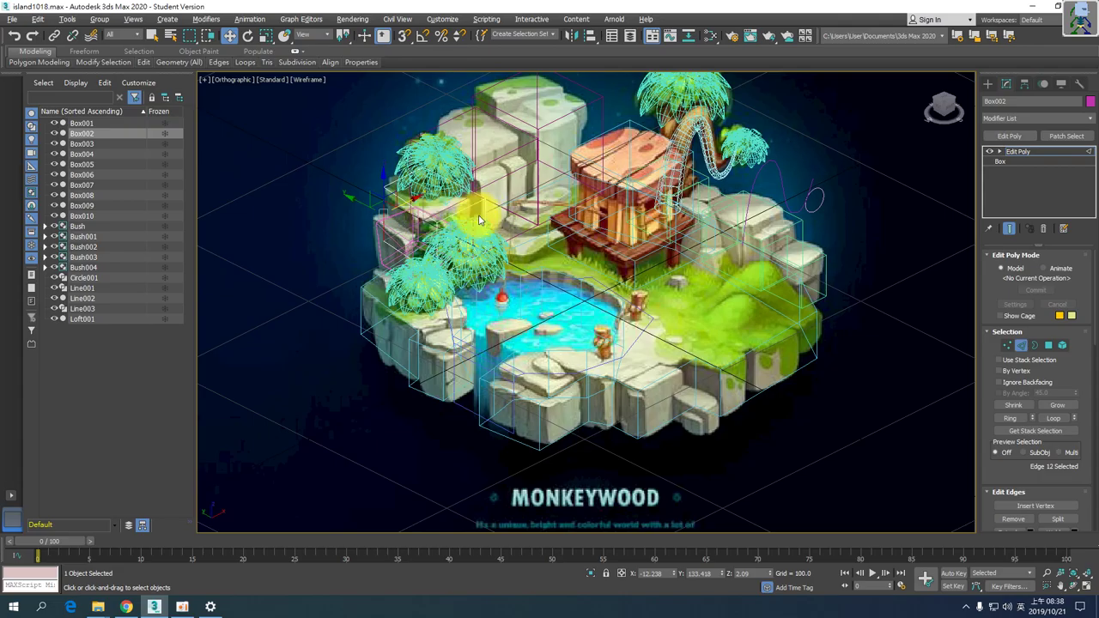
- Move Box002's front side face inward along Y to match the width of the rock in the reference
click(1049, 345)
click(443, 236)
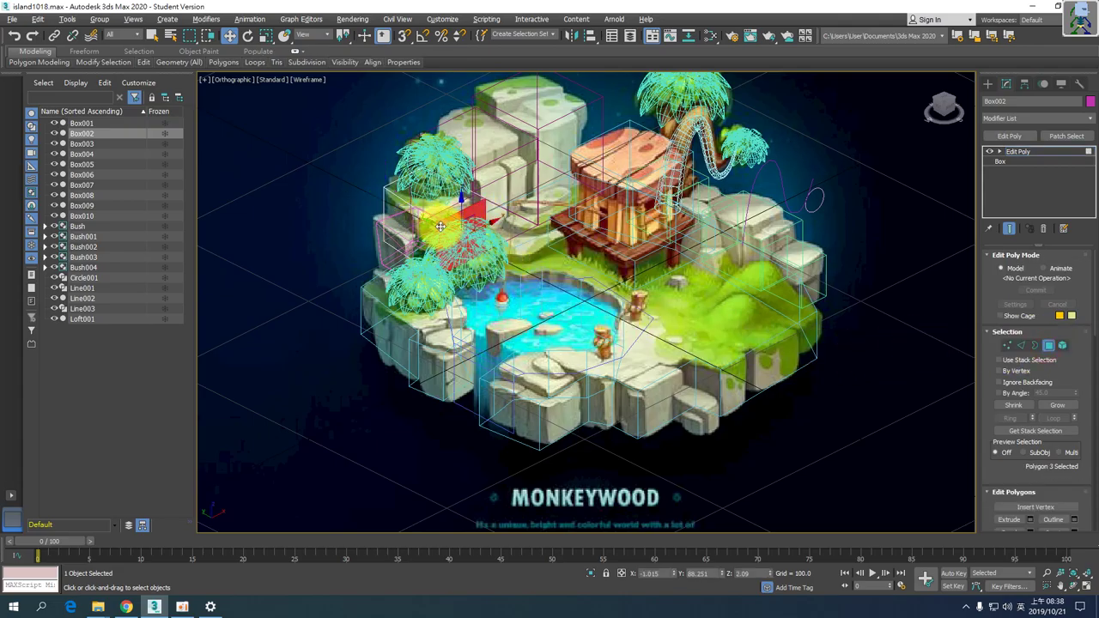
click(1048, 345)
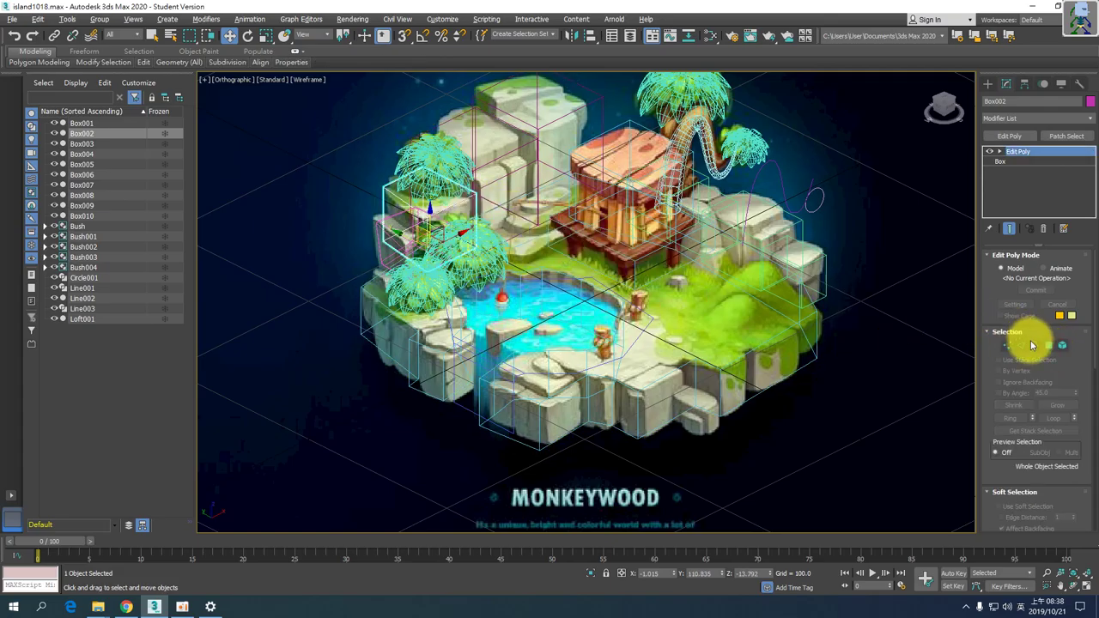
- Raise Box002's top face along Z, comparing the wireframe and shaded displays against the background rock
click(1022, 345)
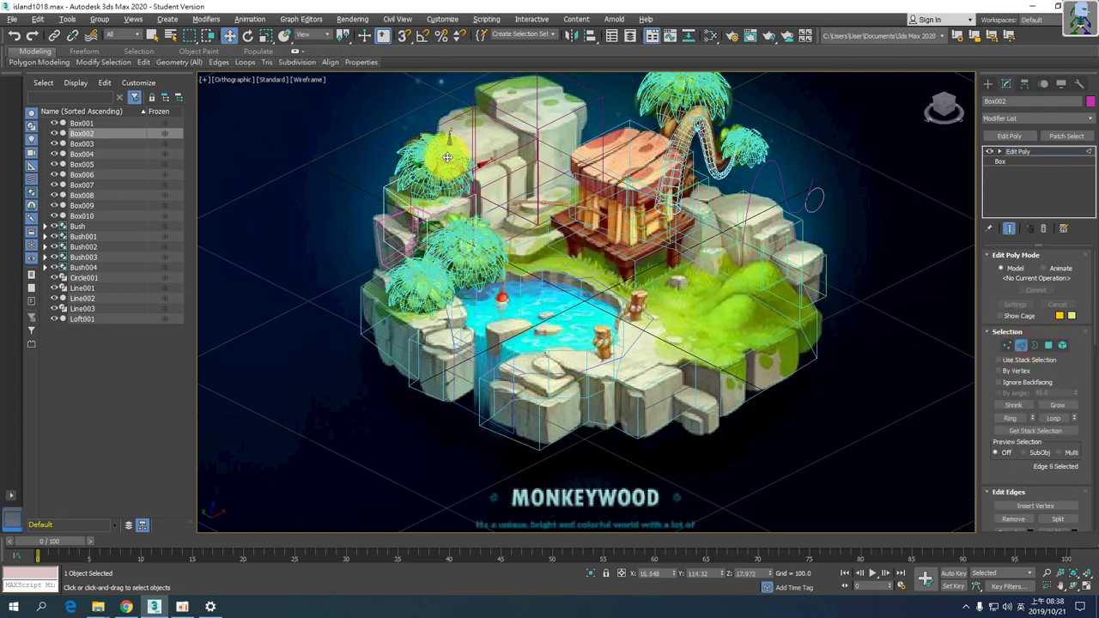
click(1049, 345)
click(435, 189)
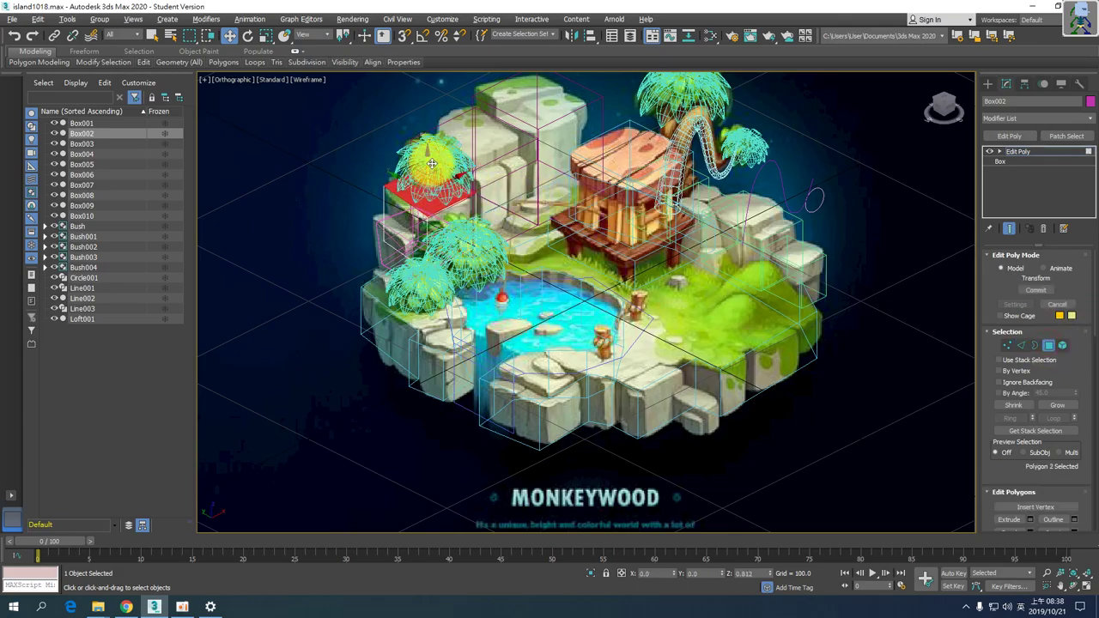
click(284, 230)
key(F3)
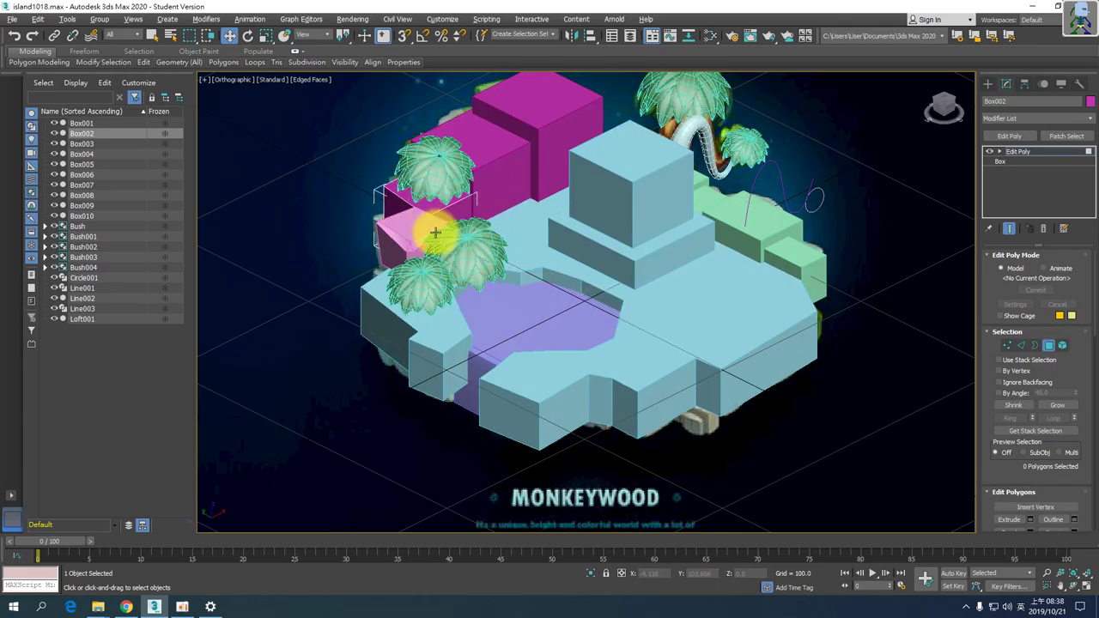
key(F3)
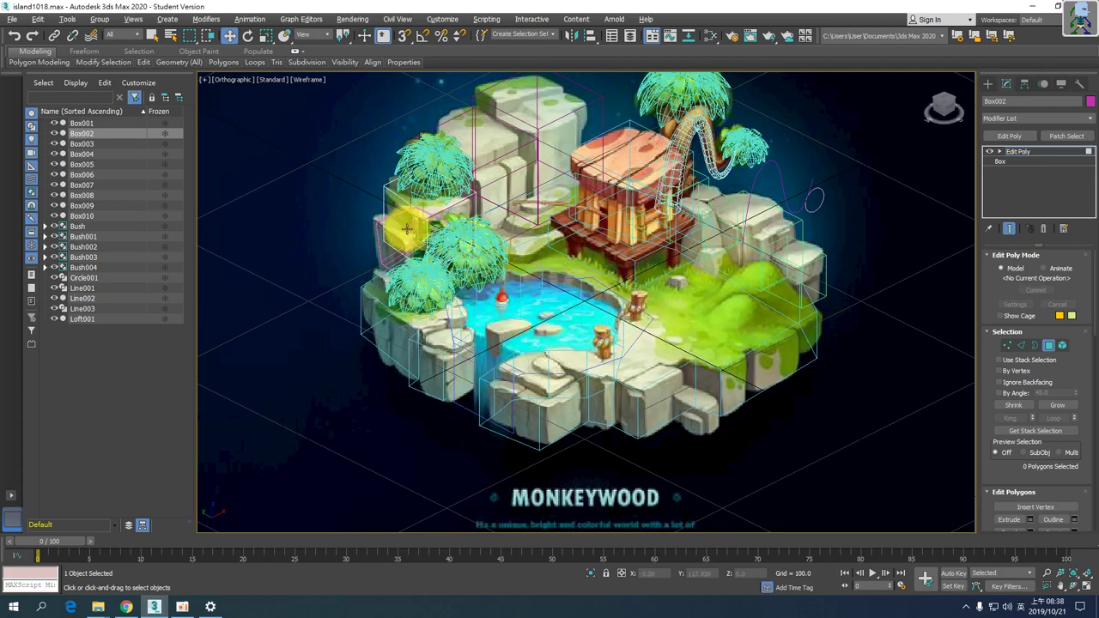
click(388, 231)
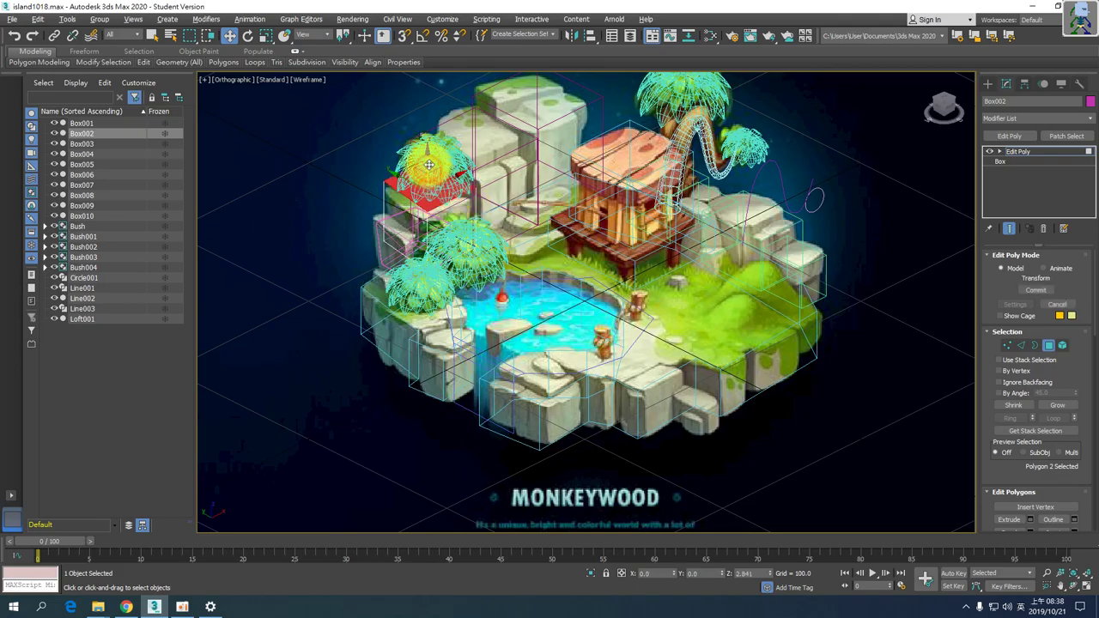
key(F3)
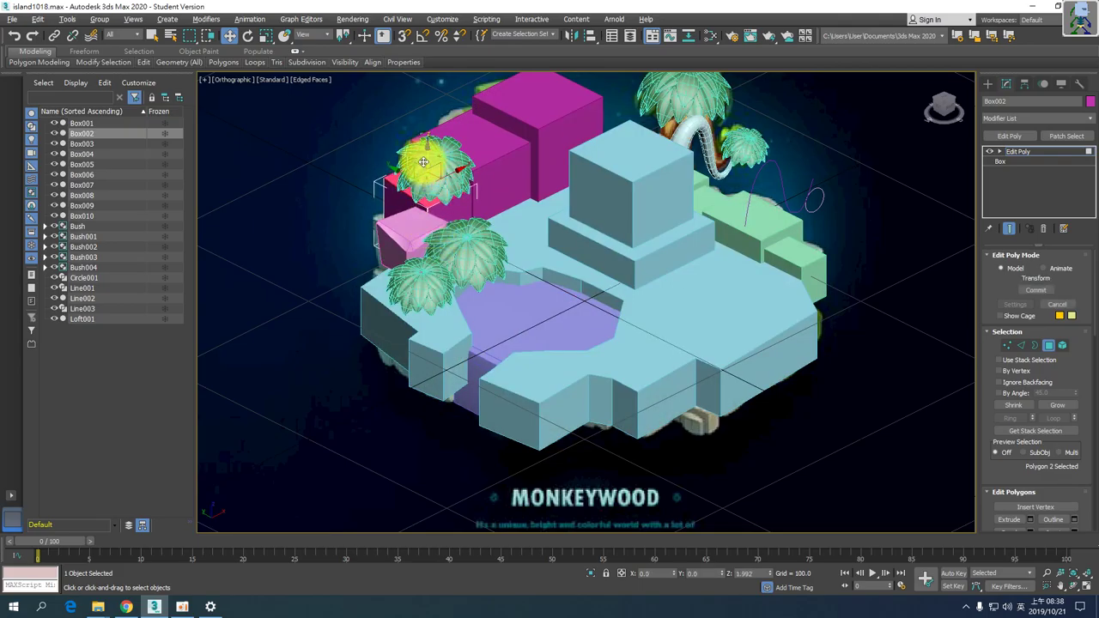
key(F3)
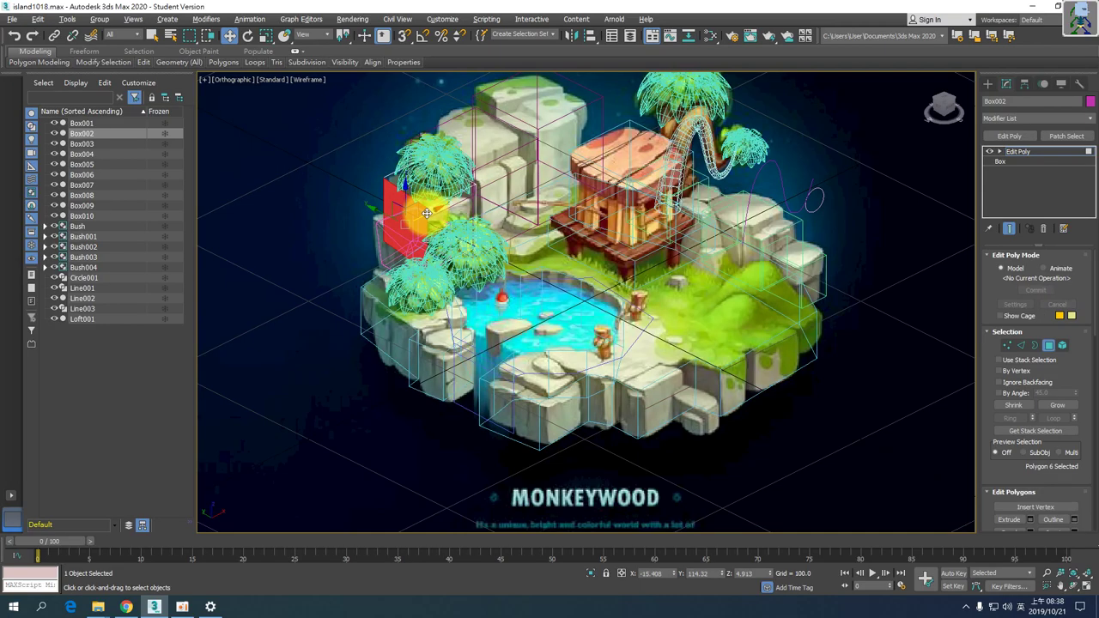
- Move Box002's left side face outward to about X -19.86 and raise its top face to about Z 27.13
drag(417, 220, 423, 213)
key(F3)
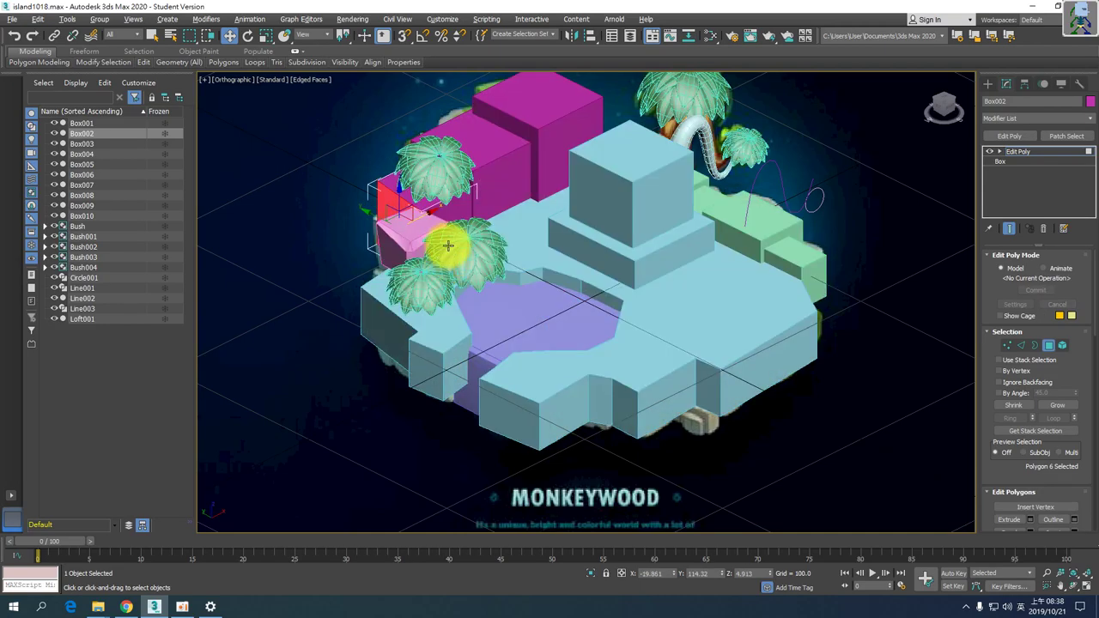
drag(419, 194, 421, 167)
key(F3)
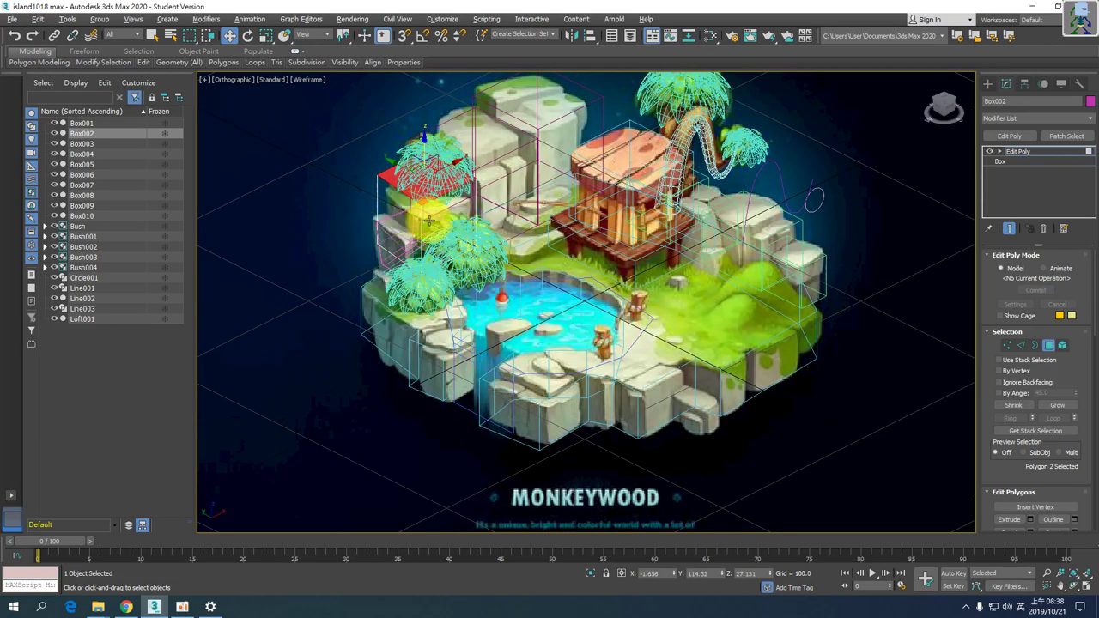
- Pull Box002's far-left vertical edge back inward along X to about -12.42 and compare it in shaded display
click(1021, 344)
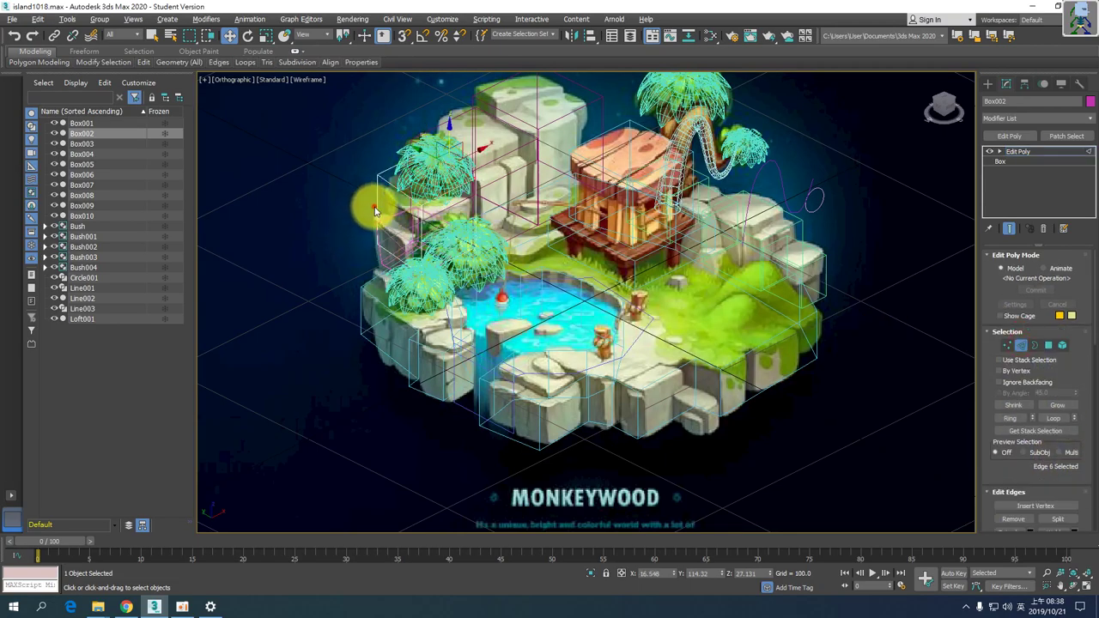
double_click(420, 221)
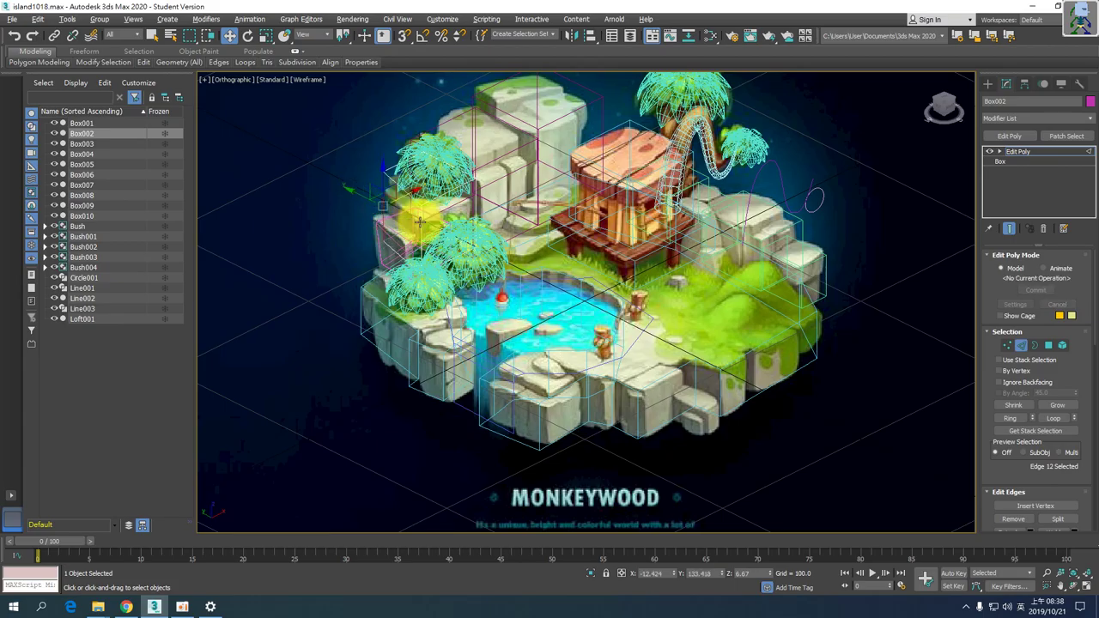
key(F3)
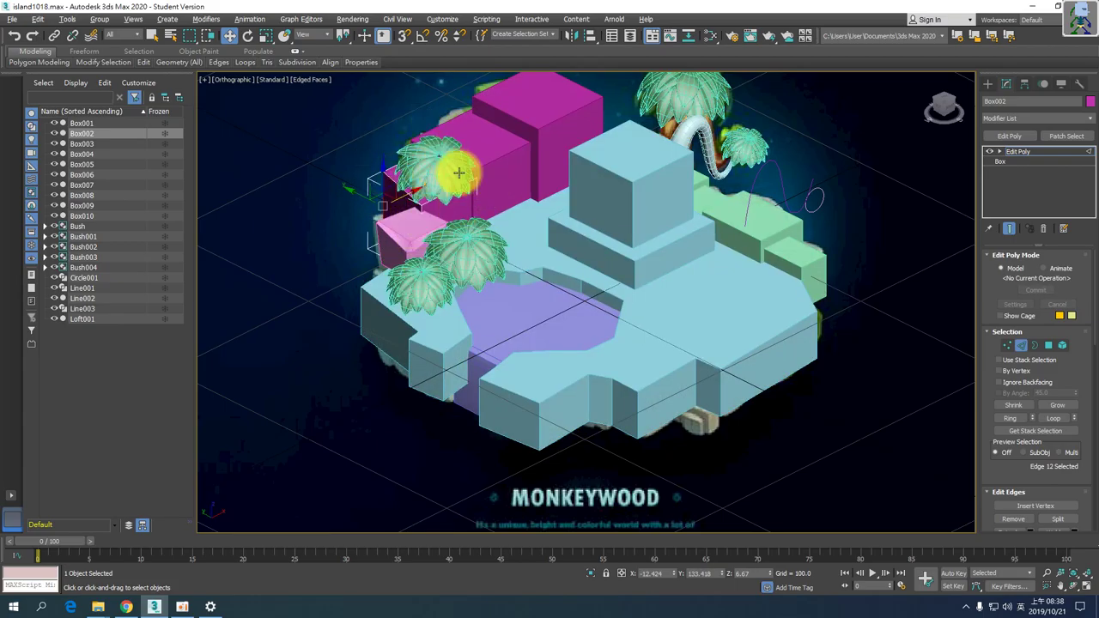
key(F3)
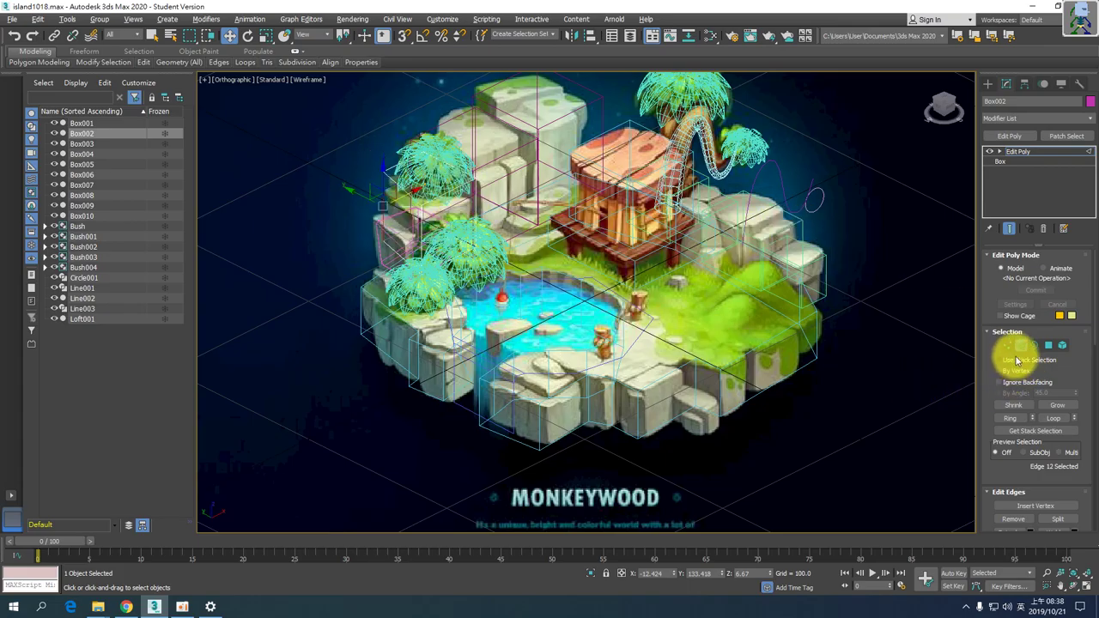
- Isolate Box002 in the orthographic viewport without the background image and orient the view toward its left side
click(402, 200)
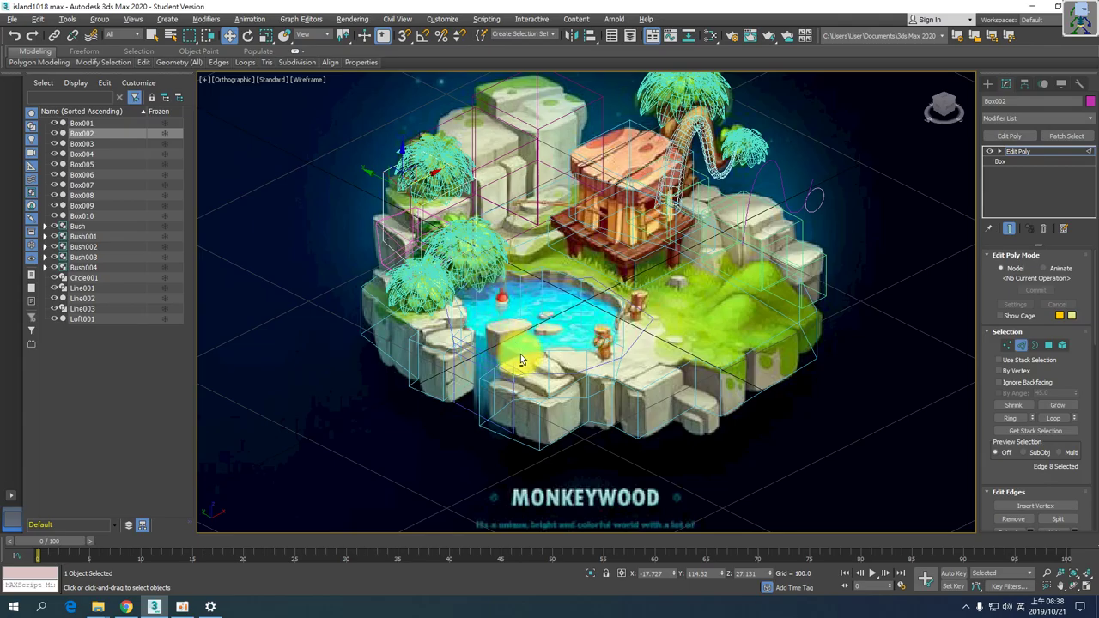
click(1017, 419)
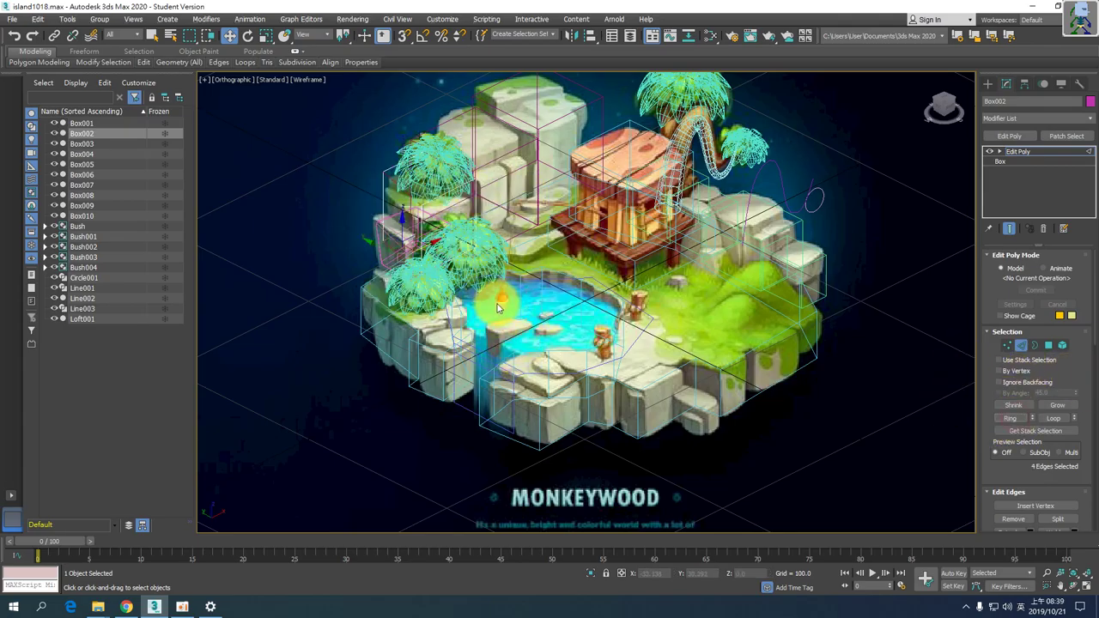
key(alt+w)
key(alt+w)
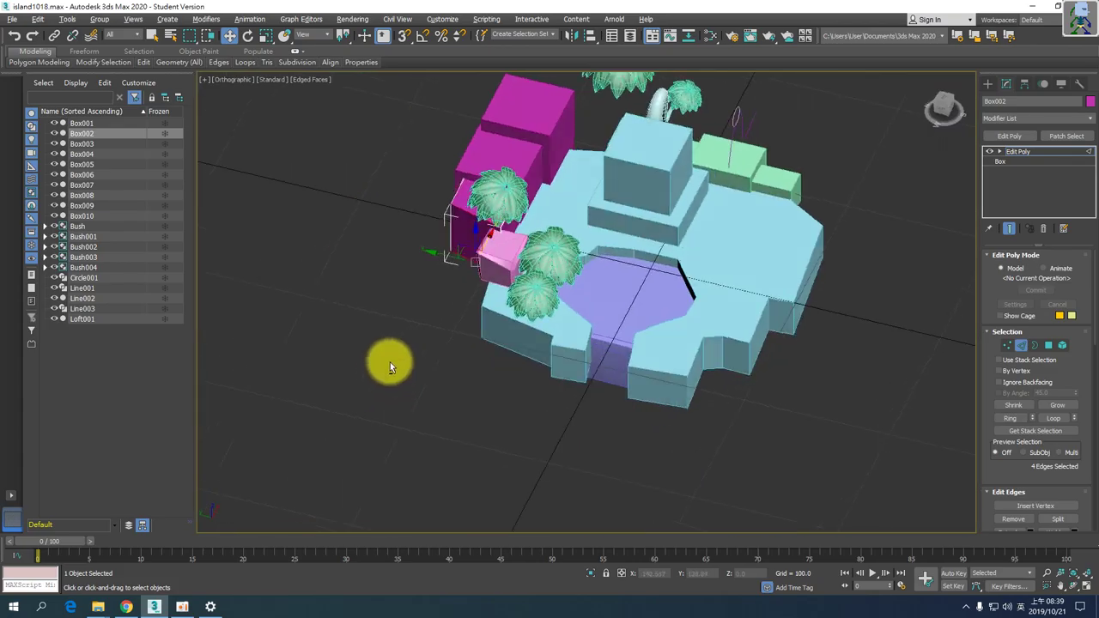
click(591, 572)
alt+middle_drag(556, 347, 609, 335)
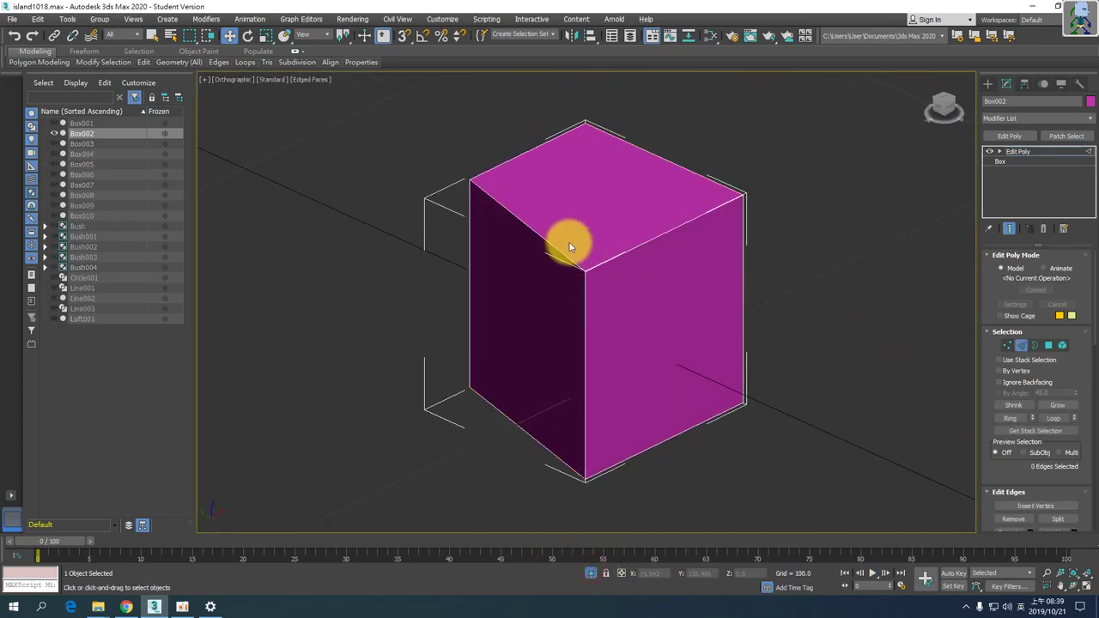
- Select the ring of four edges running along the top of Box002's left face and connect them with a new edge loop
click(539, 236)
click(1010, 419)
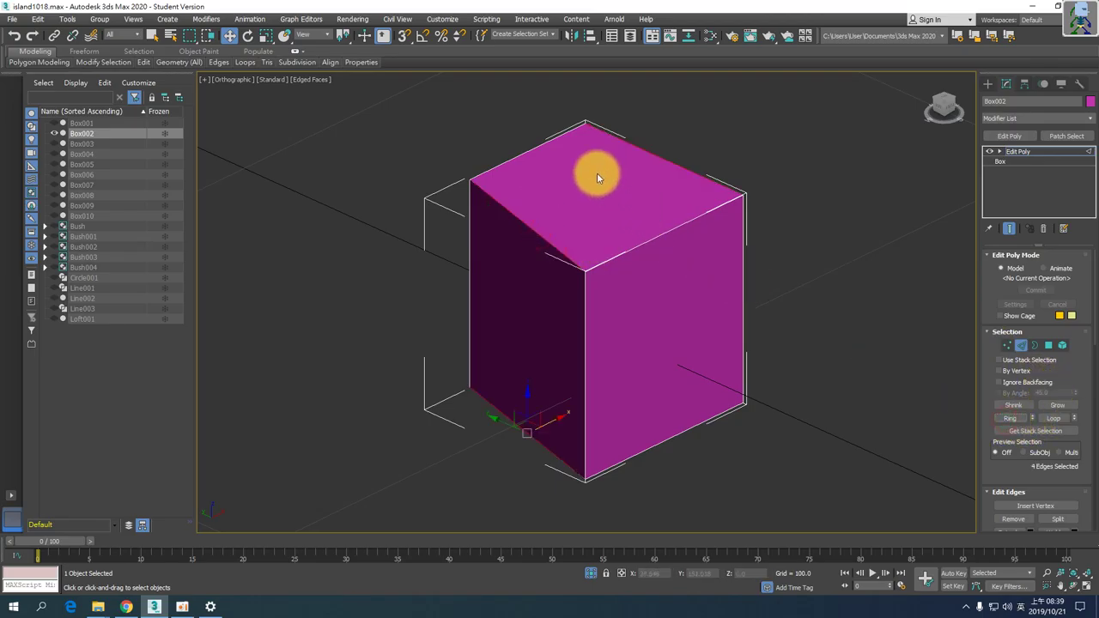
alt+middle_drag(463, 386, 604, 427)
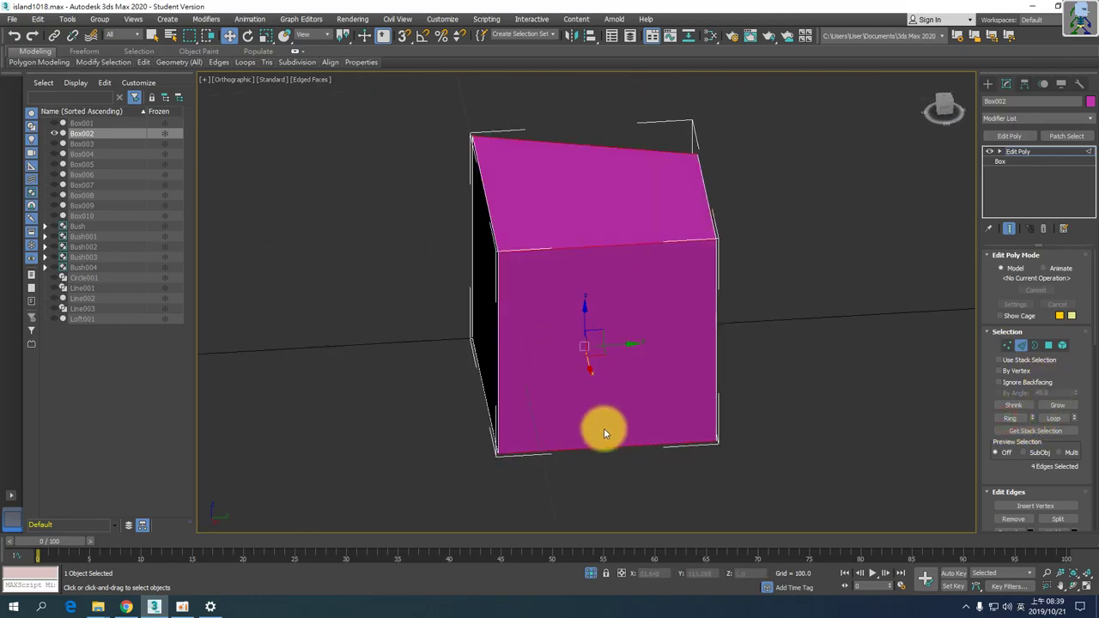
alt+middle_drag(565, 392, 687, 369)
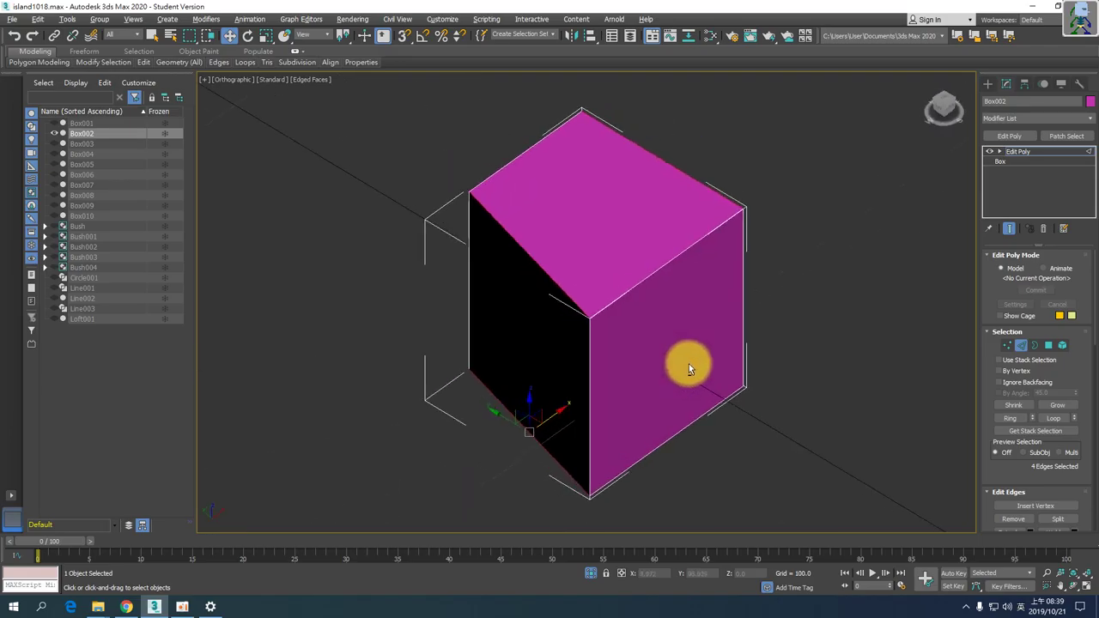
scroll(1011, 503, down, 3)
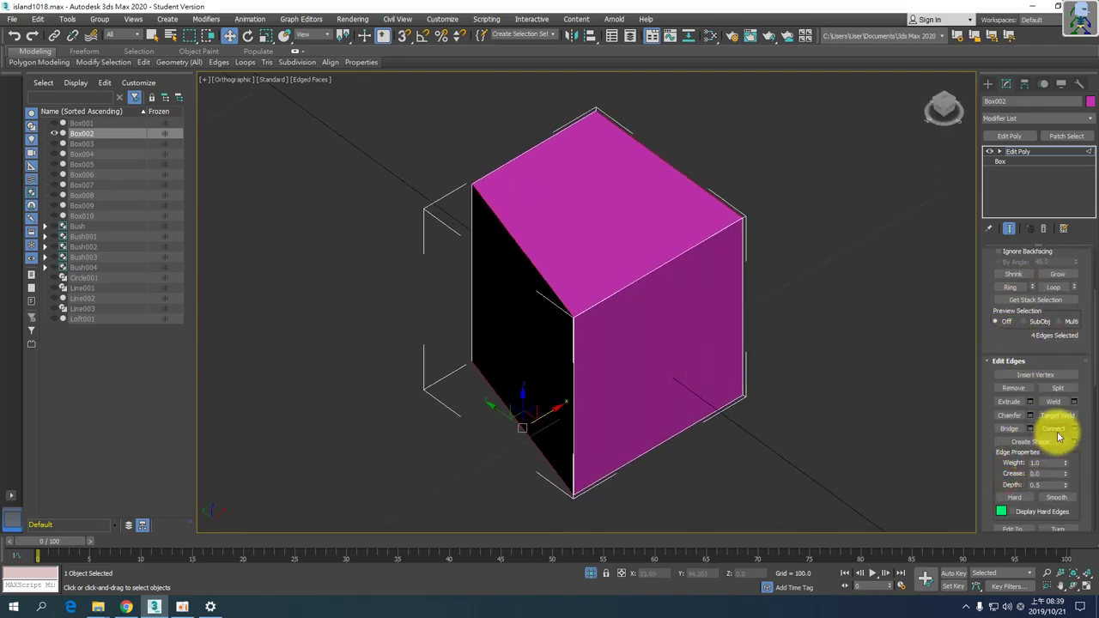
click(1054, 429)
alt+middle_drag(720, 370, 655, 343)
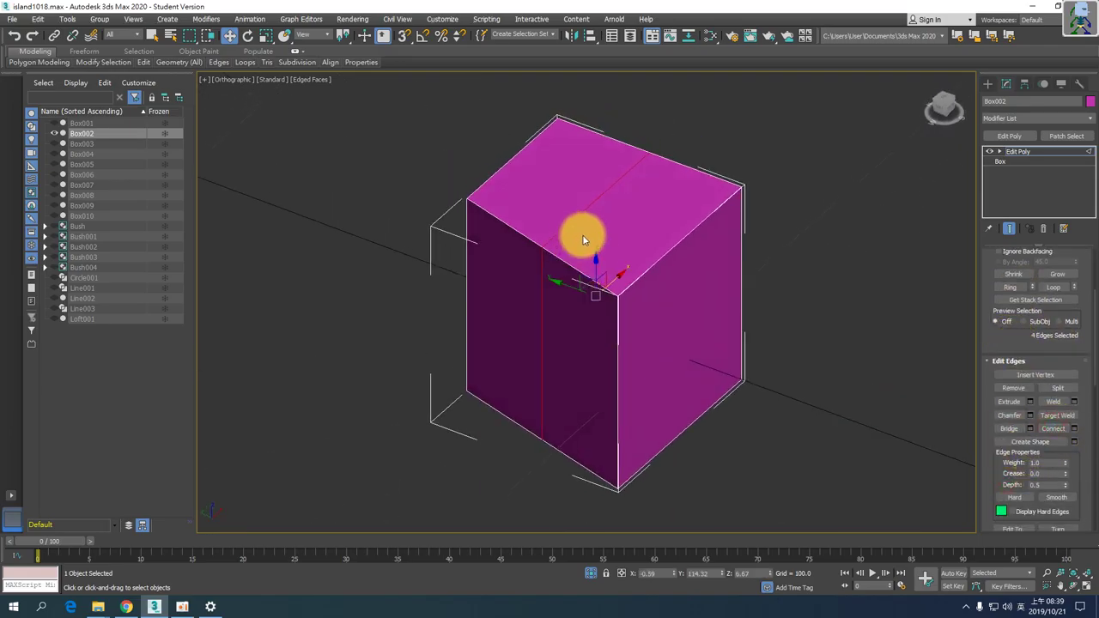
- In the background-image view, move the new vertical edge on Box002's left face outward along X to about -20.94
key(alt+w)
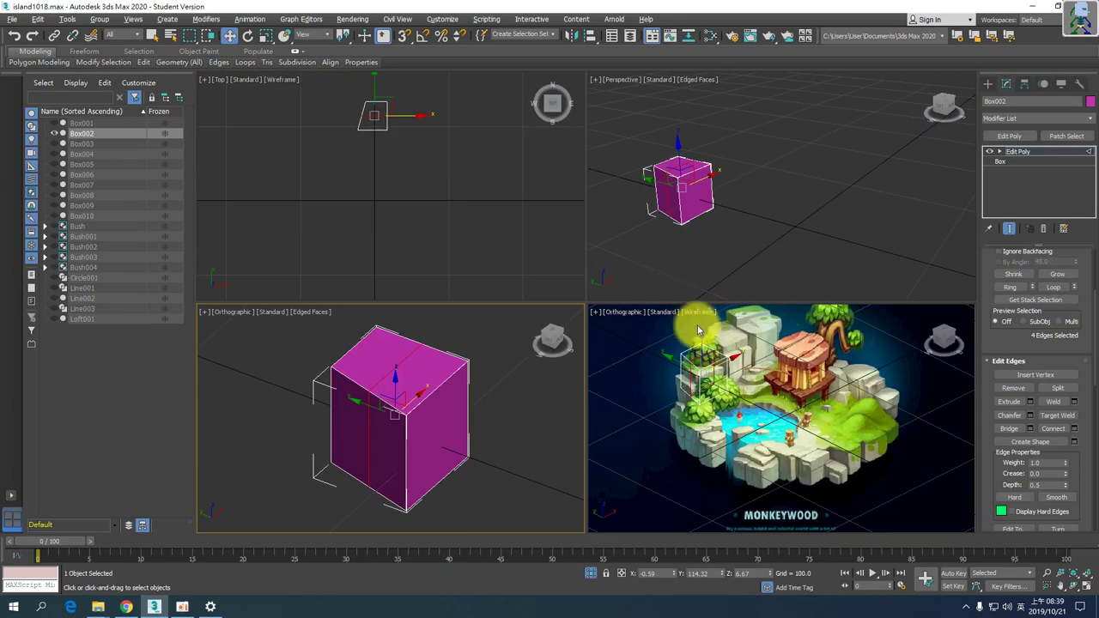
key(alt+w)
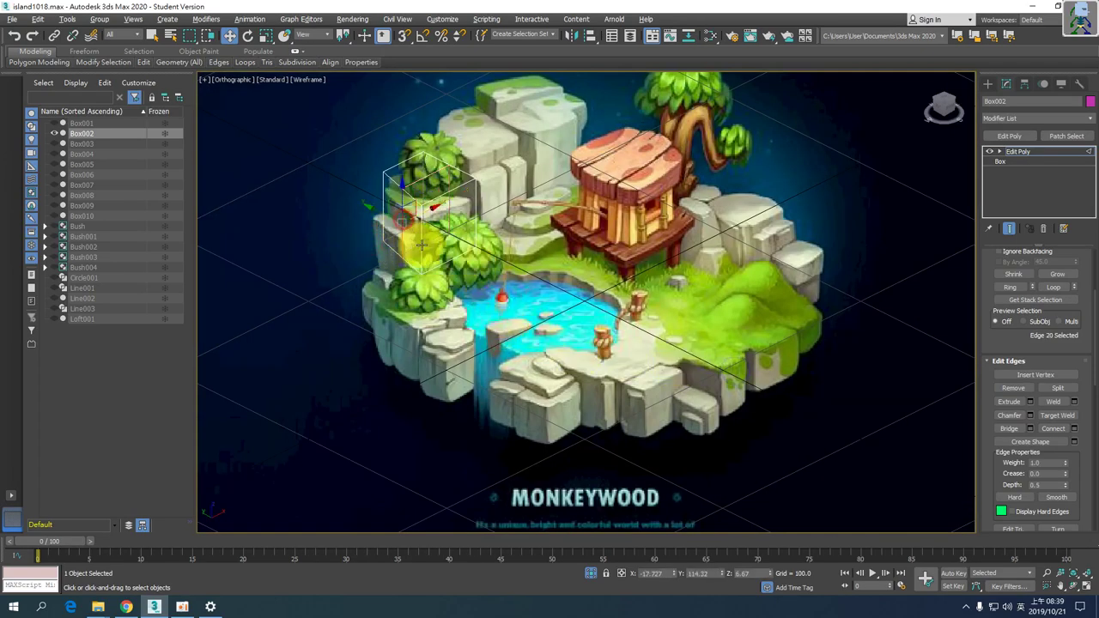
click(425, 209)
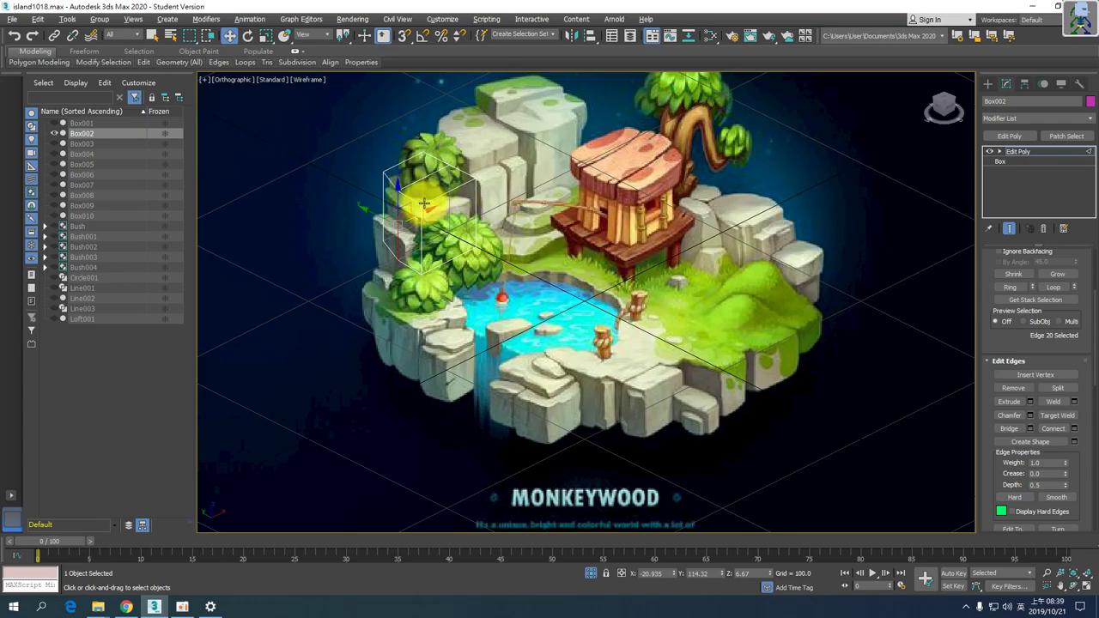
- Orient the shaded orthographic view toward Box002's back and move its back polygon inward along Y
key(alt+w)
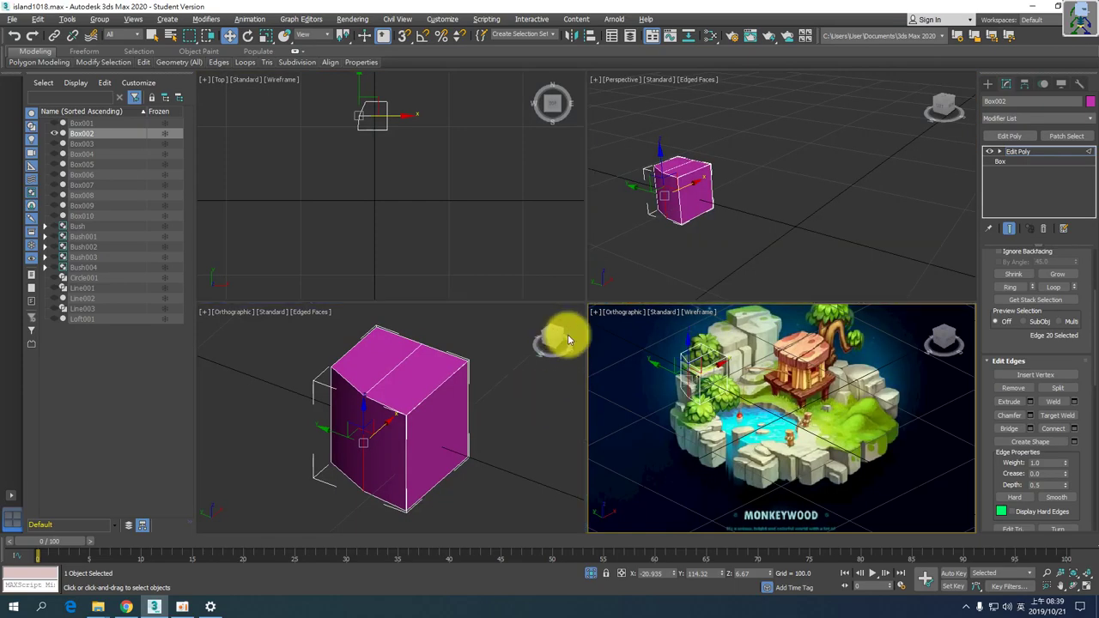
right_click(718, 369)
alt+middle_drag(449, 375, 524, 411)
click(1000, 152)
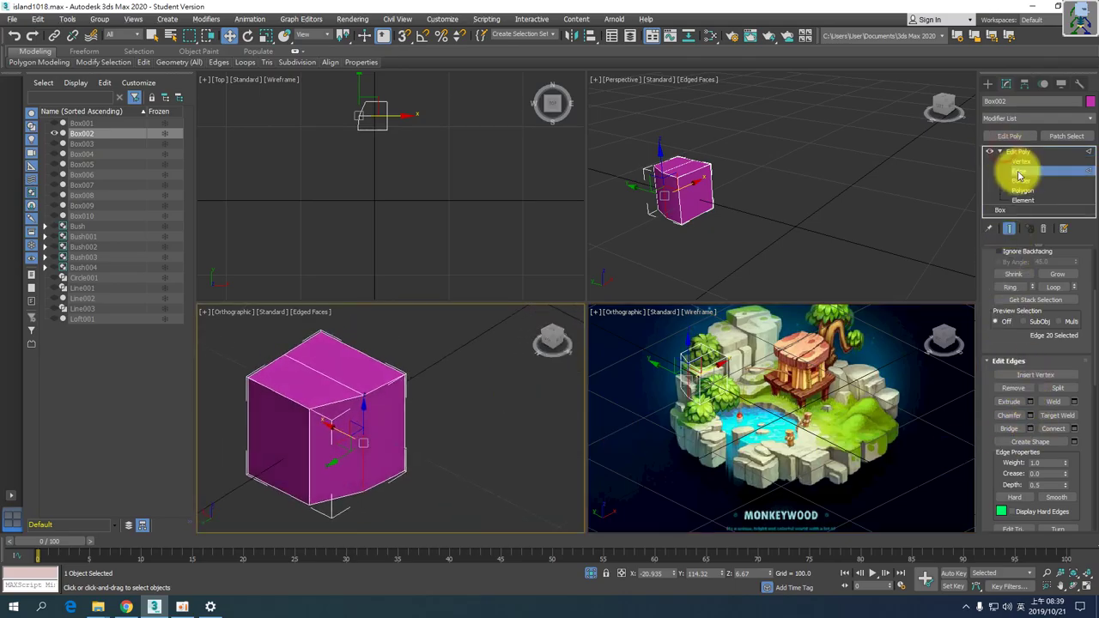
click(1022, 190)
click(315, 452)
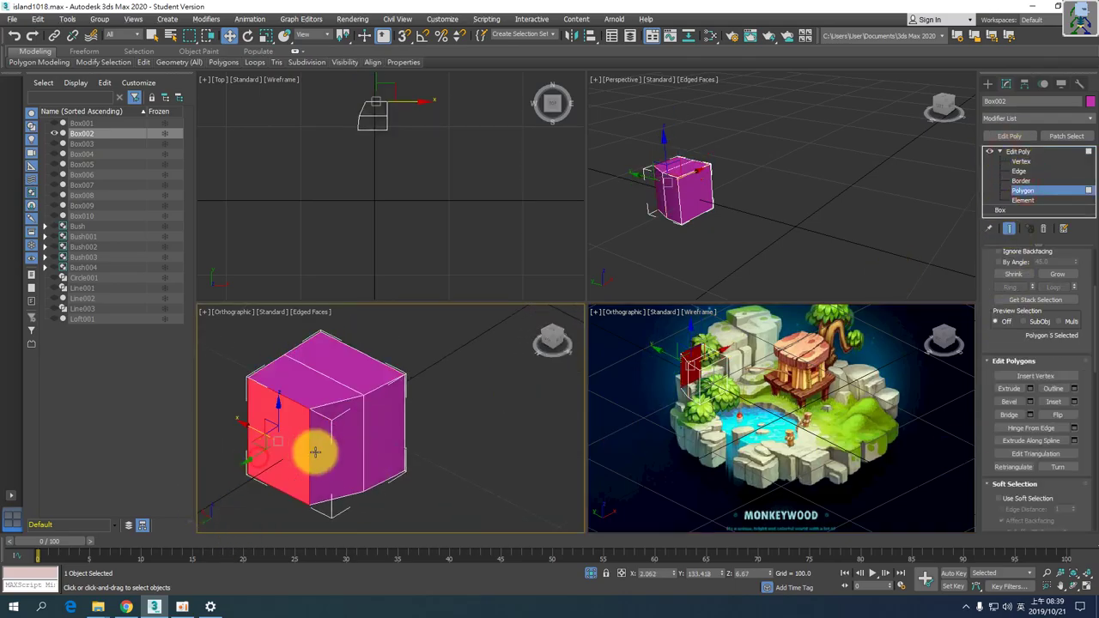
drag(315, 452, 259, 452)
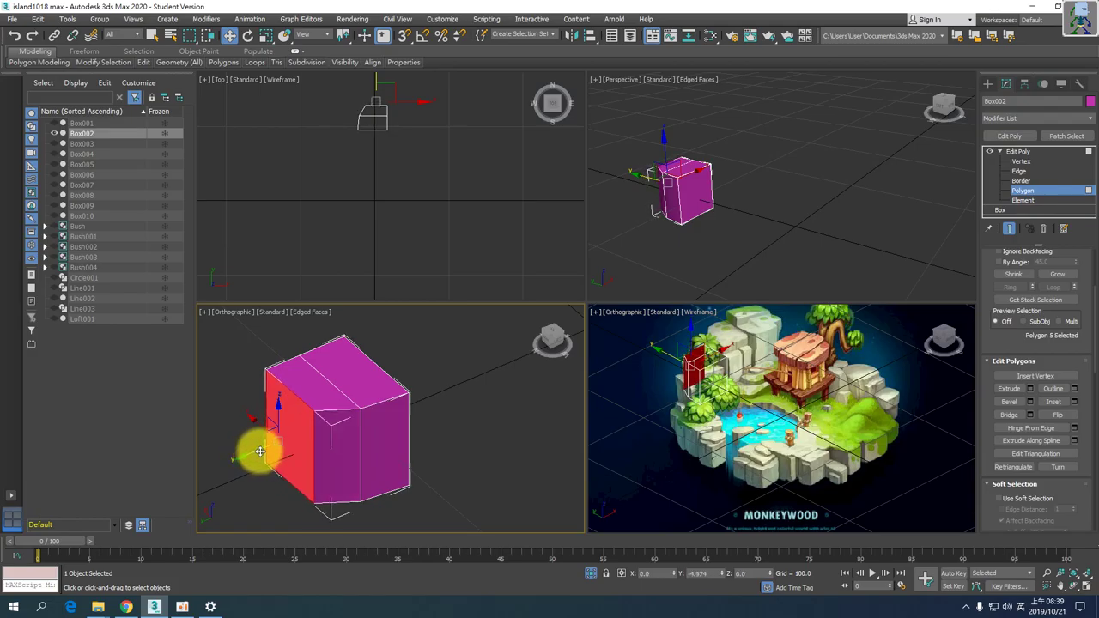
- Compare Box002 in shaded display over the background image, then exit isolation to show the whole scene with nothing selected
click(650, 441)
key(alt+w)
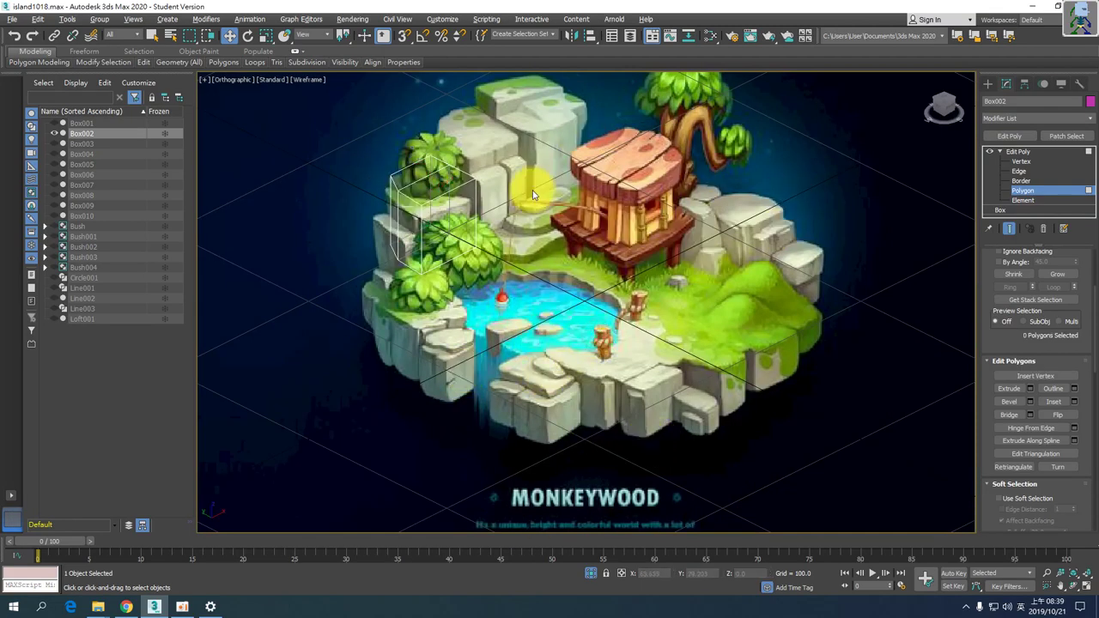
click(1026, 152)
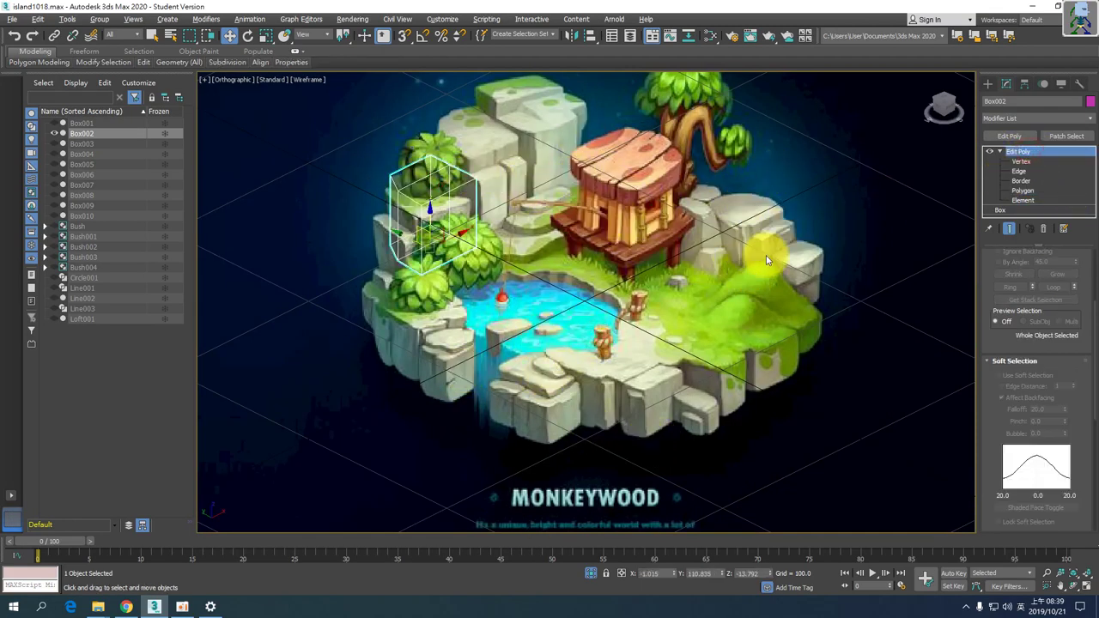
key(F3)
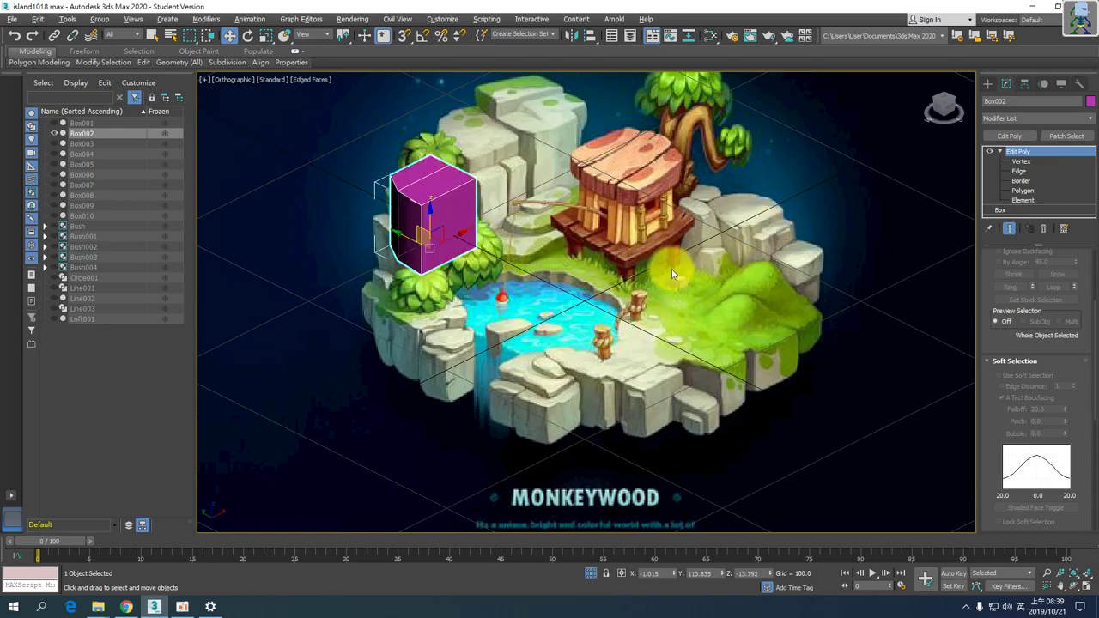
click(590, 573)
click(924, 233)
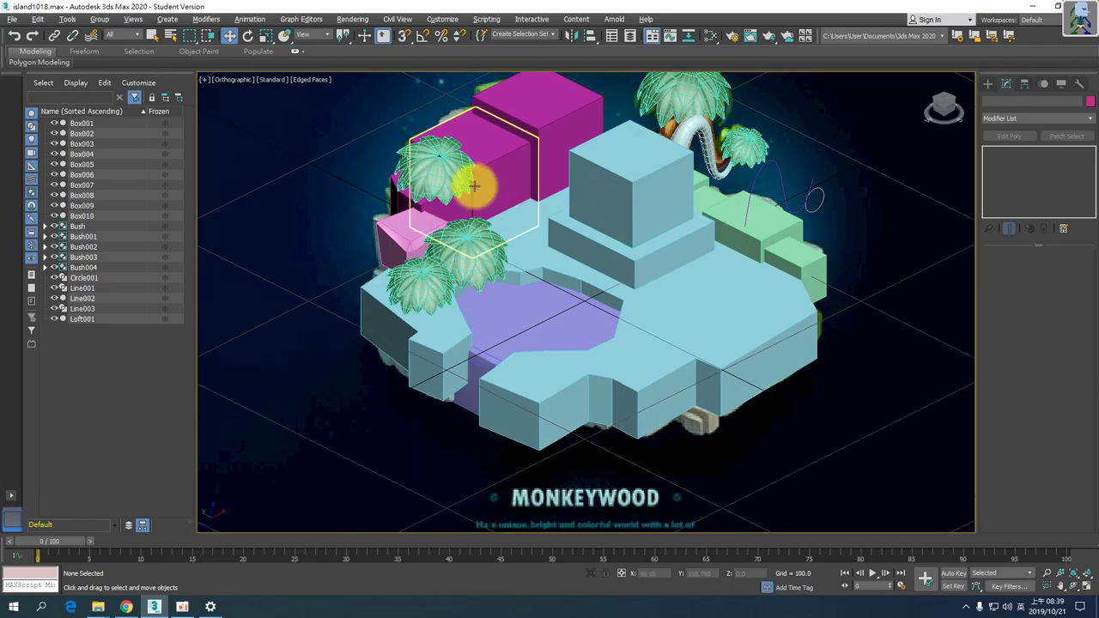
- Switch the background-image view to wireframe, select Box003 and add an Edit Poly modifier at polygon level
key(F4)
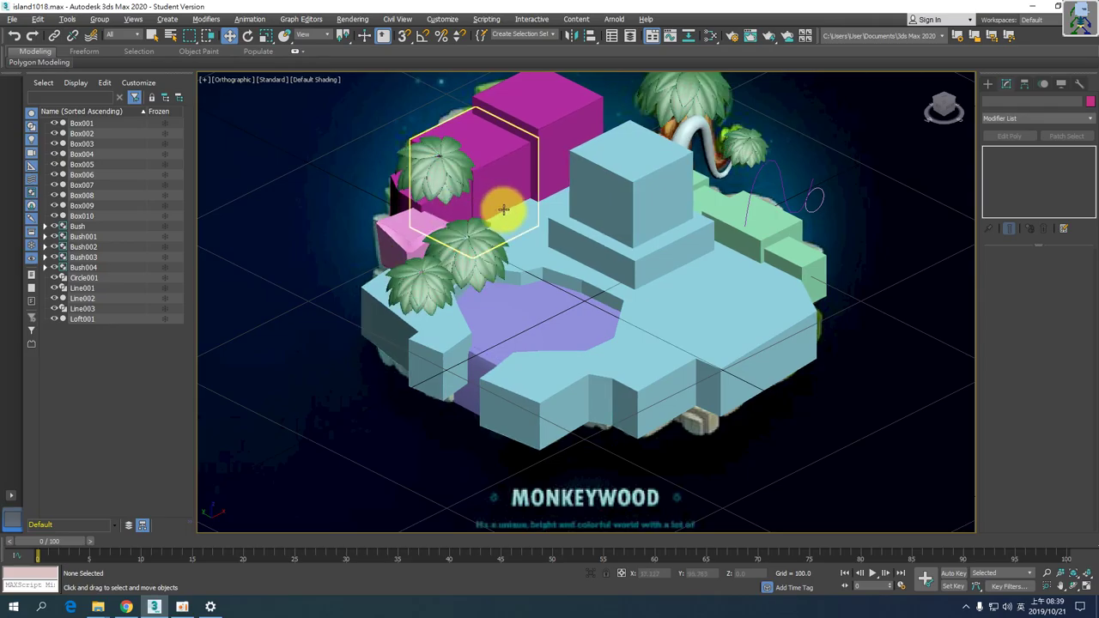
key(F4)
key(F3)
key(F3)
key(F3)
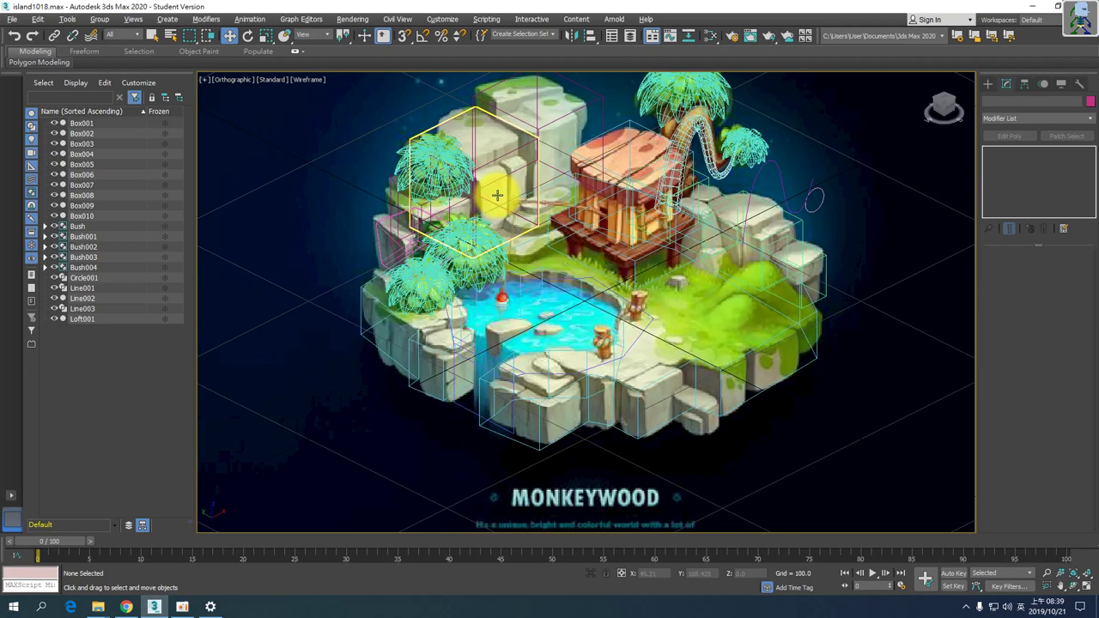
click(499, 159)
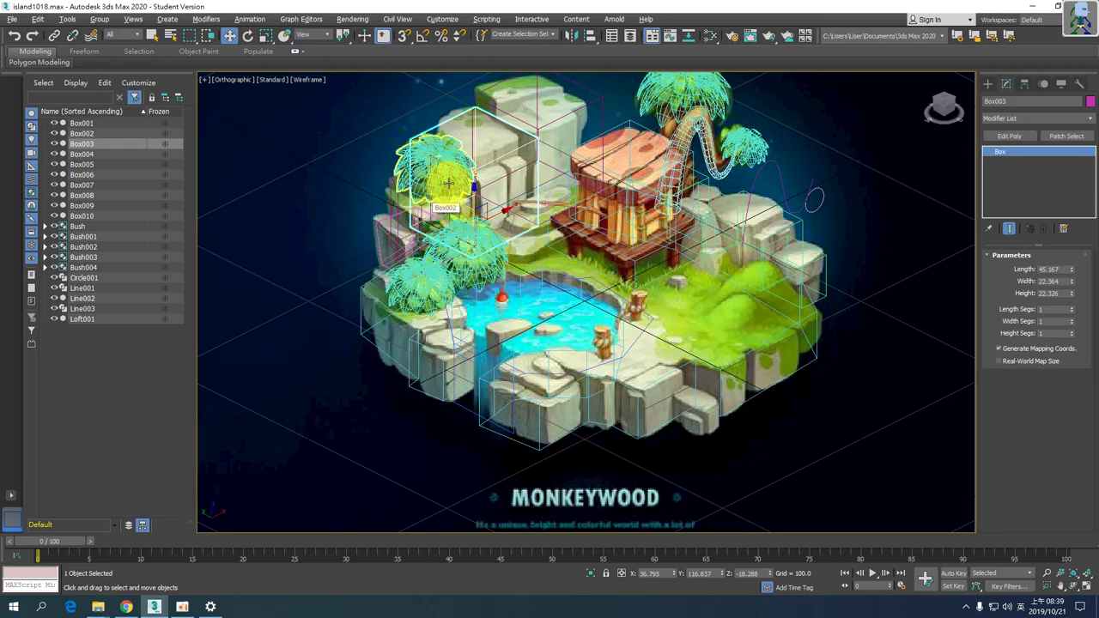
click(1009, 136)
click(1049, 345)
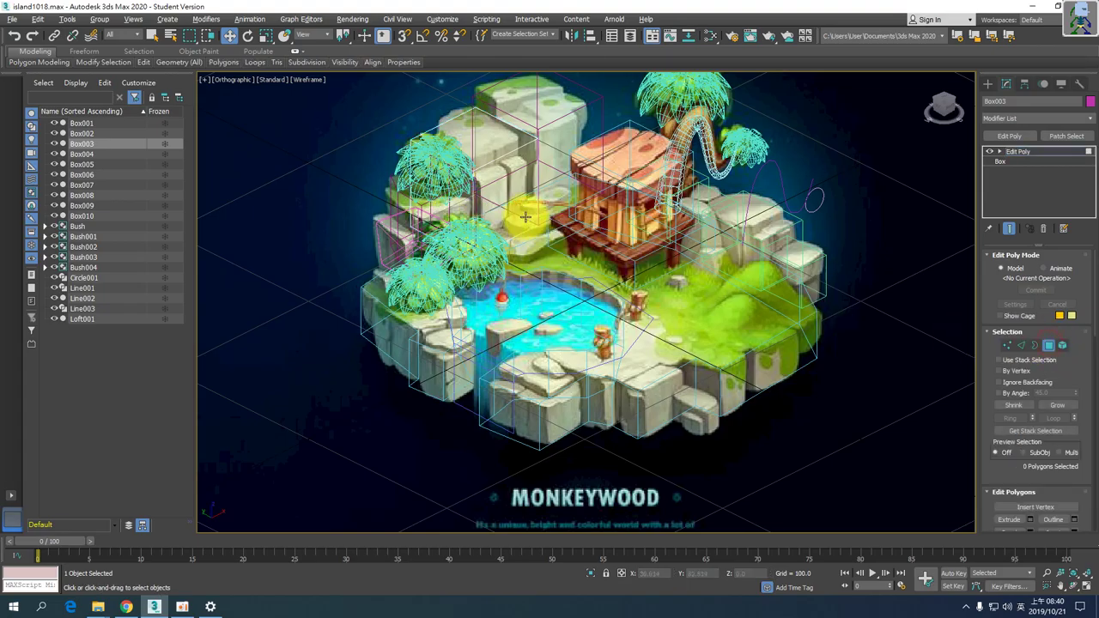
- Move Box003's front polygon inward along Y to about 102.90 to match the rock in the background image
click(485, 189)
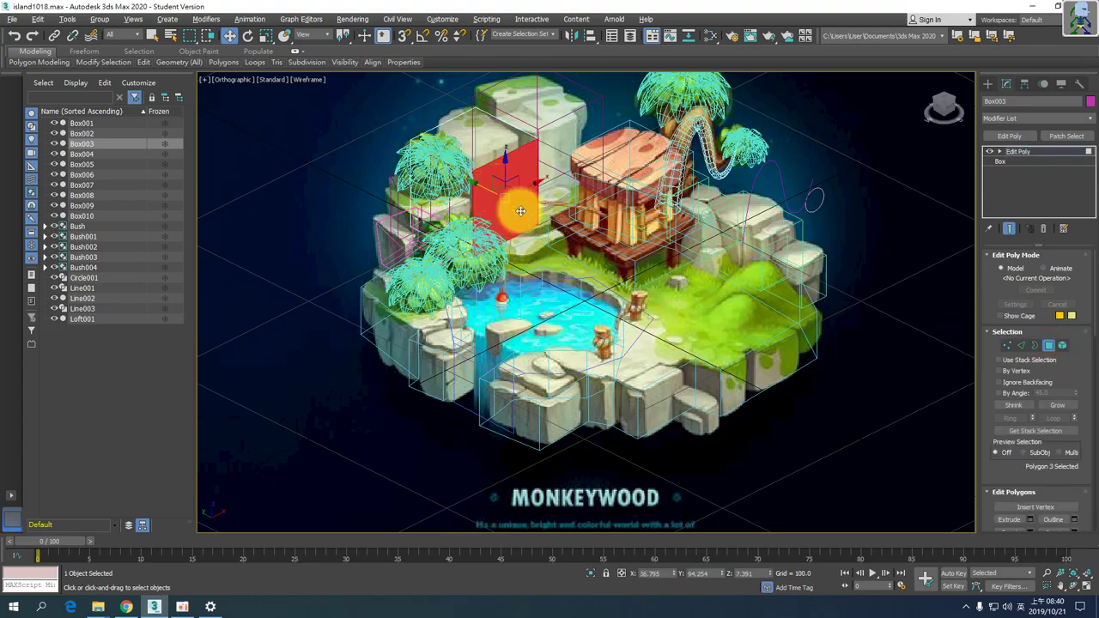
key(F3)
click(782, 170)
key(F3)
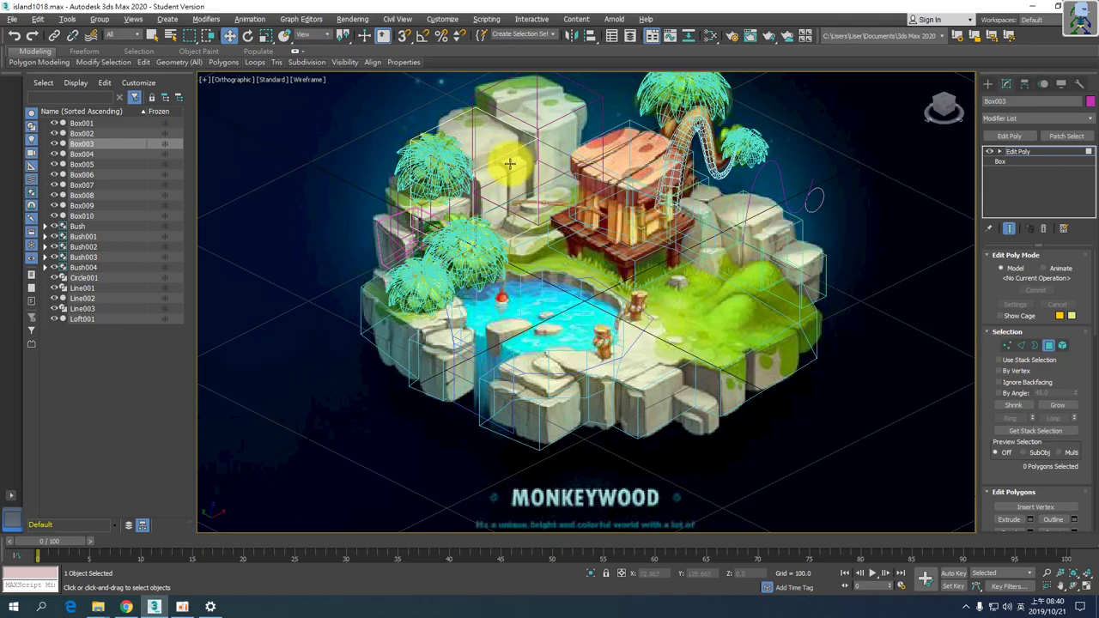
click(486, 187)
drag(487, 187, 475, 188)
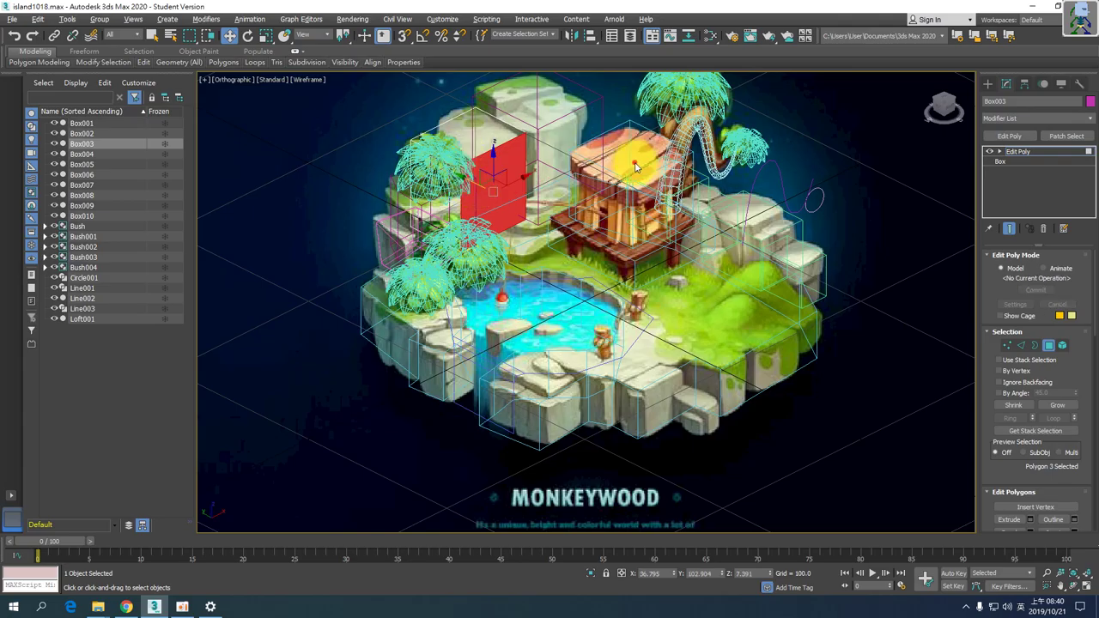
key(Delete)
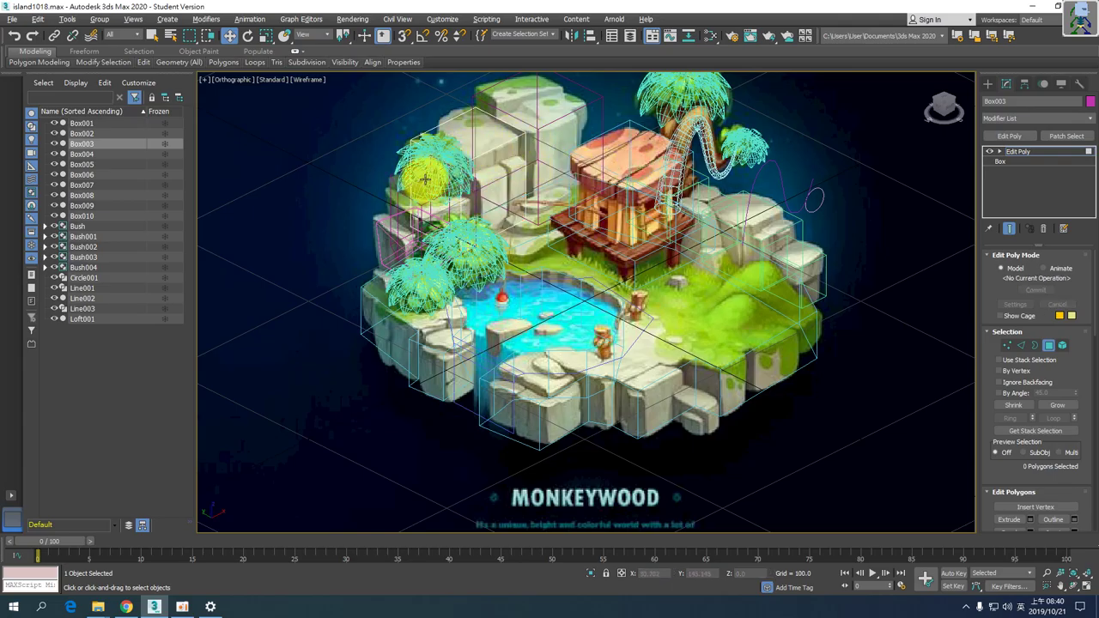
- Move Box003's left polygon inward along X to about 17.05 to fit the reference rock
click(456, 211)
key(F3)
drag(463, 184, 467, 177)
key(F3)
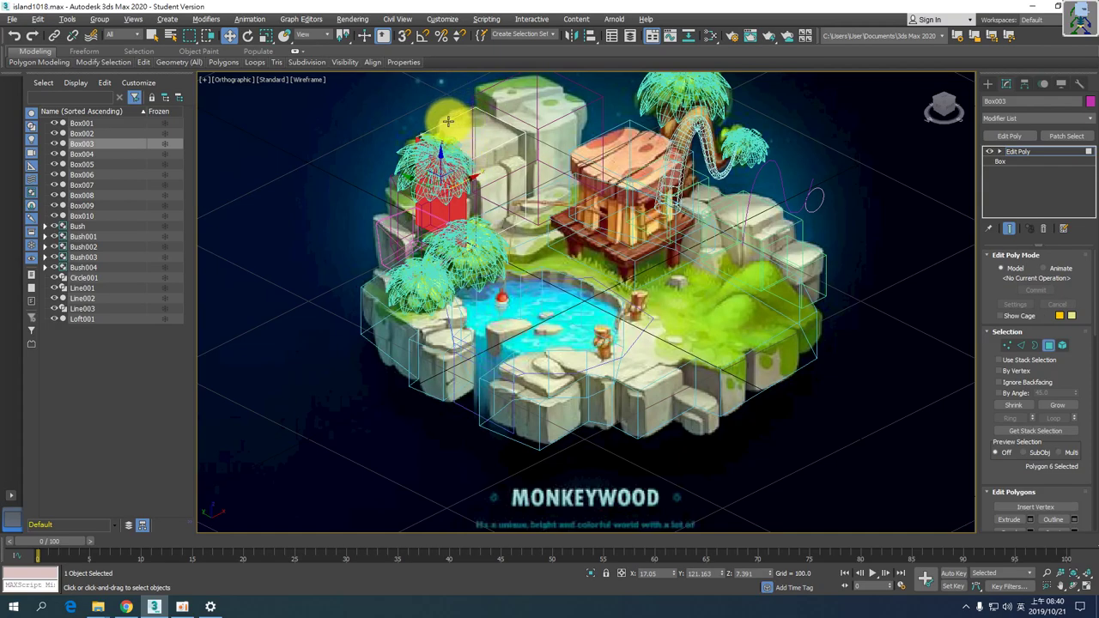
- Pick Box003's back polygon in the shaded view and shift it slightly inward along Y in the background-image view
click(427, 105)
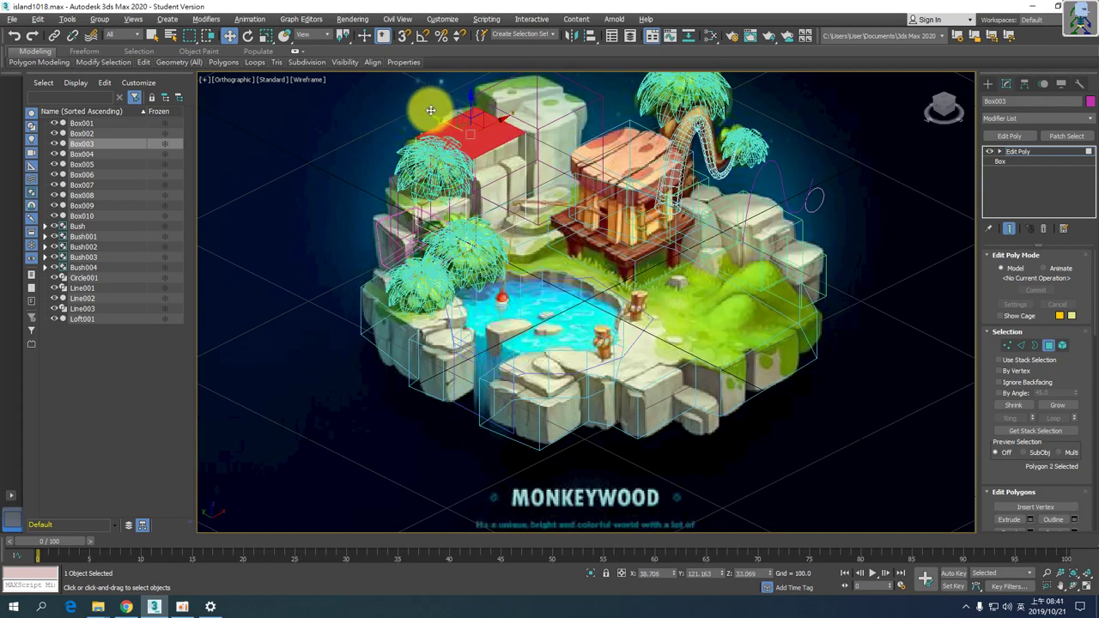
click(448, 127)
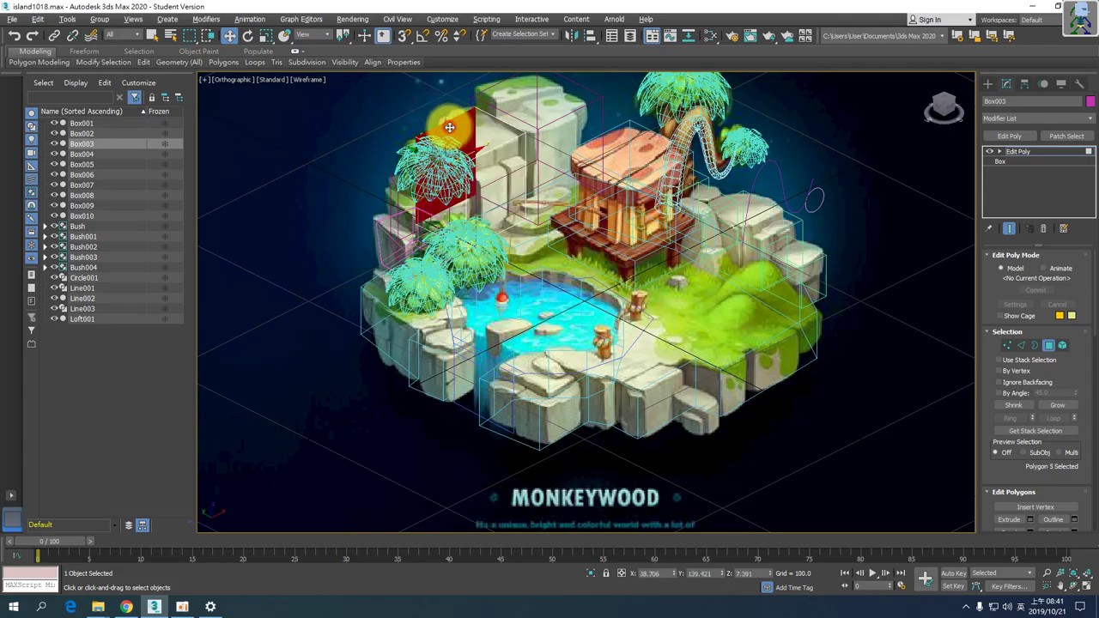
click(438, 94)
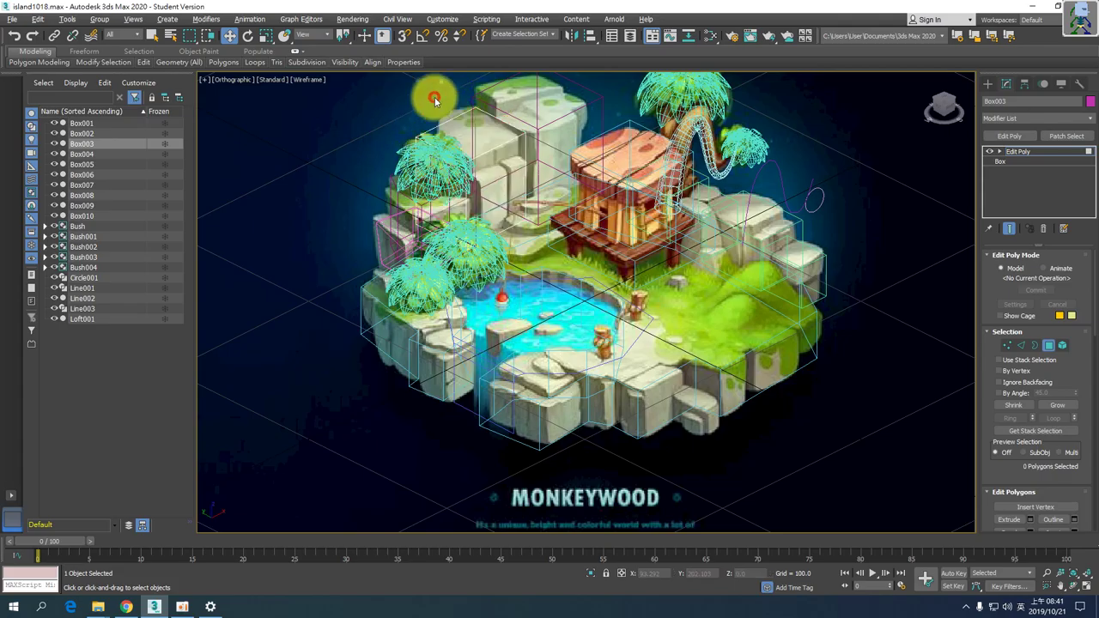
key(alt+w)
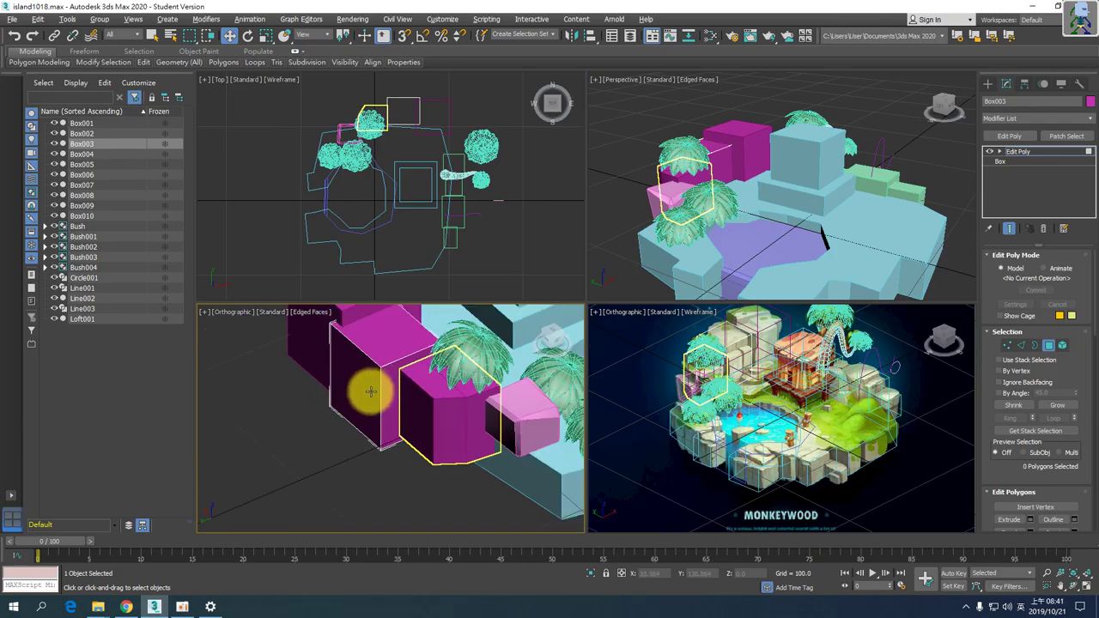
click(375, 351)
right_click(656, 180)
key(alt+w)
key(alt+w)
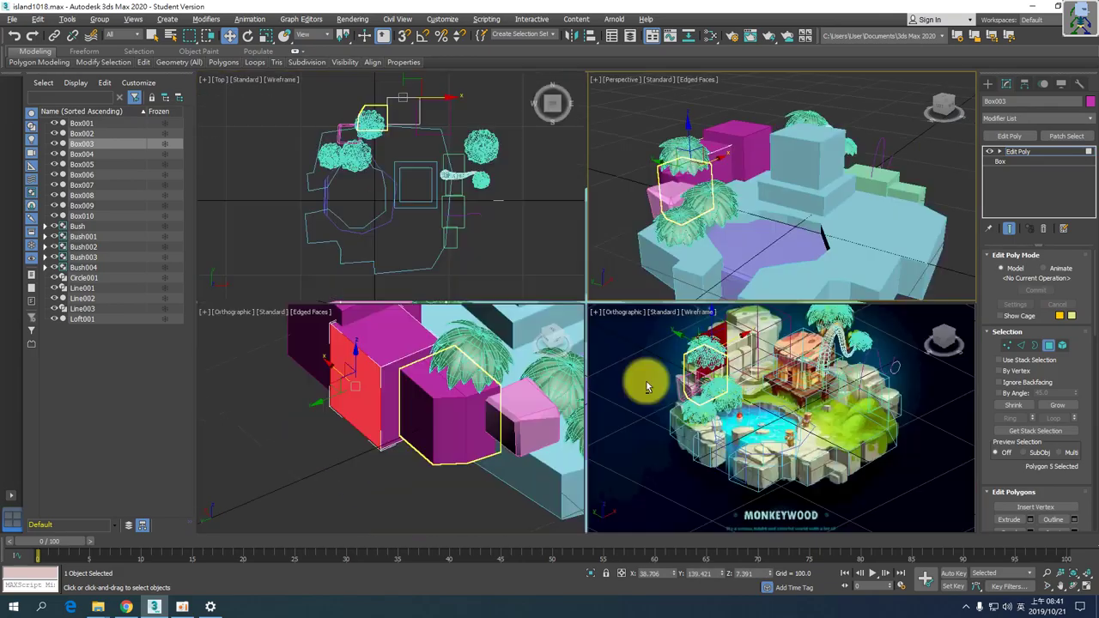
right_click(645, 375)
key(alt+w)
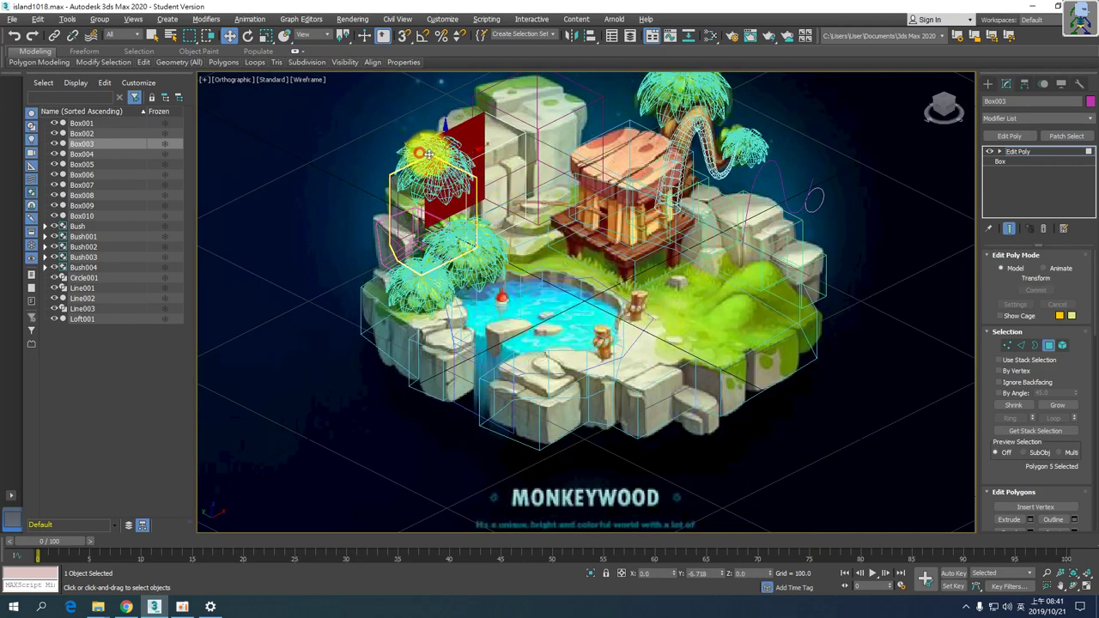
click(445, 109)
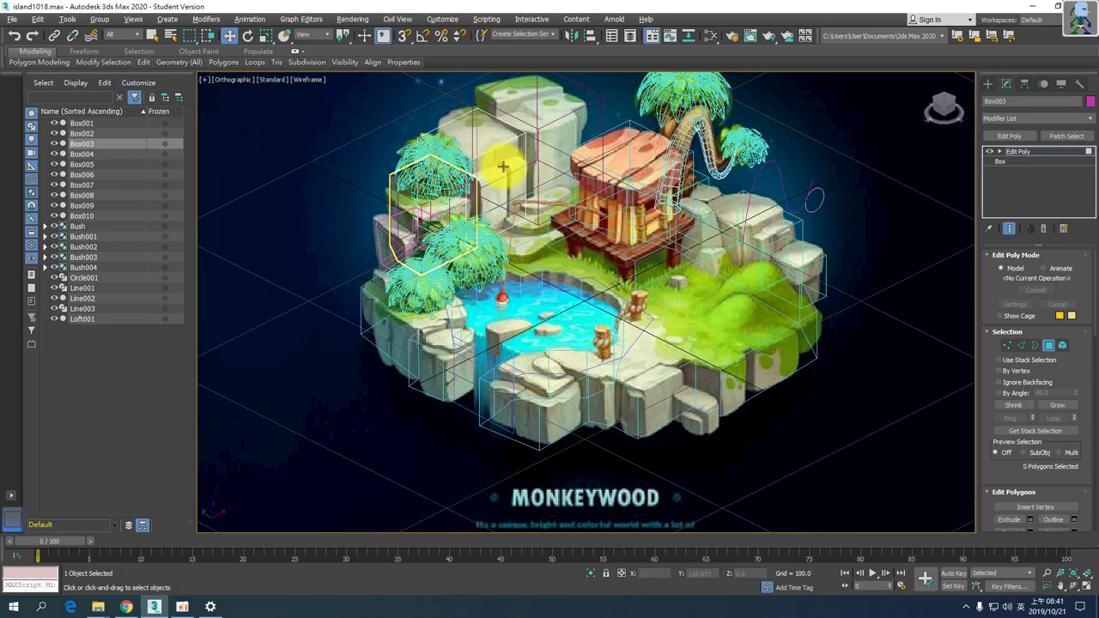
- Reselect Box003's back polygon and move it farther inward along Y to about 134.28
click(435, 156)
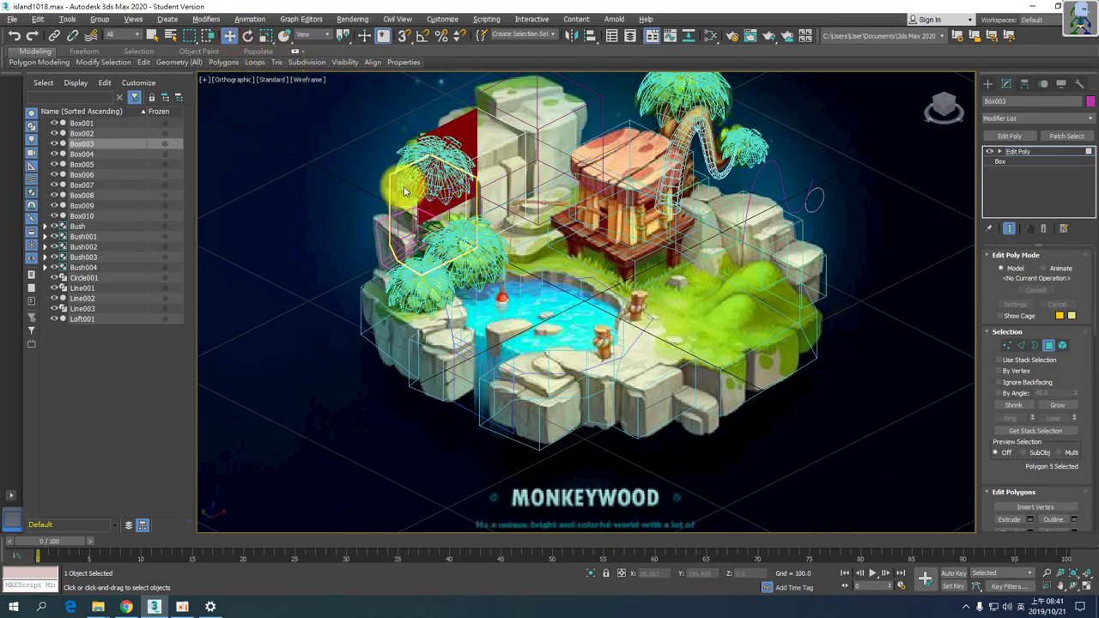
click(389, 157)
key(alt+w)
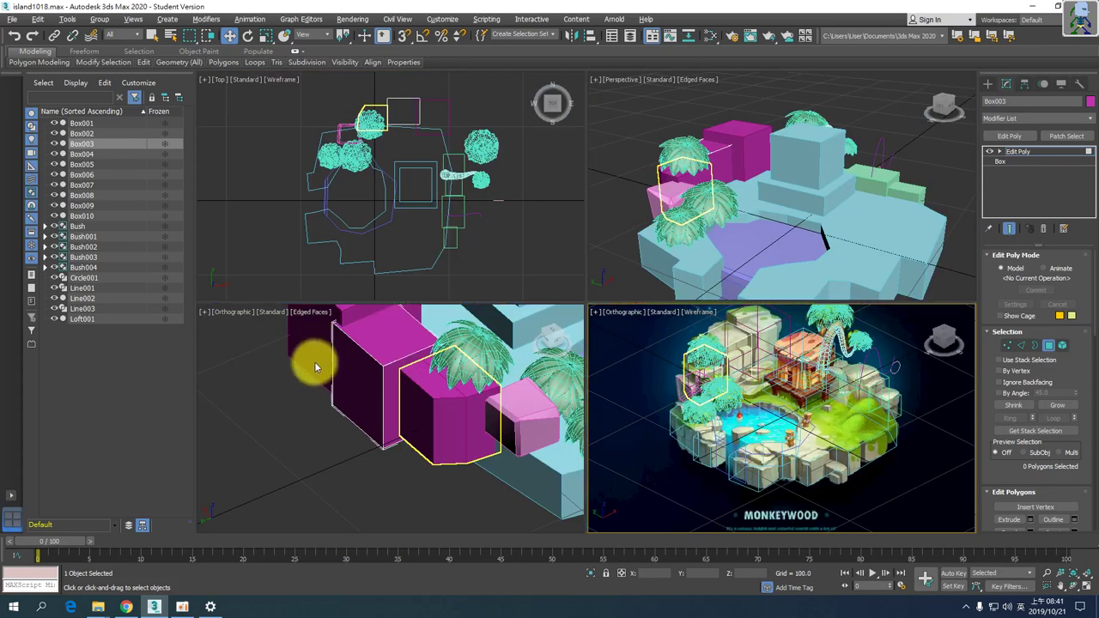
click(363, 380)
click(678, 190)
key(alt+w)
key(alt+w)
middle_click(633, 356)
key(alt+w)
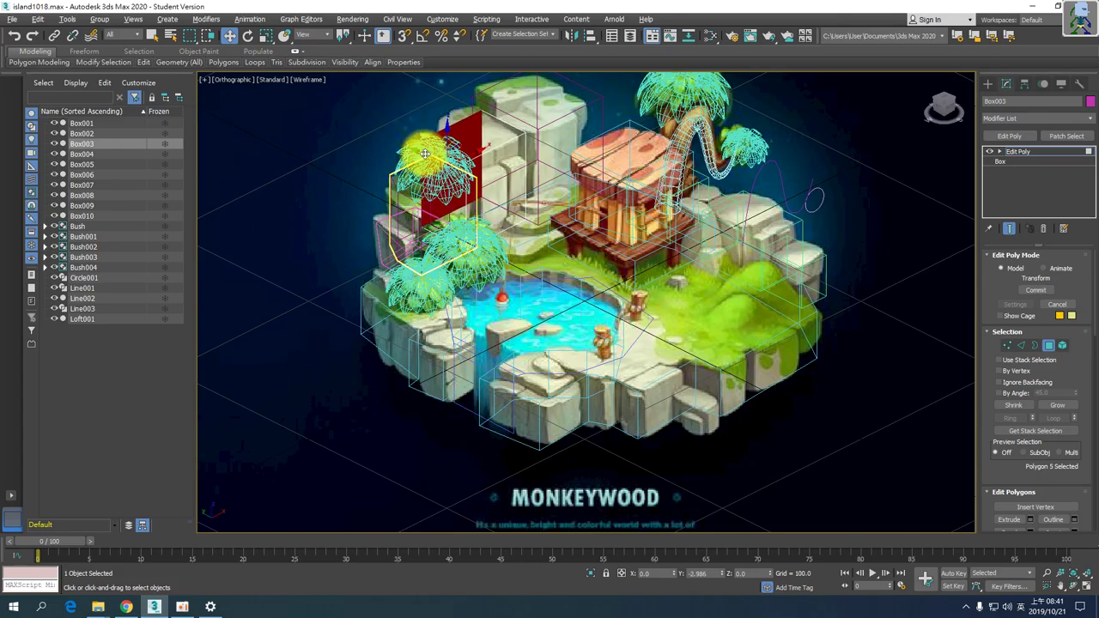
key(alt+w)
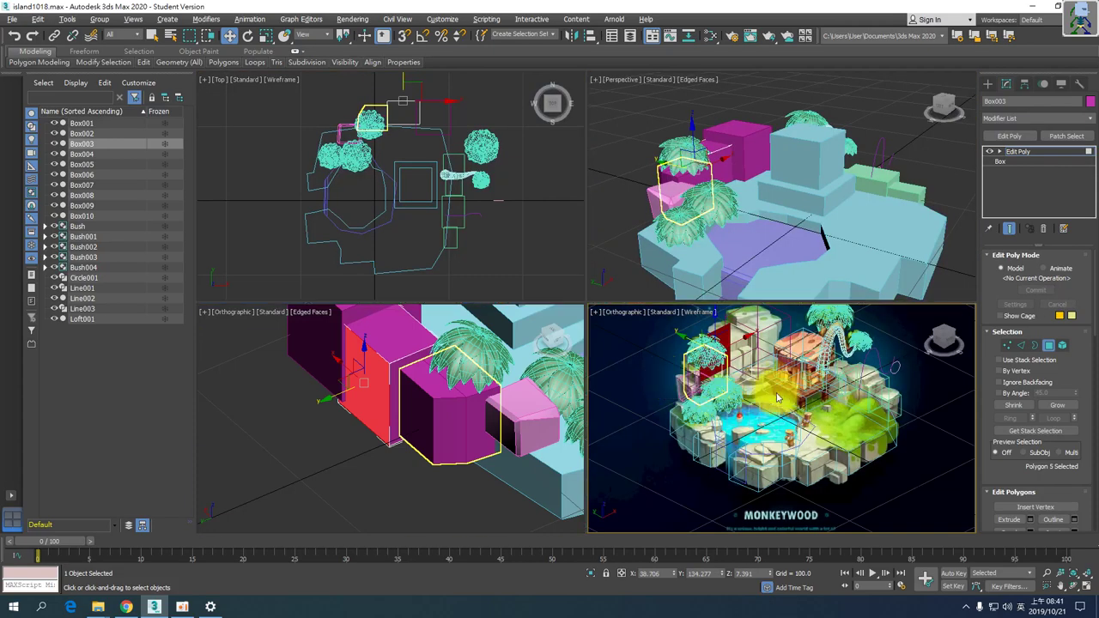
key(alt+w)
key(alt+w)
key(alt+w)
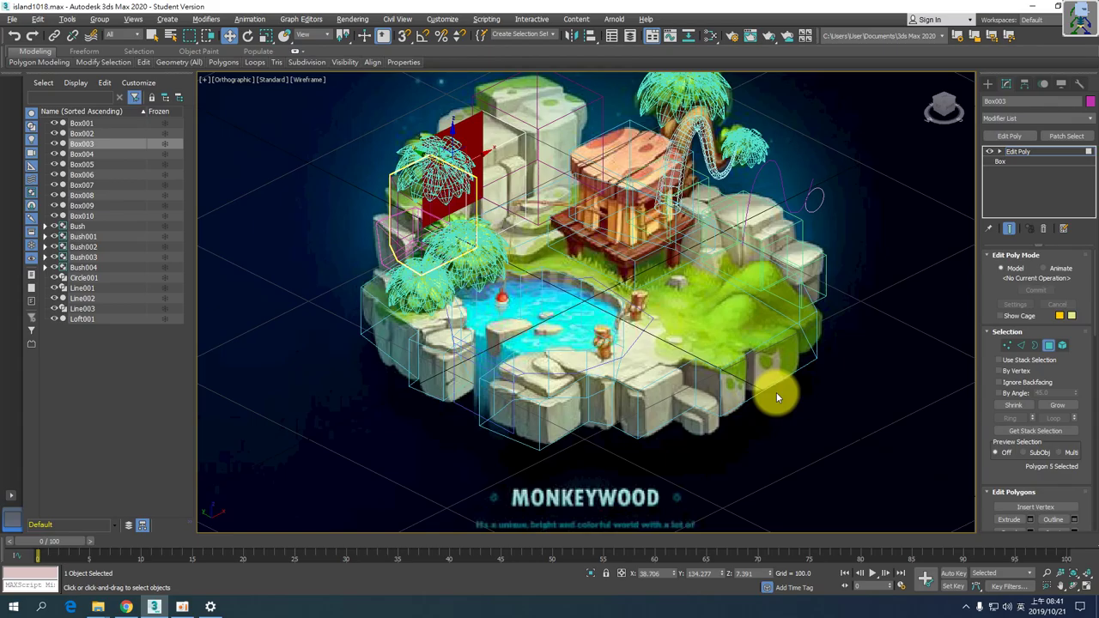
key(alt+w)
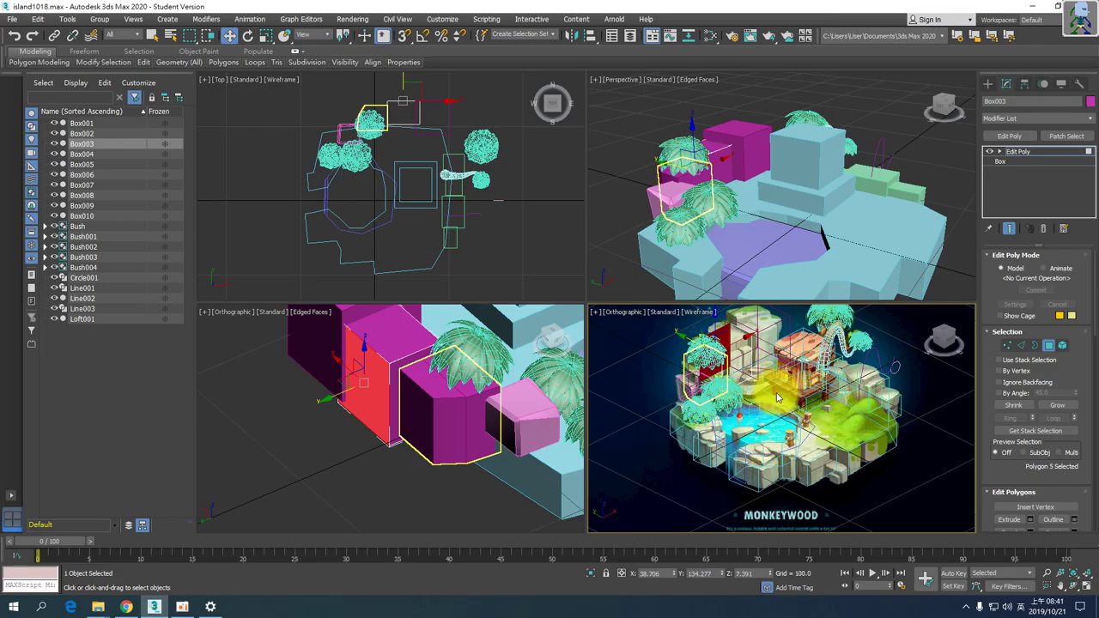
key(alt+w)
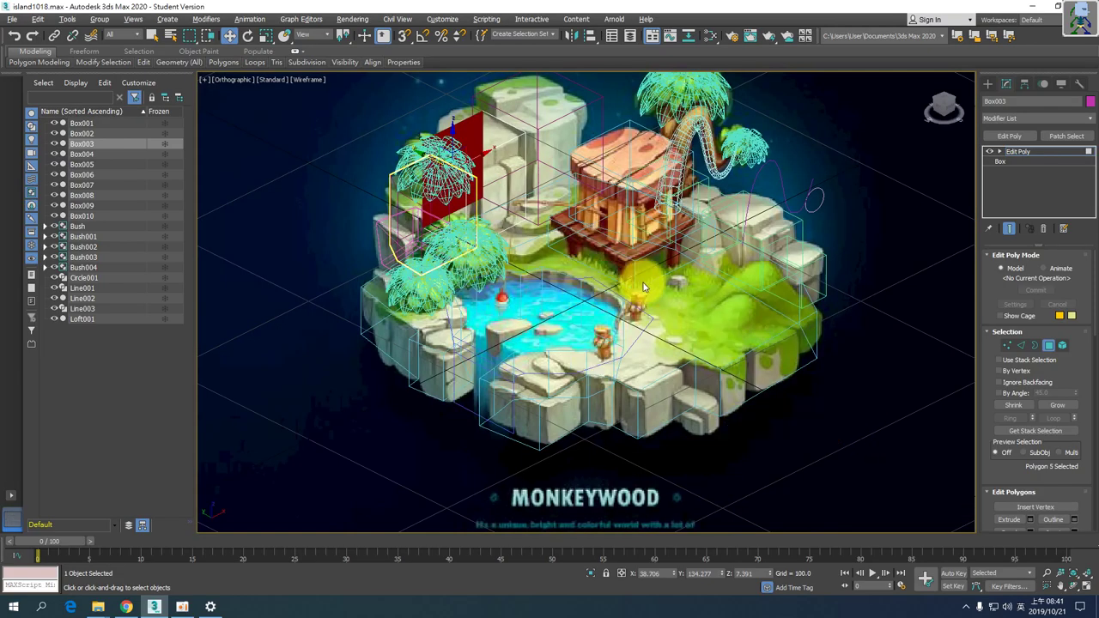
- Try to connect a ring of Box003's edges to subdivide it, then undo the connection
click(511, 103)
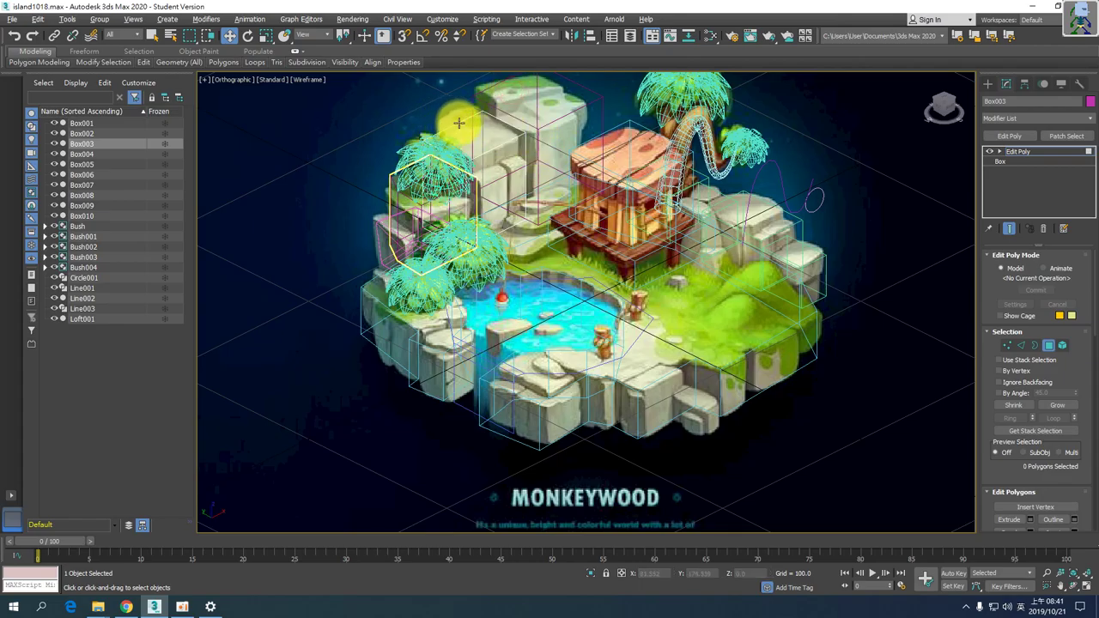
click(1027, 346)
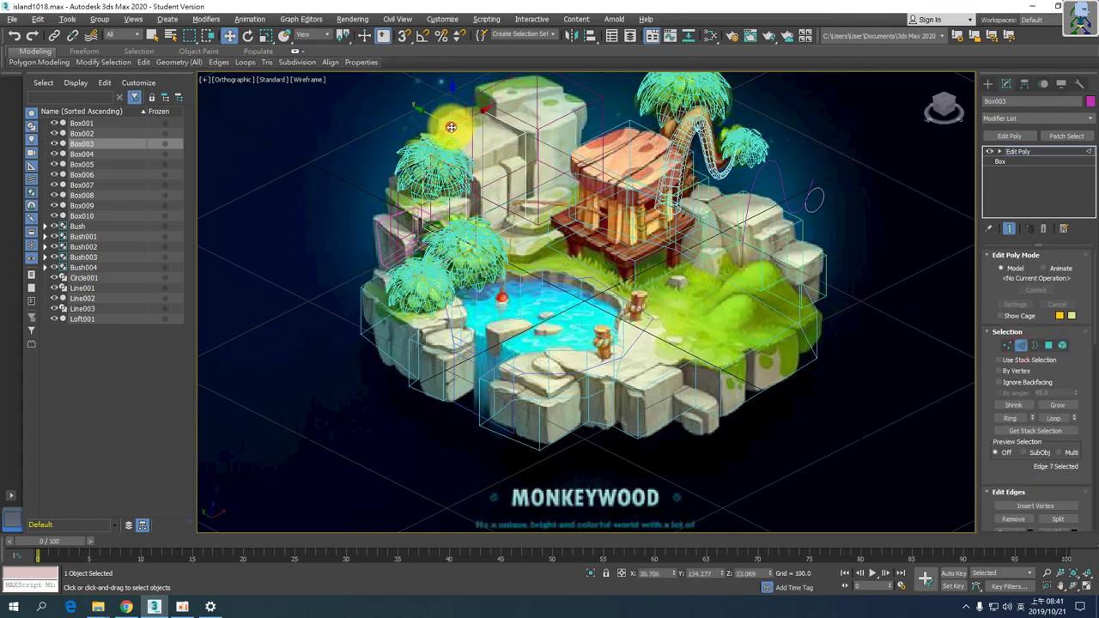
click(1010, 418)
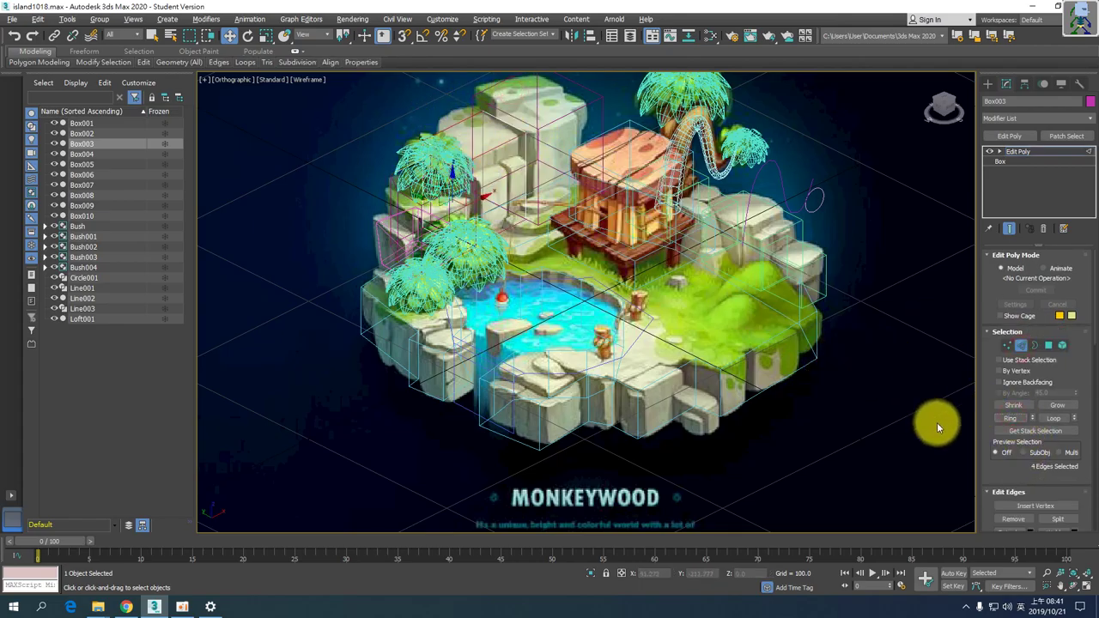
scroll(1006, 459, down, 3)
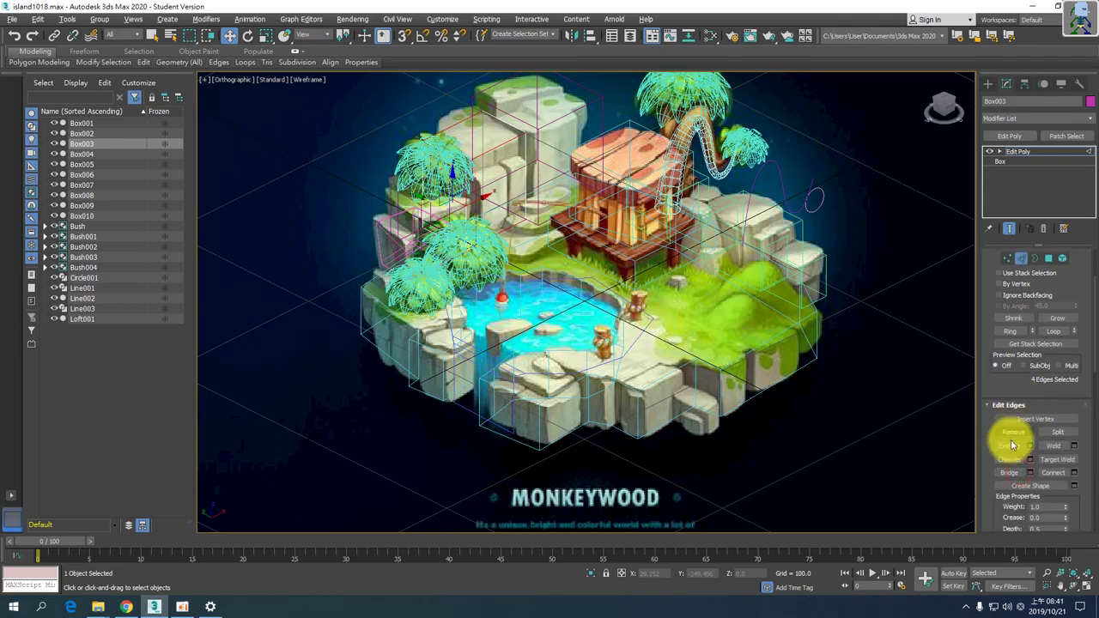
click(1055, 475)
key(ctrl+z)
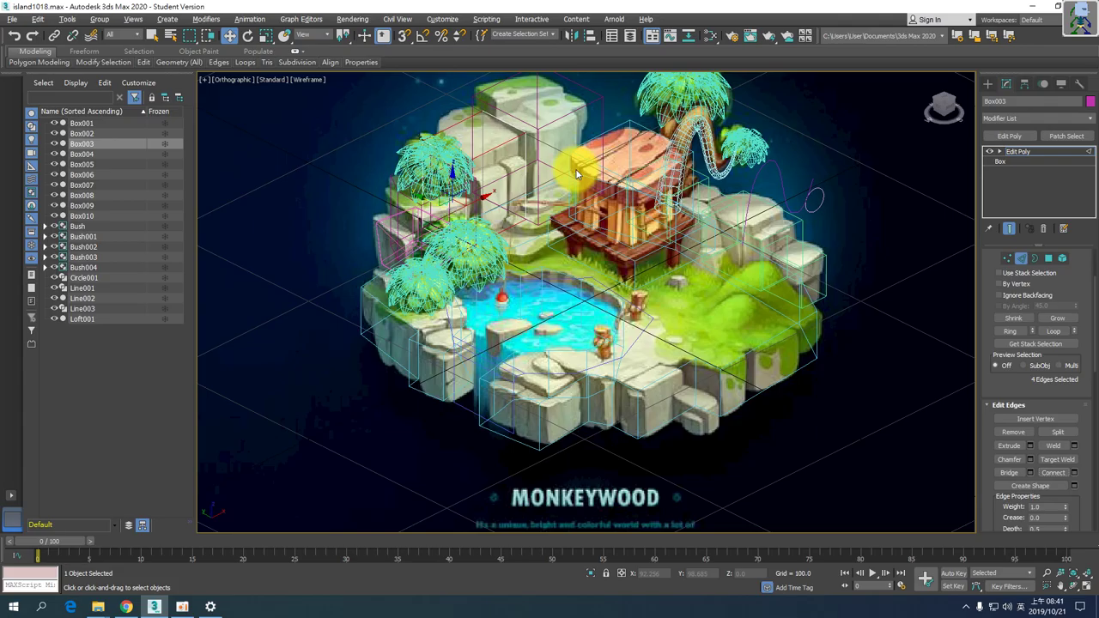
- Insert three parallel edge loops across Box003 with Swift Loop, then return to the Move tool
click(1022, 260)
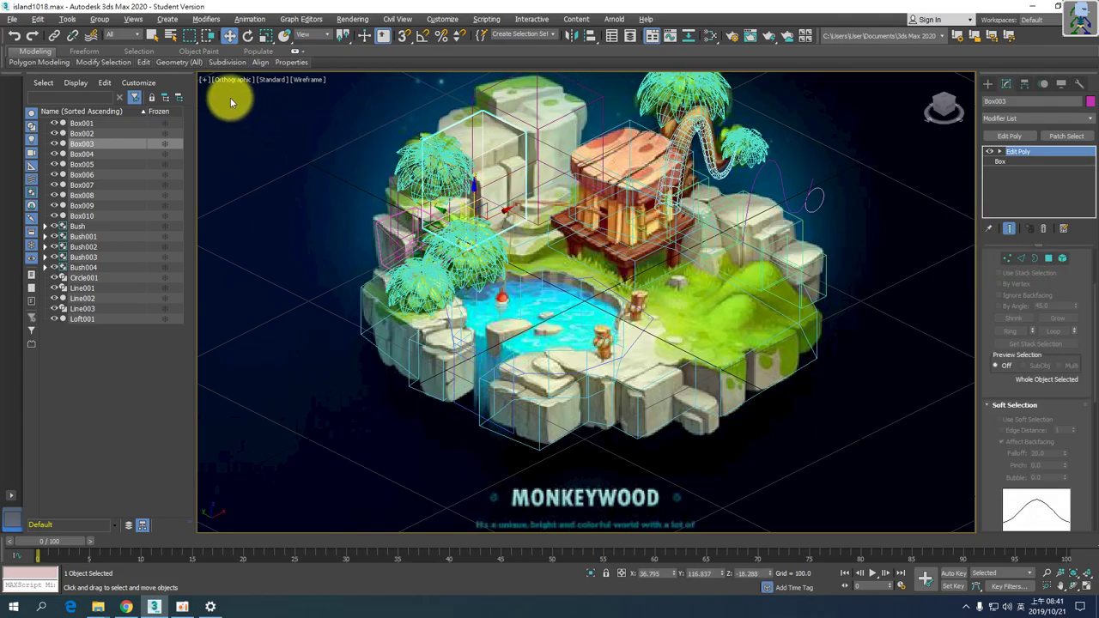
click(143, 64)
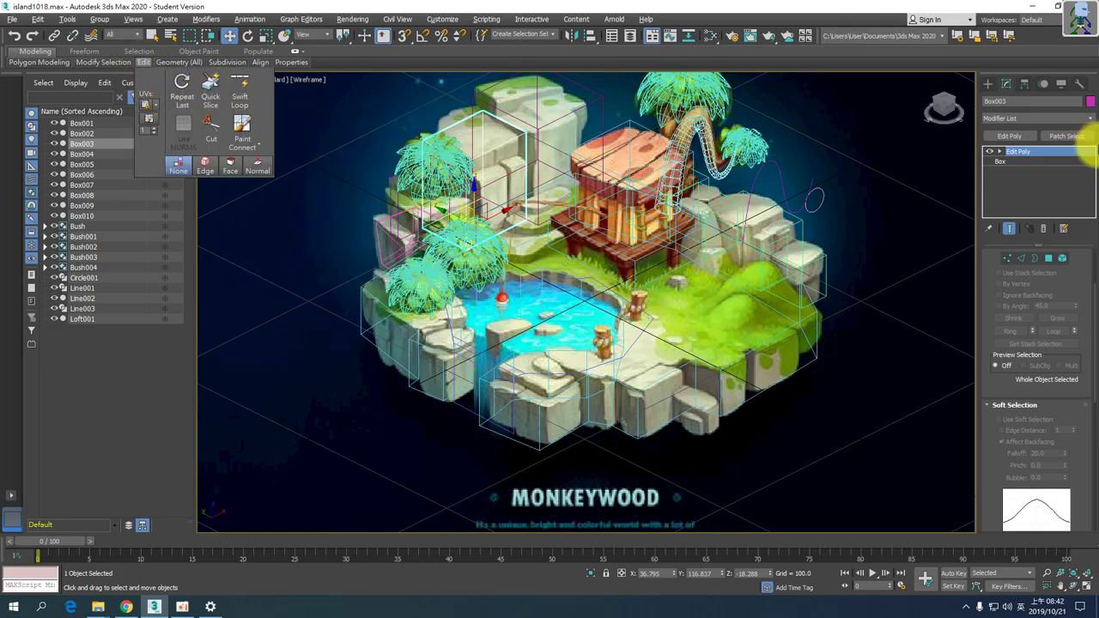
mouse_move(144, 62)
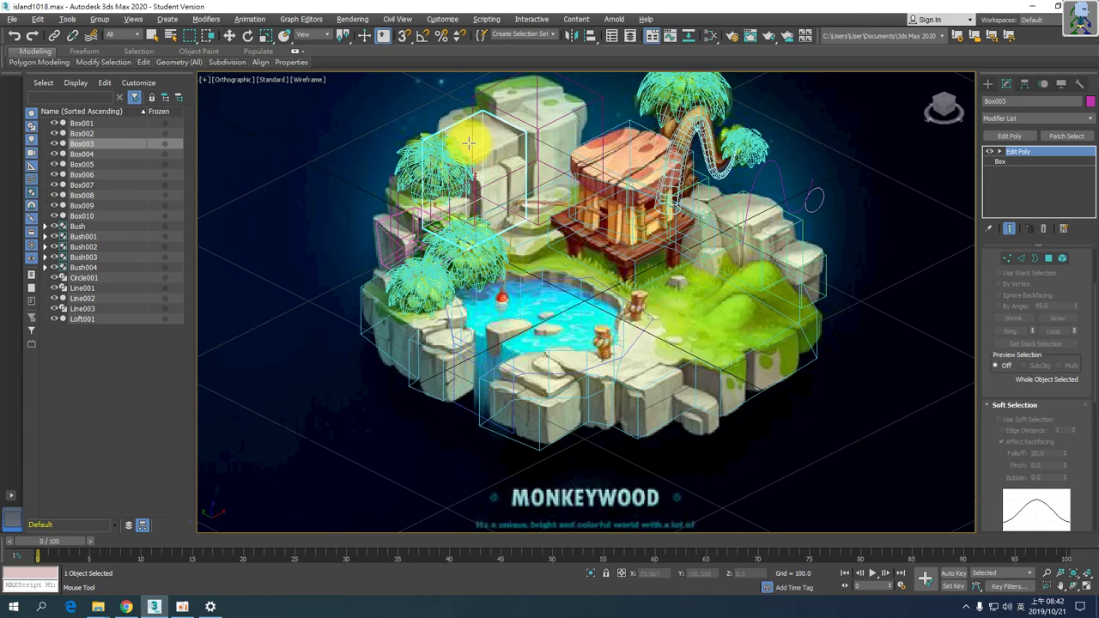
key(2)
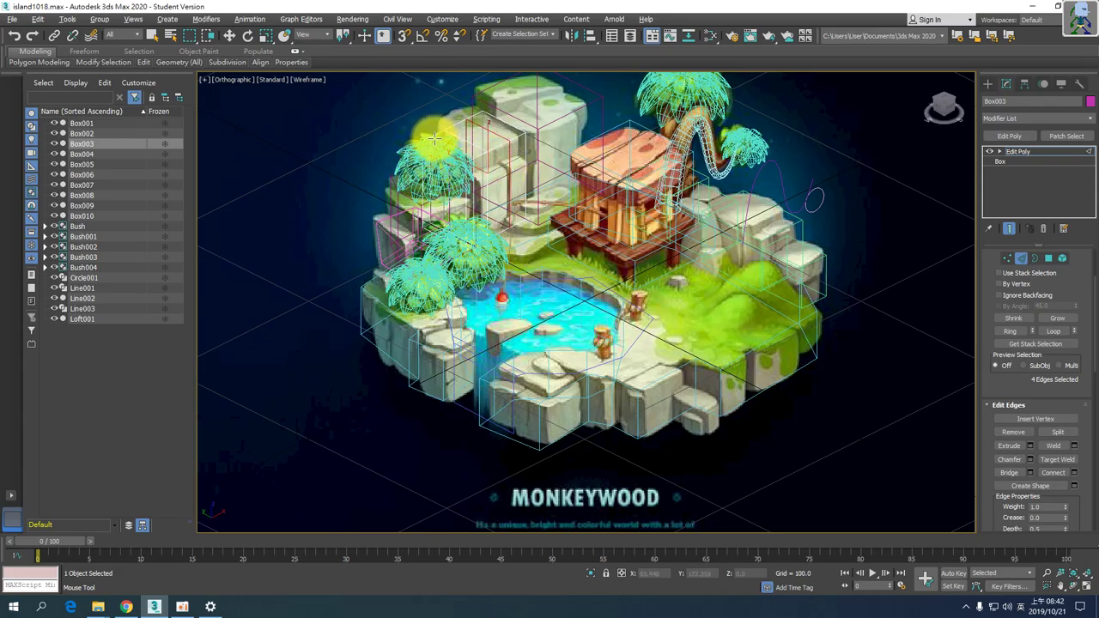
key(w)
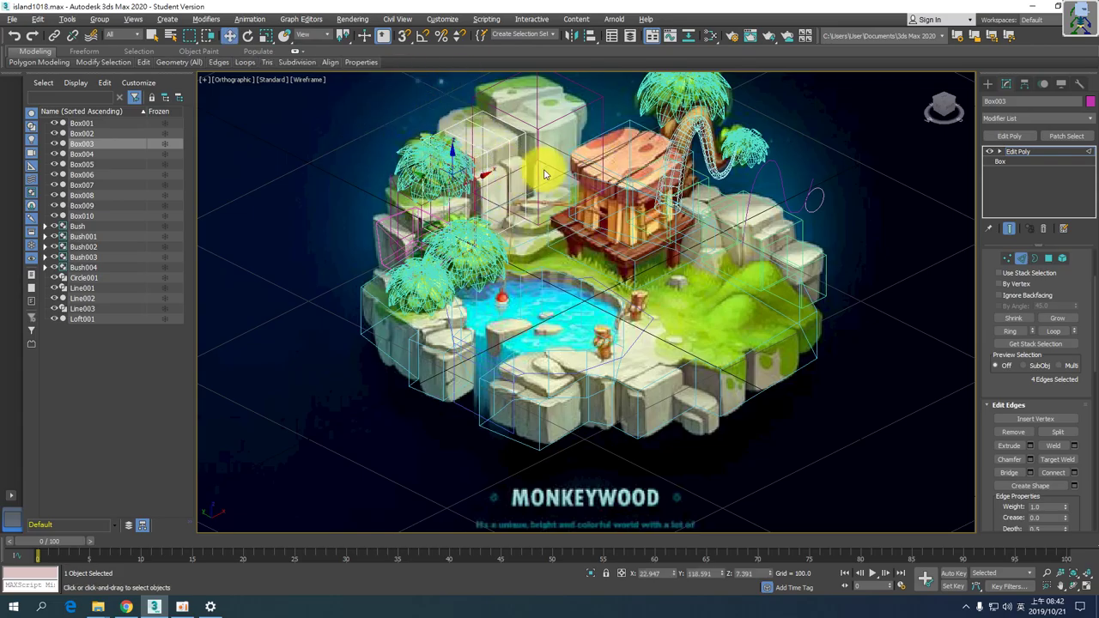
- Select the two adjacent back polygons of Box003 nearest Box004 and move them outward along Y by about 7.8
key(alt+w)
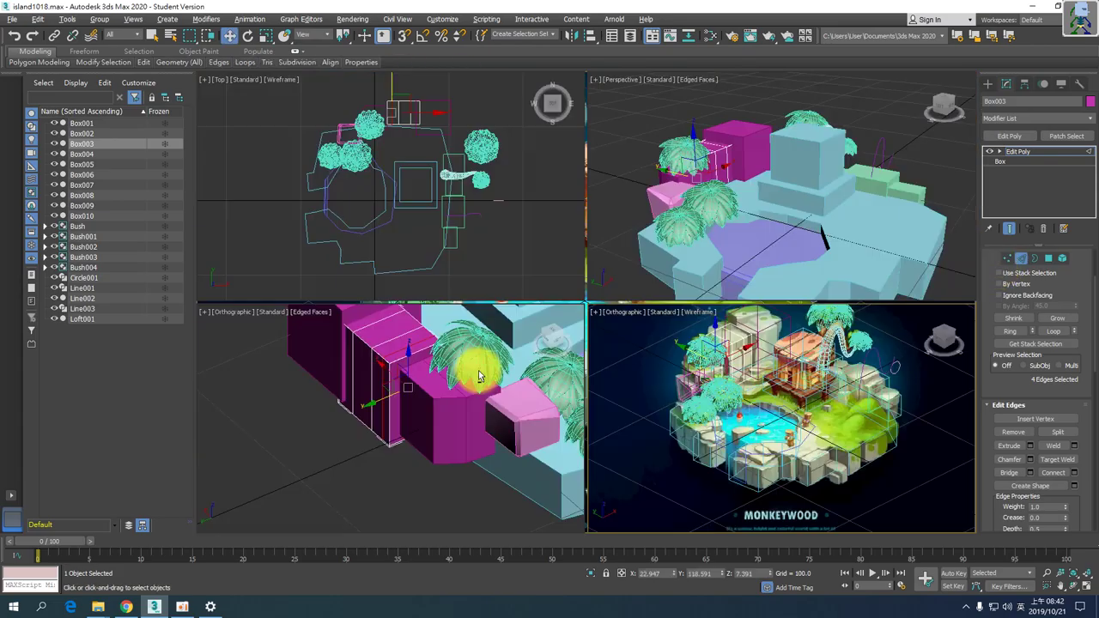
key(alt+w)
alt+middle_drag(349, 342, 358, 322)
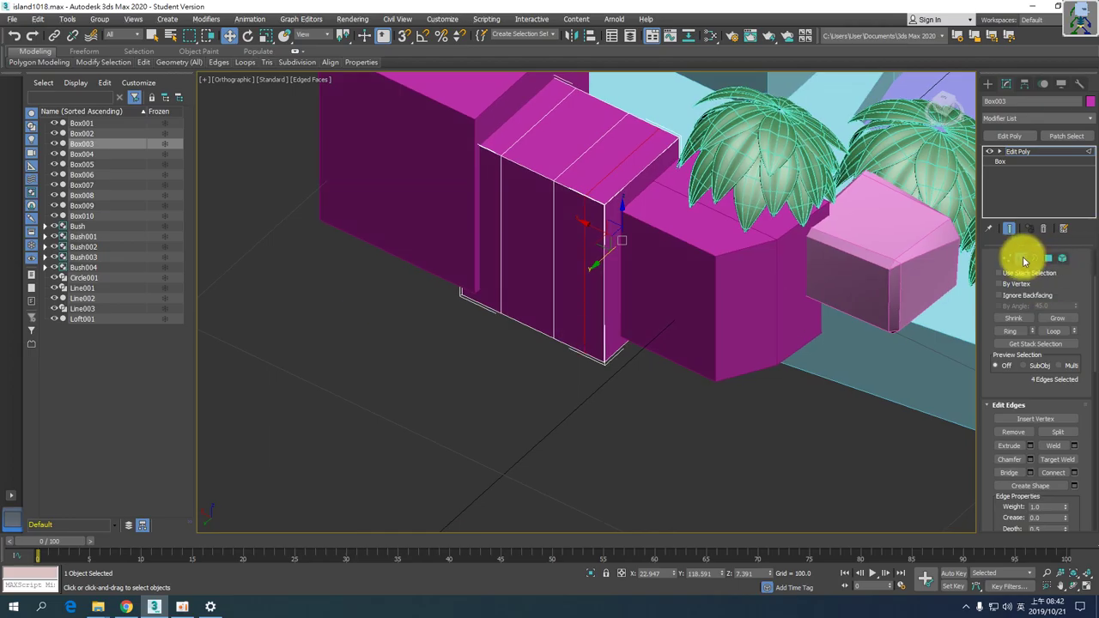
click(1049, 258)
click(496, 232)
ctrl+click(528, 244)
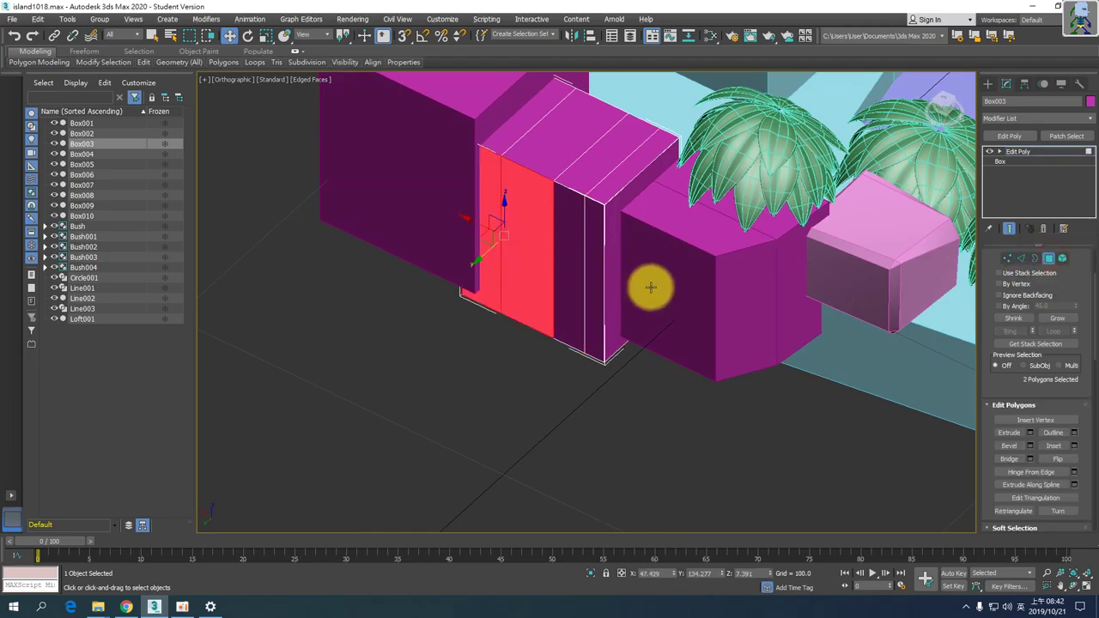
alt+middle_drag(650, 287, 601, 295)
key(alt+w)
key(alt+w)
key(super+shift)
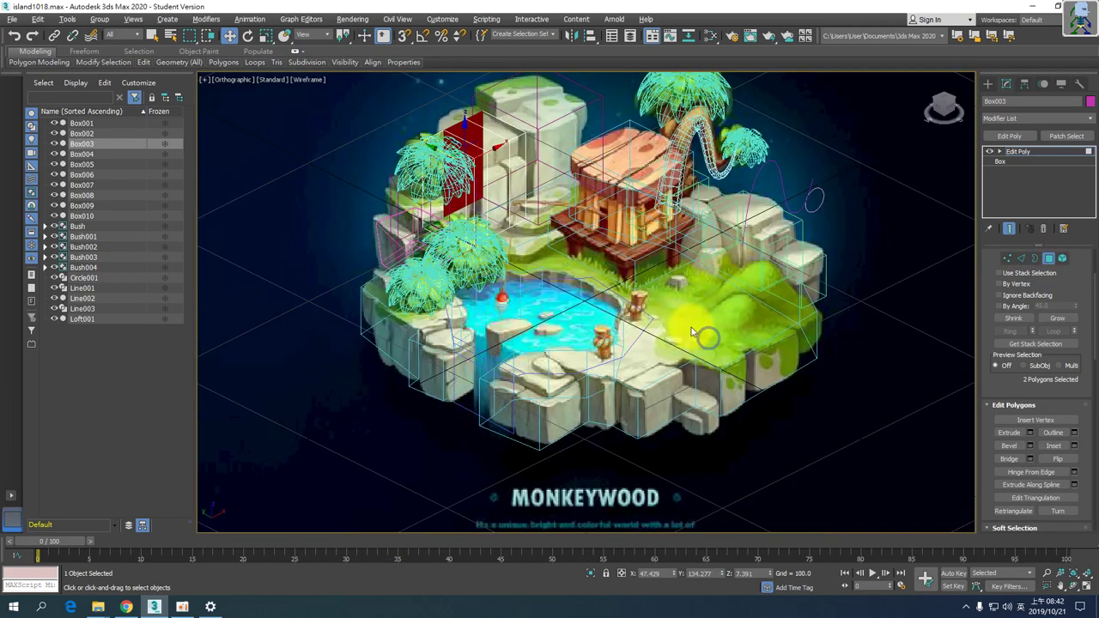
drag(433, 151, 421, 148)
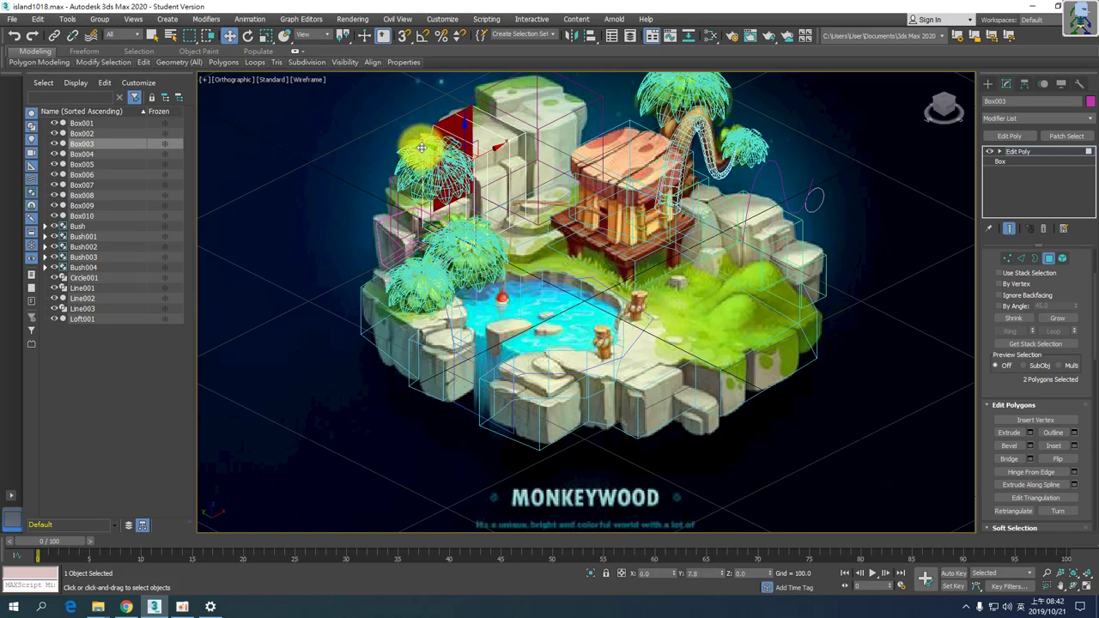
click(455, 77)
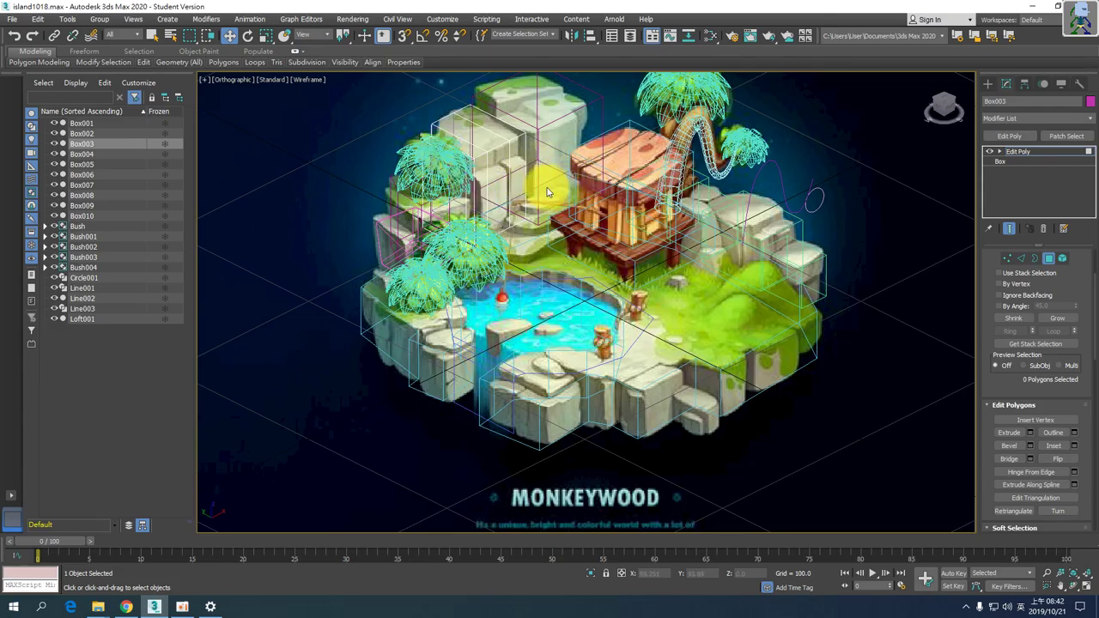
- Examine Box003's reshaped form with shaded display in the background-image view and from behind in the other orthographic view
key(F3)
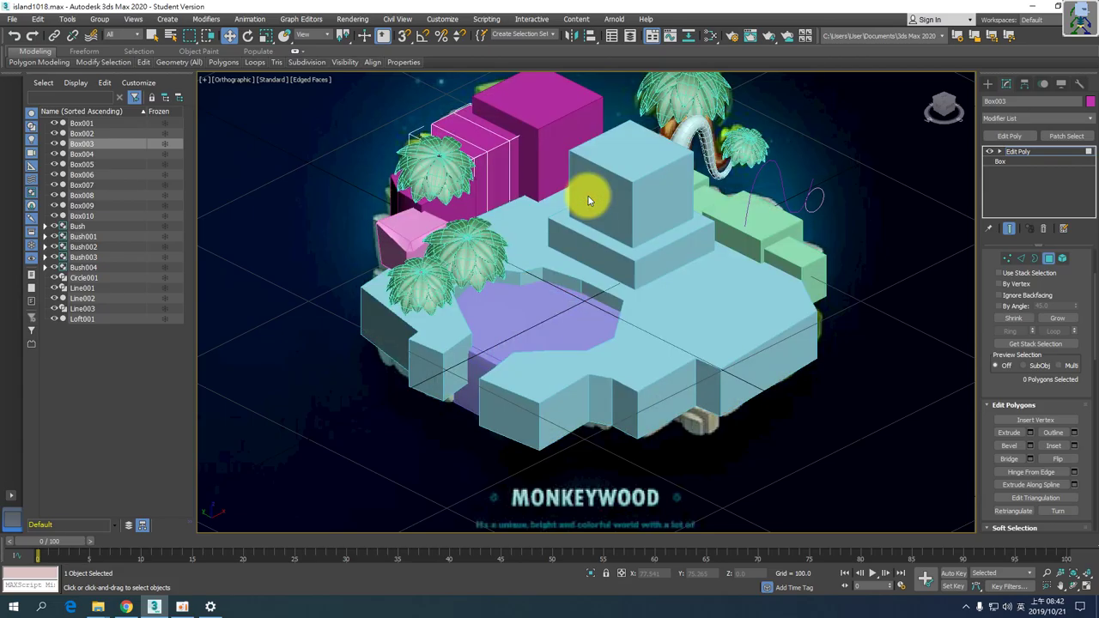
key(alt+w)
right_click(768, 381)
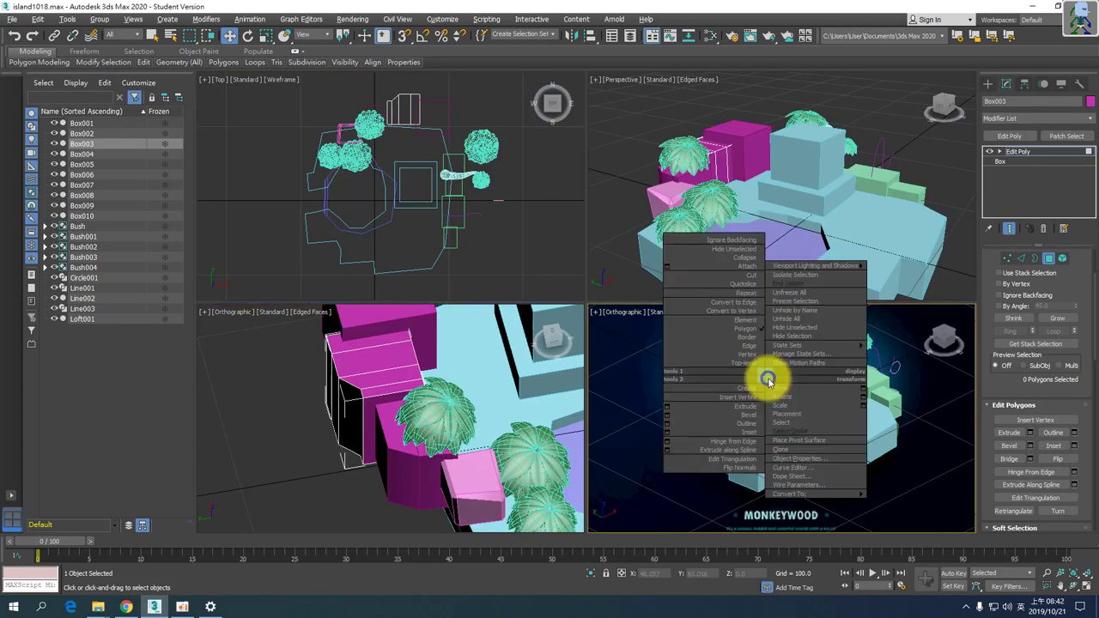
click(572, 344)
key(alt+w)
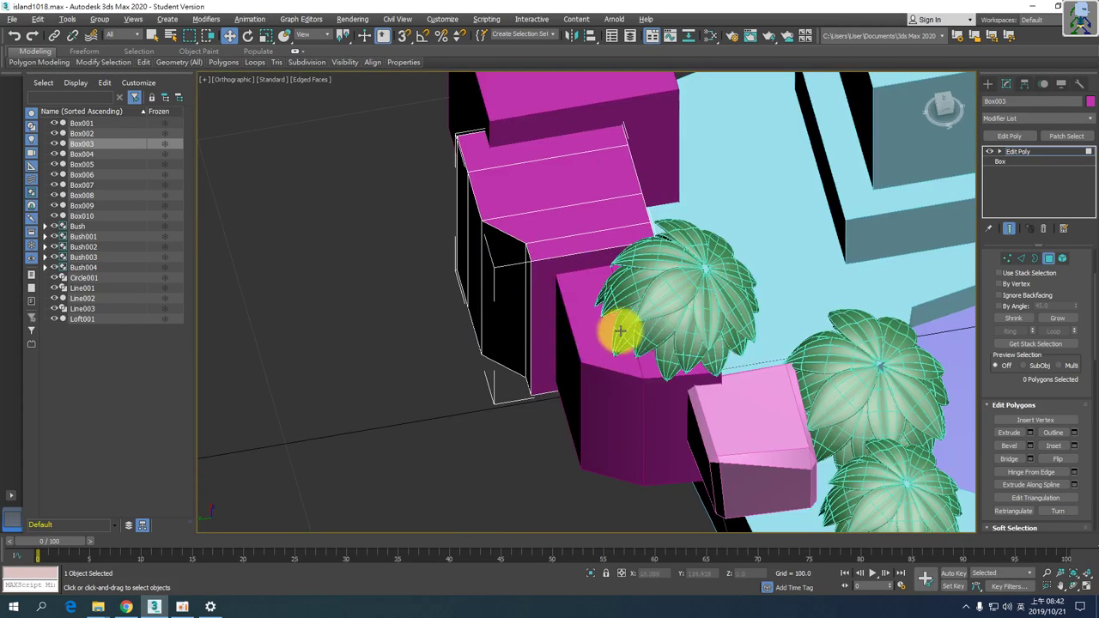
key(alt+w)
click(802, 410)
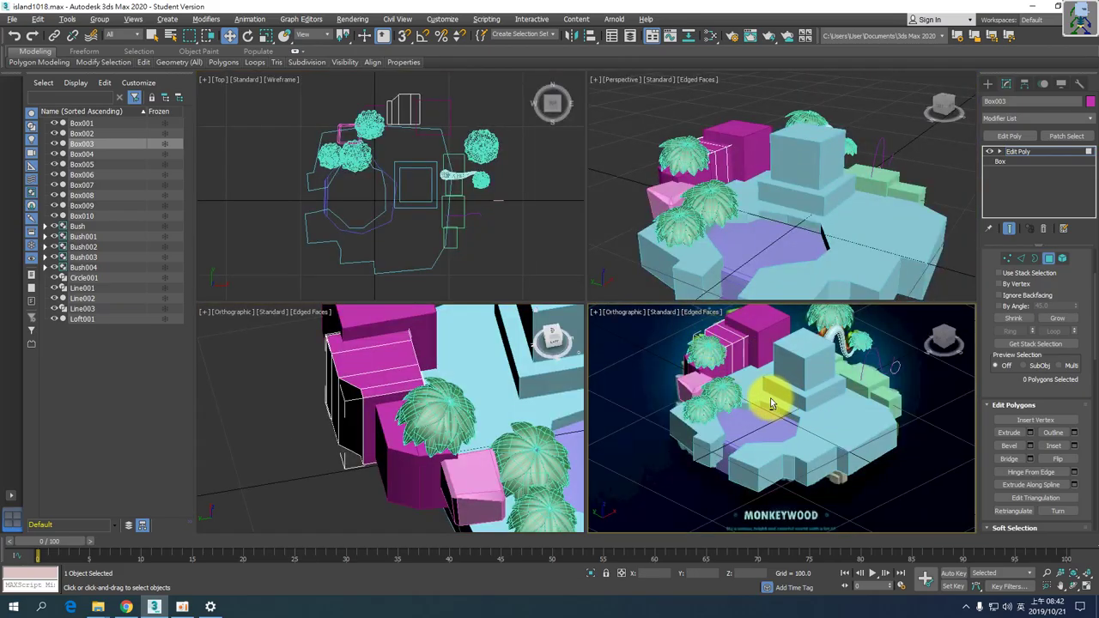
key(alt+w)
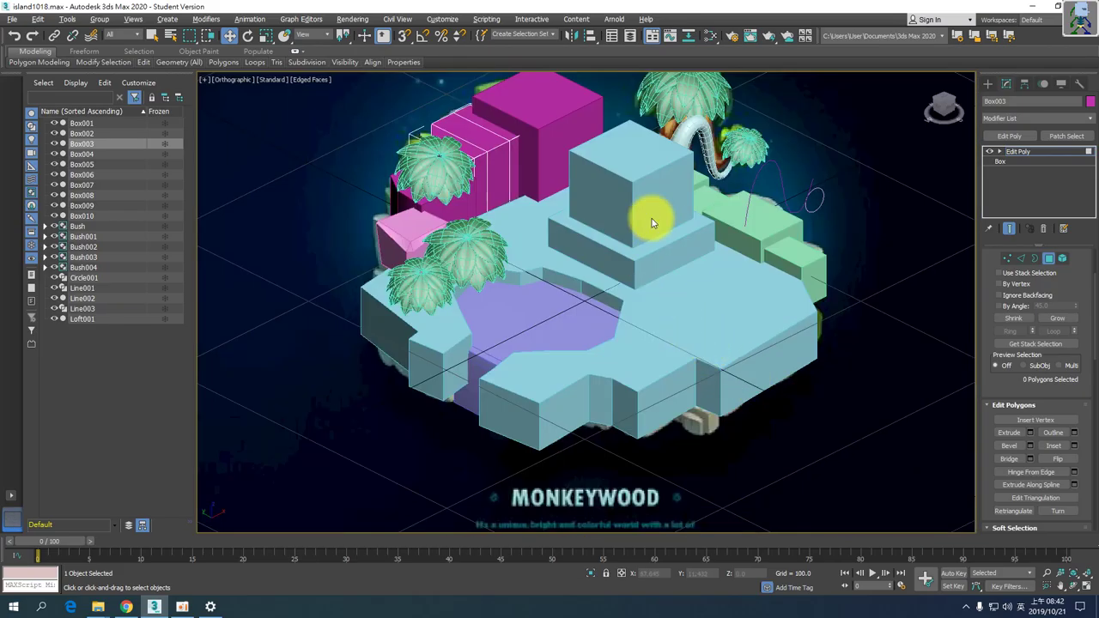
- Select Box004, return the background-image view to wireframe, and add an Edit Poly modifier to the box
click(1048, 259)
click(597, 109)
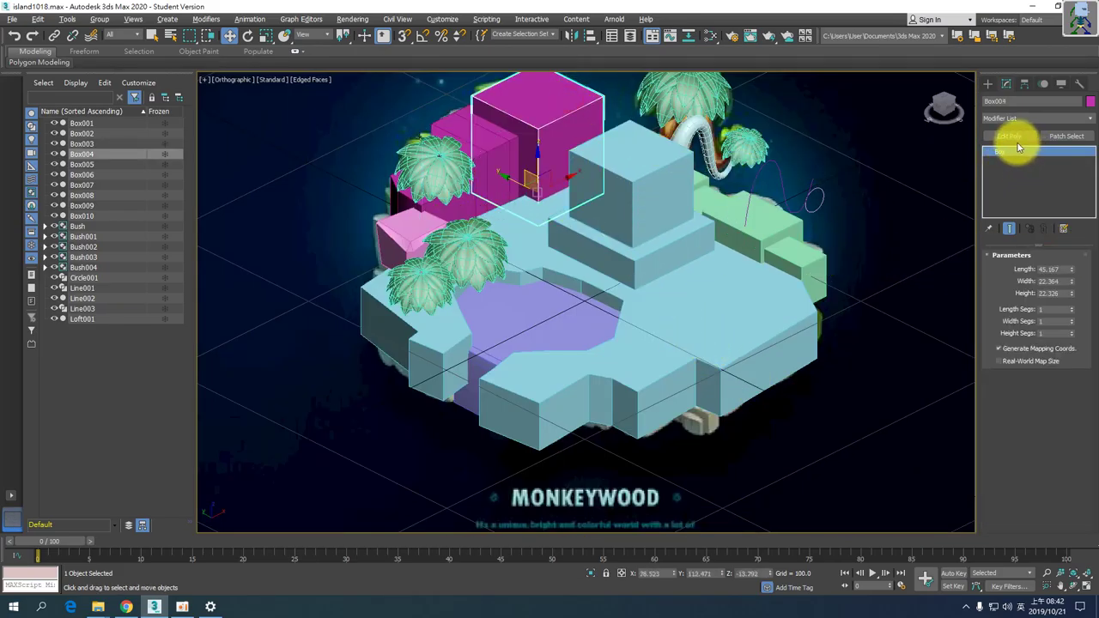
key(F3)
click(1008, 136)
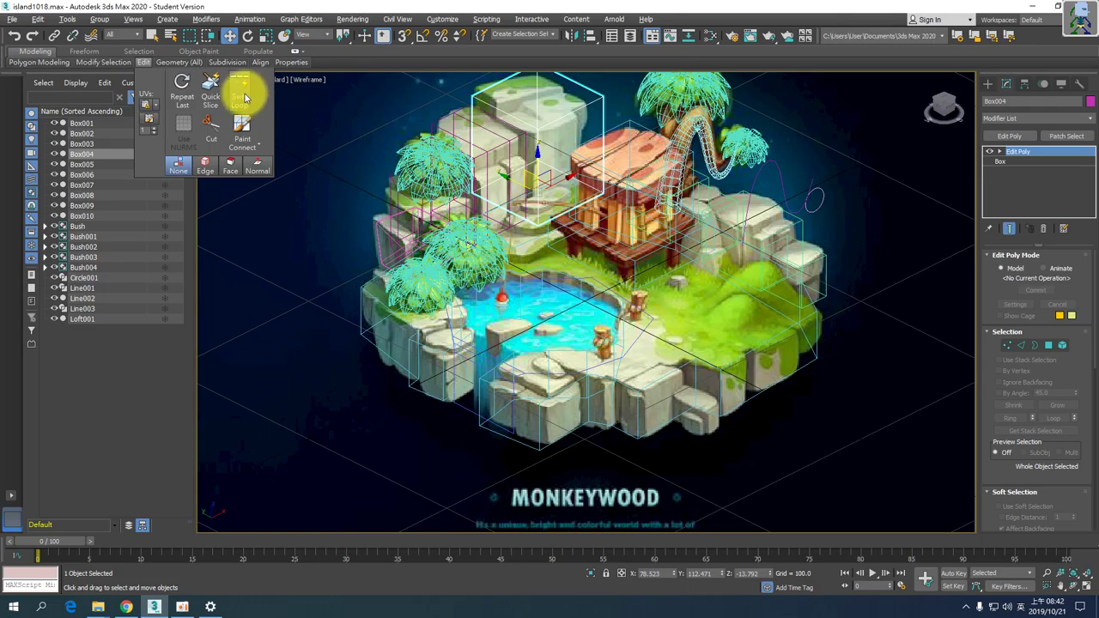
- Cut edge loops in both horizontal directions through Box004 with Swift Loop, following the rock's divisions in the background image
click(242, 93)
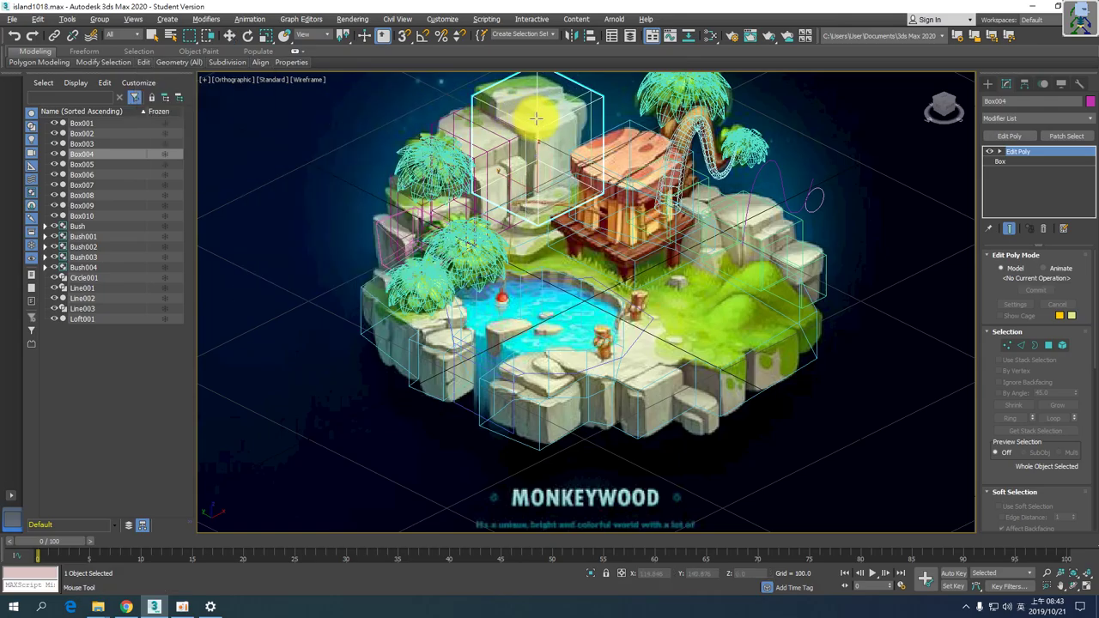
click(536, 118)
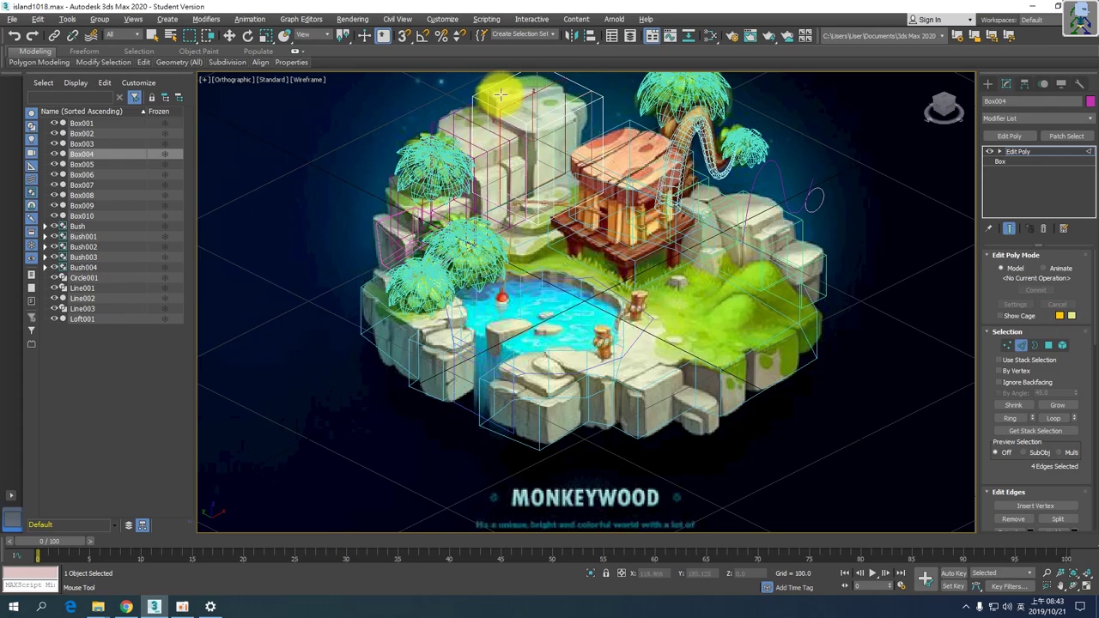
click(507, 129)
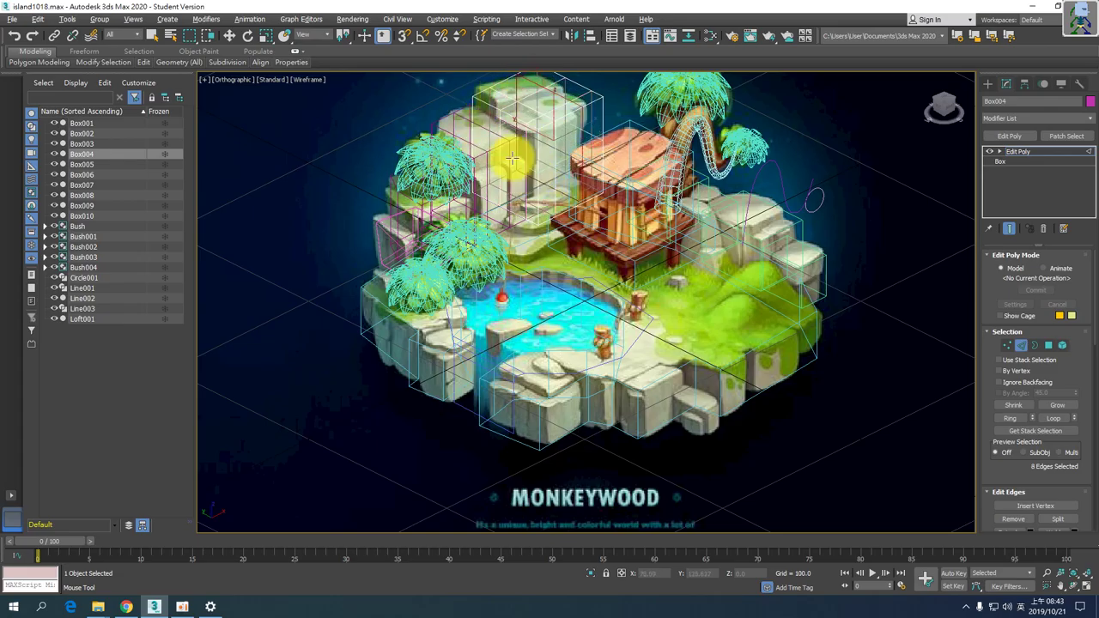
key(w)
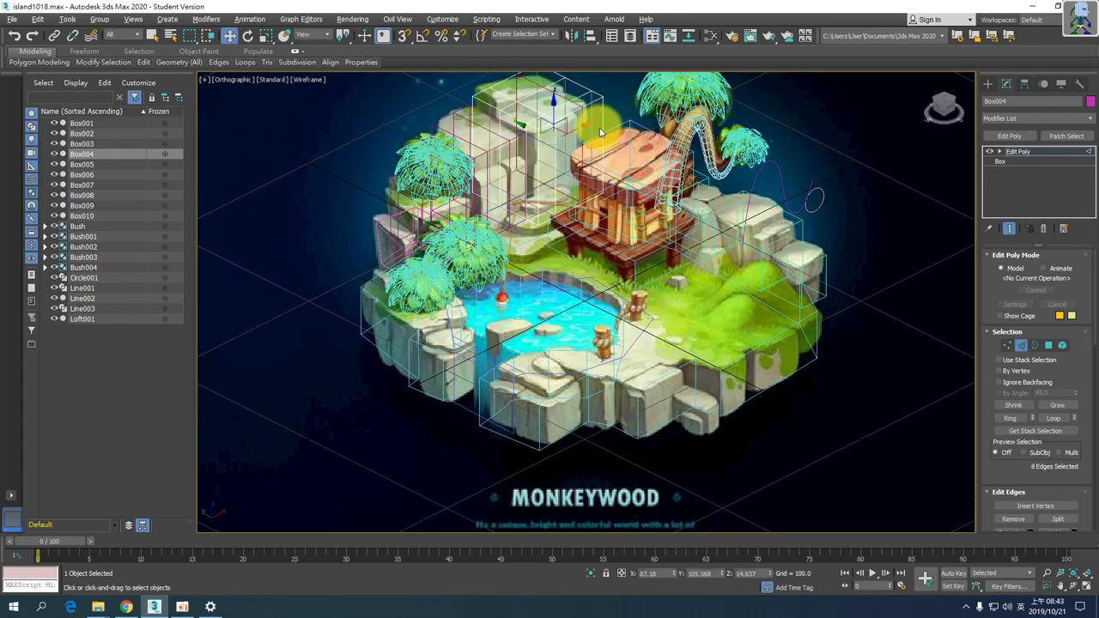
- Try to move six top vertices of Box004 on the side near the hut to fit the reference rock
click(1000, 151)
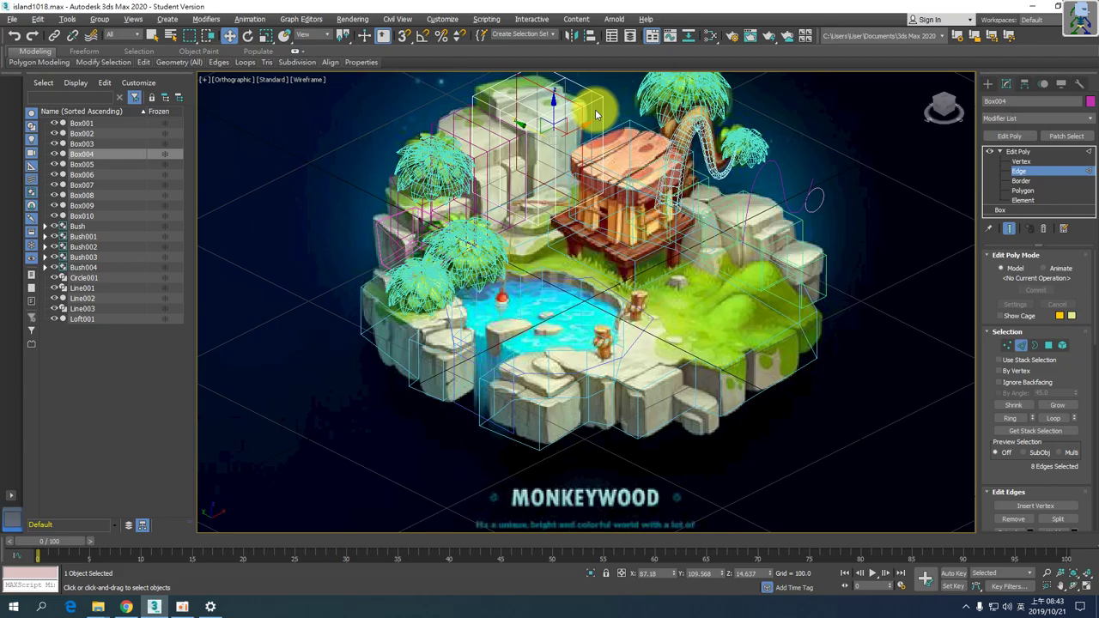
click(1022, 162)
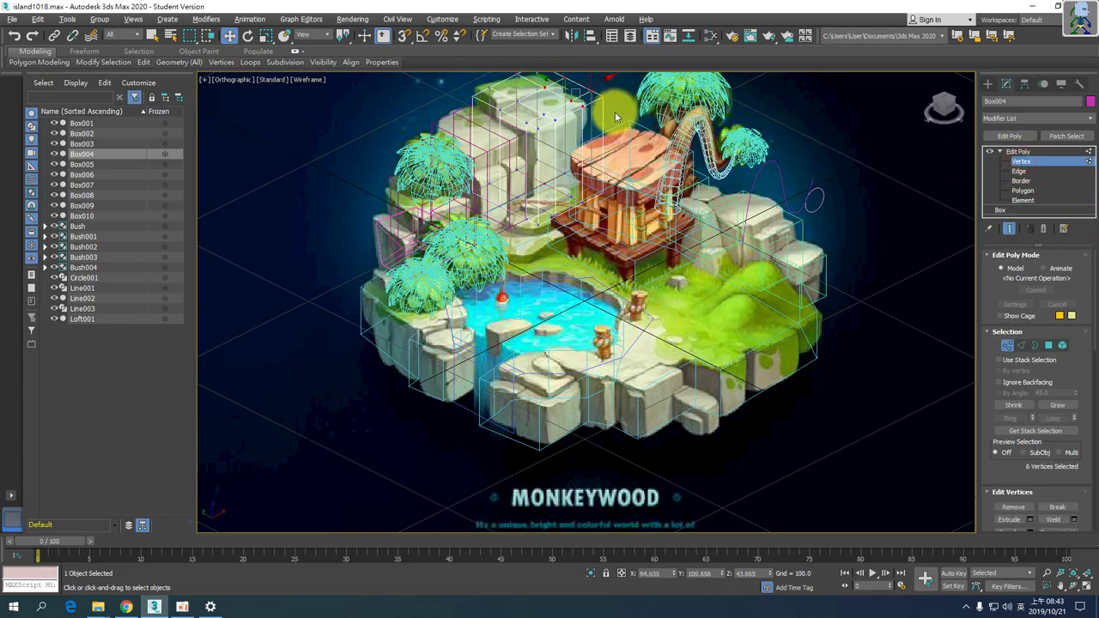
drag(602, 81, 583, 89)
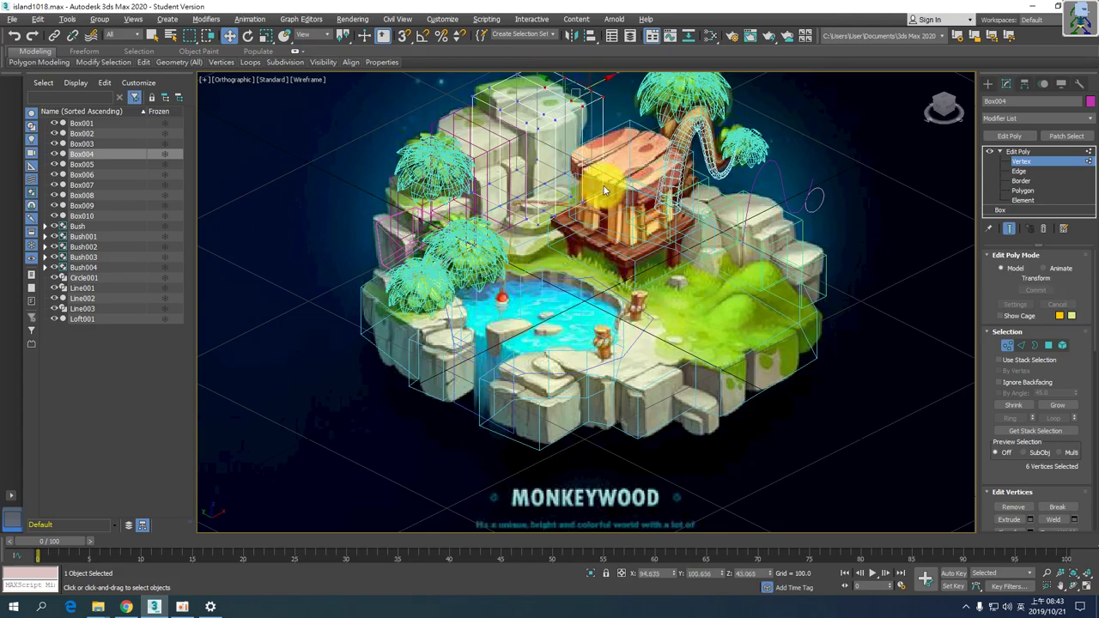
mouse_move(584, 100)
mouse_down()
mouse_move(534, 92)
mouse_move(601, 86)
mouse_up()
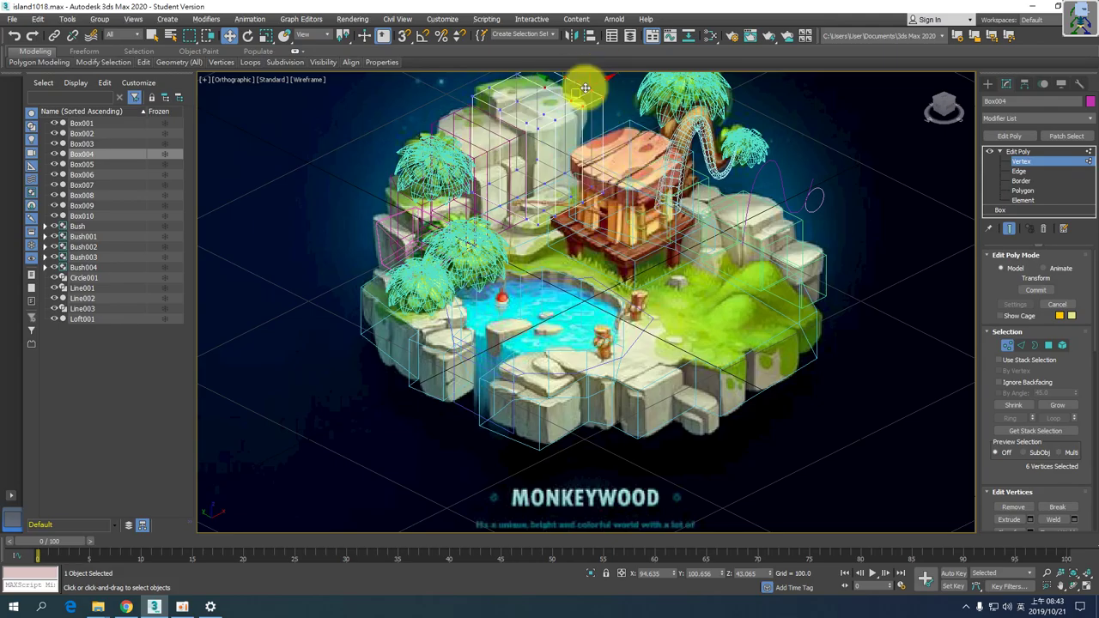
- Select two adjacent polygons on Box004's far X side and move them inward along X to about 94.22
key(alt+w)
key(alt+w)
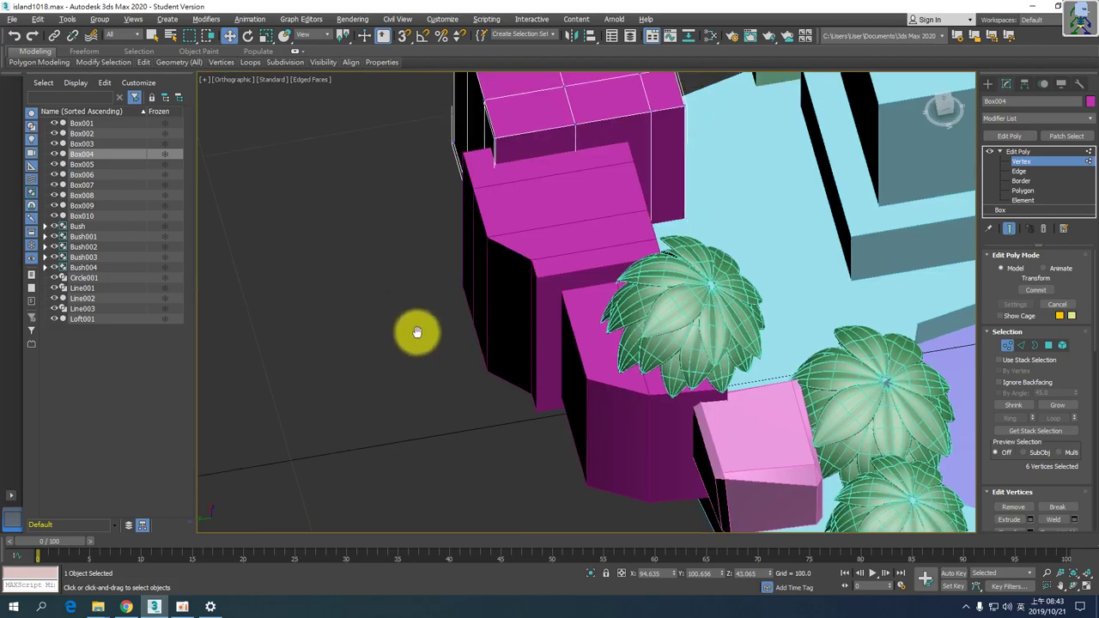
scroll(417, 331, down, 5)
alt+middle_drag(515, 237, 655, 241)
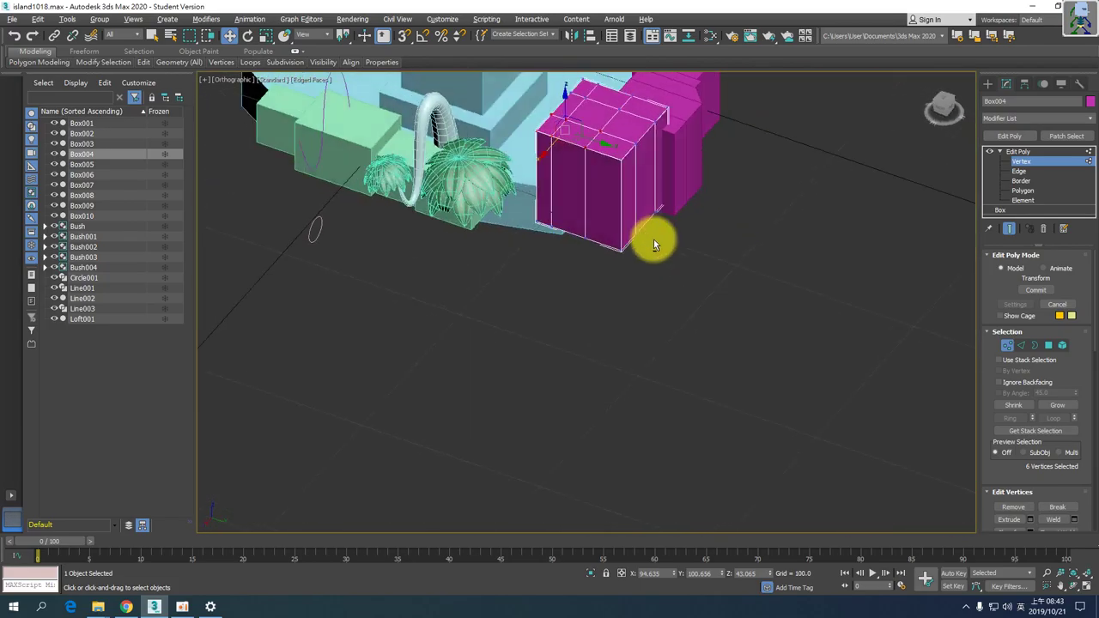
click(1048, 345)
click(572, 186)
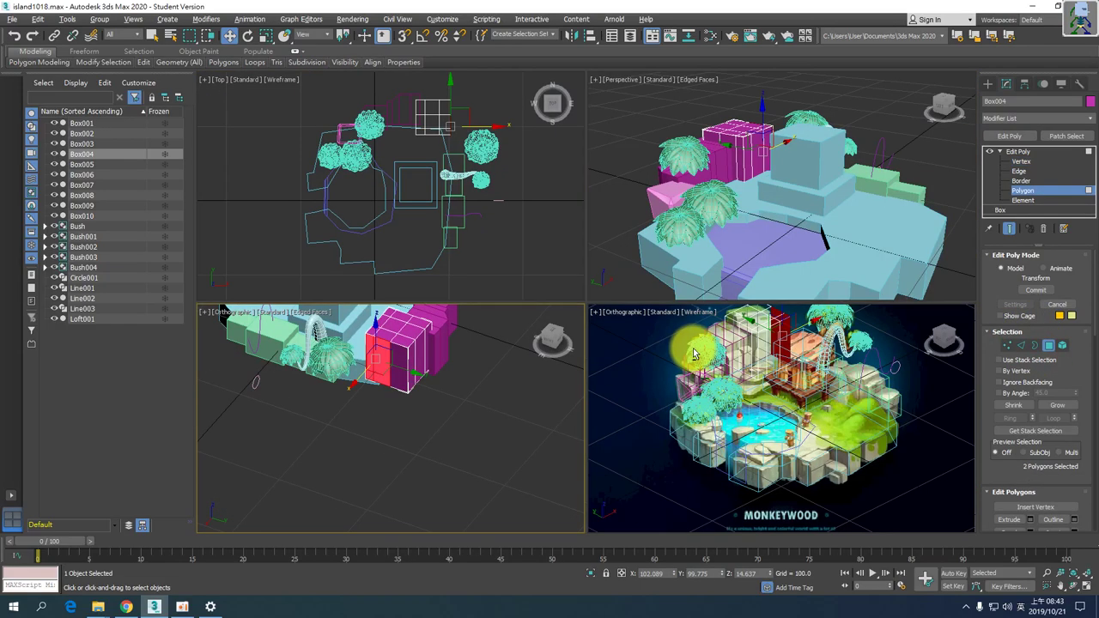
key(alt+w)
key(alt+w)
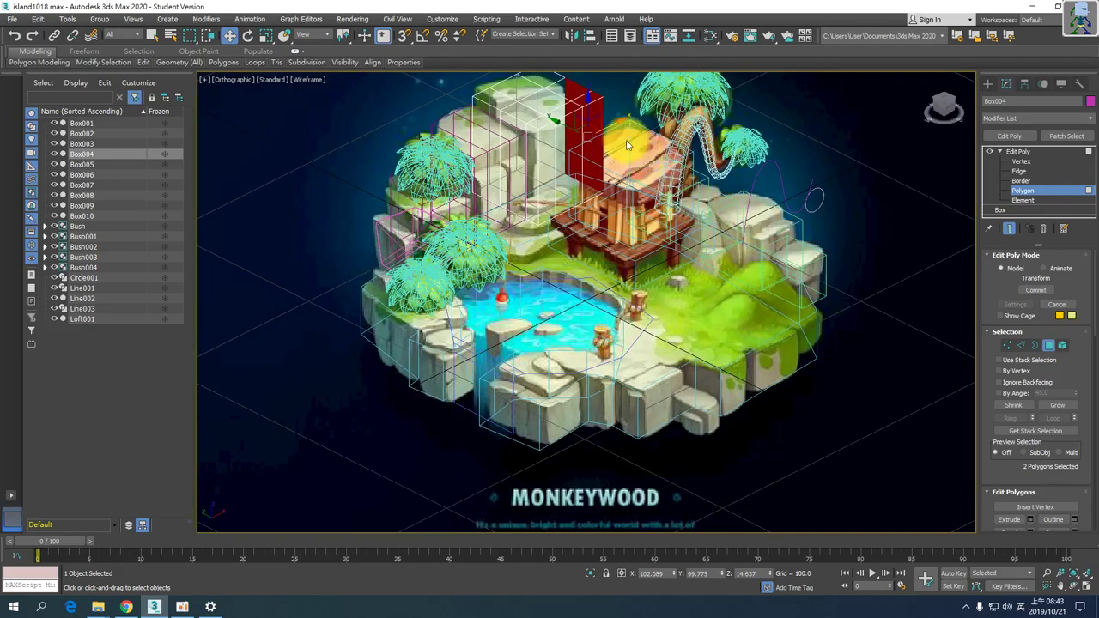
drag(609, 128, 617, 243)
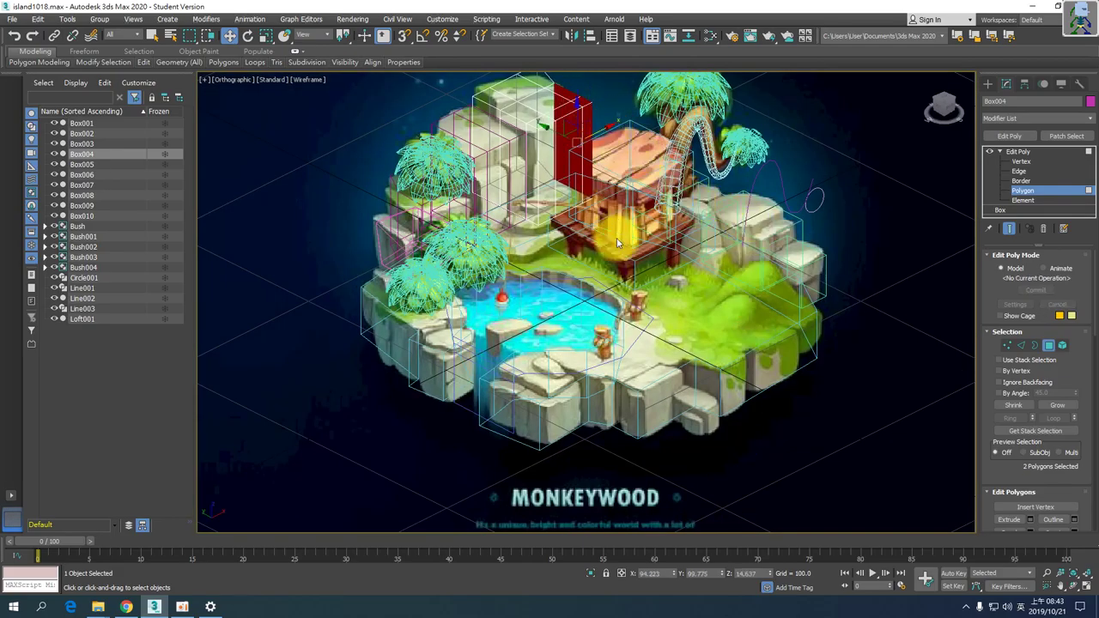